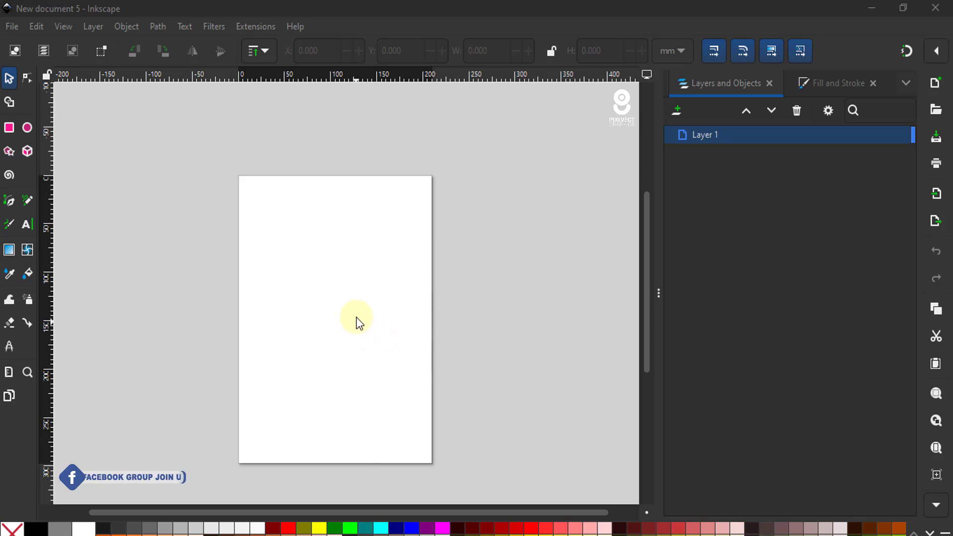
- Confirm the document page is A4 with millimetres as the page unit
{"action": "left_click", "coordinate": [17, 26]}
{"action": "left_click", "coordinate": [91, 324]}
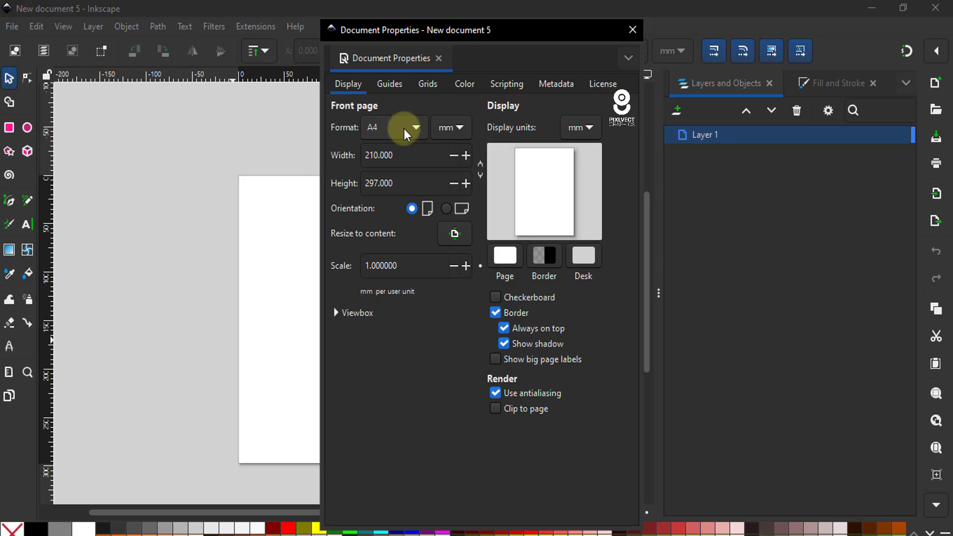
{"action": "left_click", "coordinate": [416, 129]}
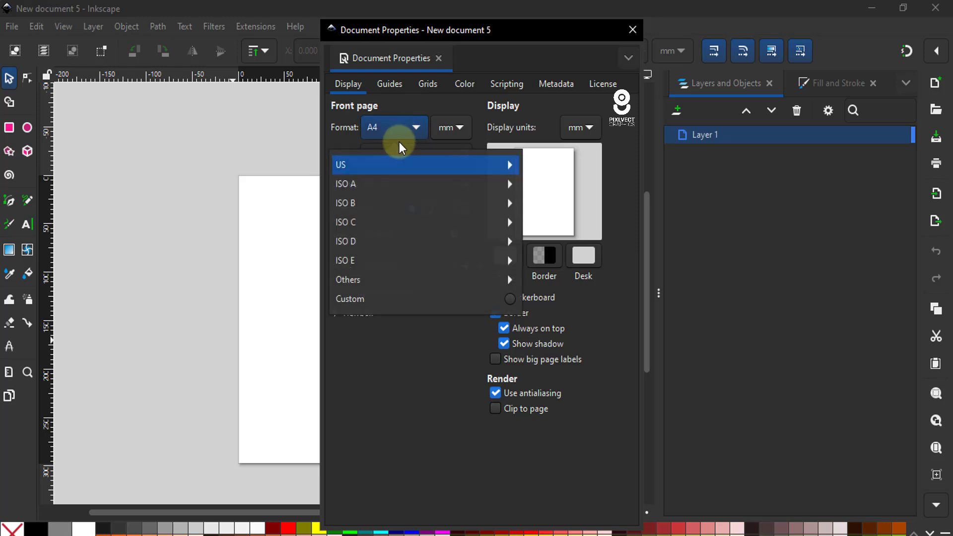
{"action": "left_click", "coordinate": [357, 183]}
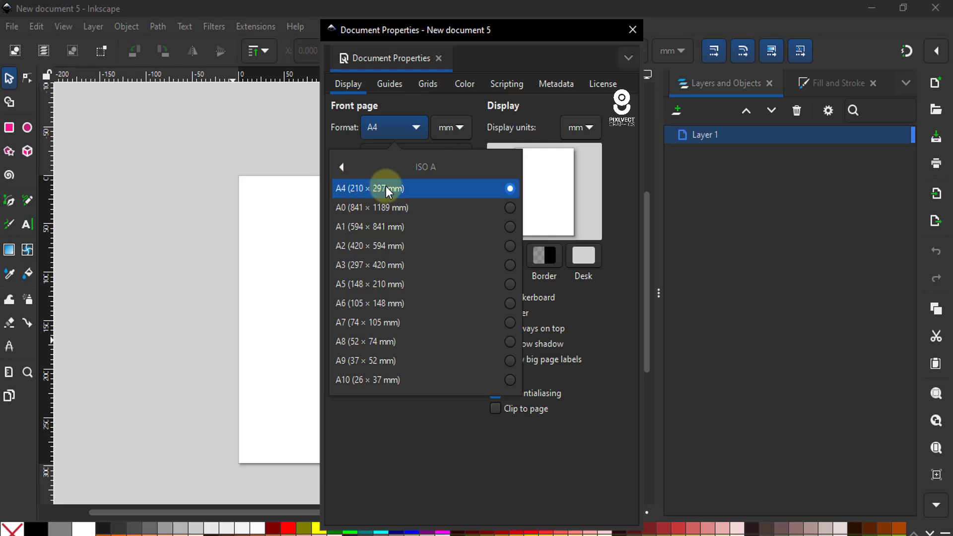
{"action": "left_click", "coordinate": [558, 105]}
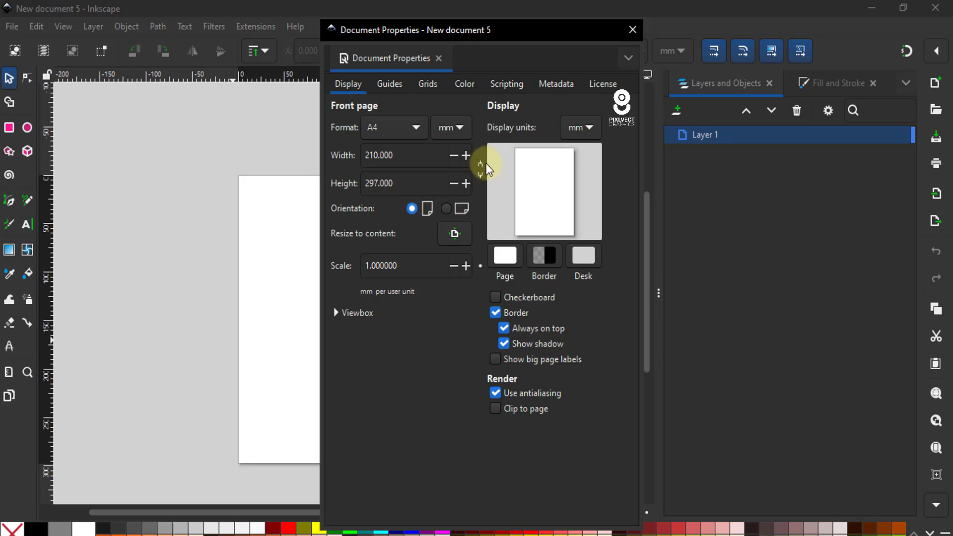
{"action": "left_click", "coordinate": [460, 129]}
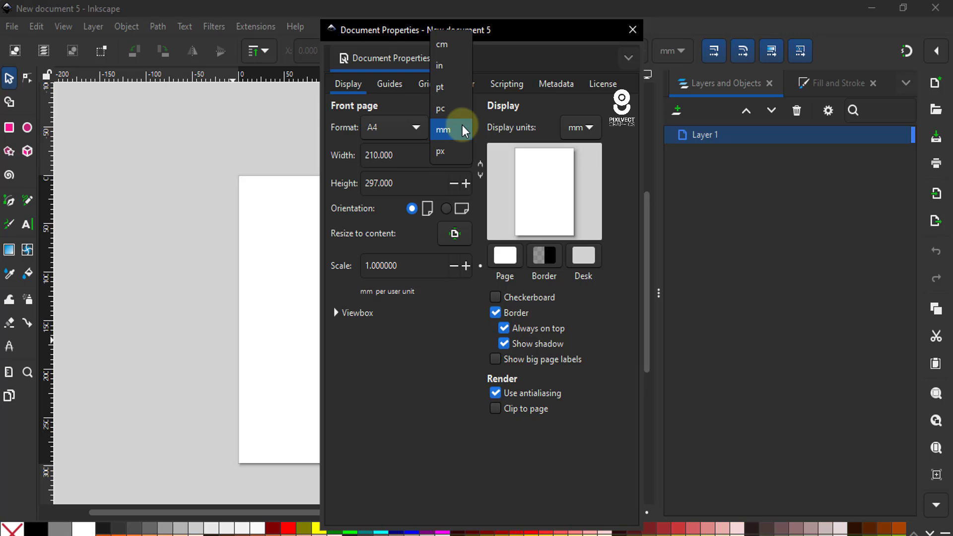
{"action": "left_click", "coordinate": [462, 128]}
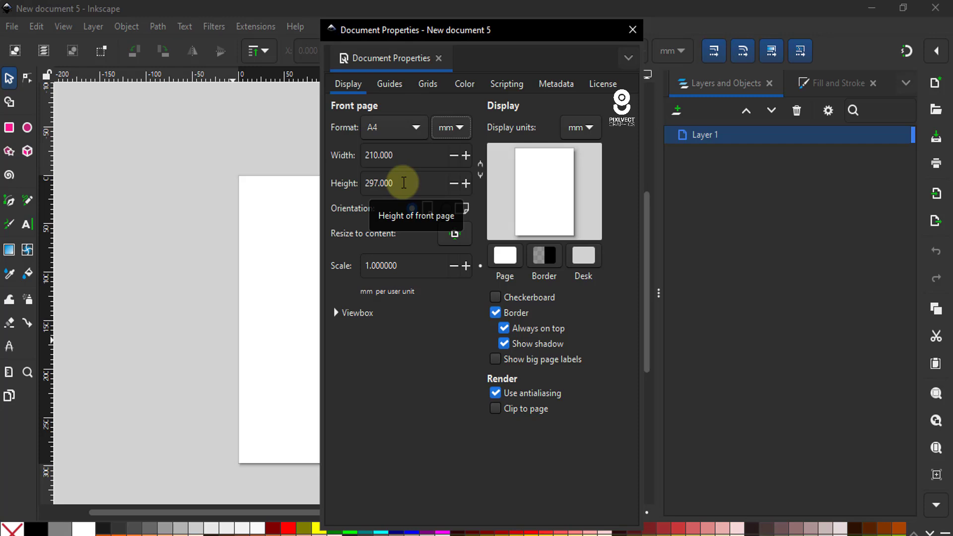
{"action": "key", "text": "space"}
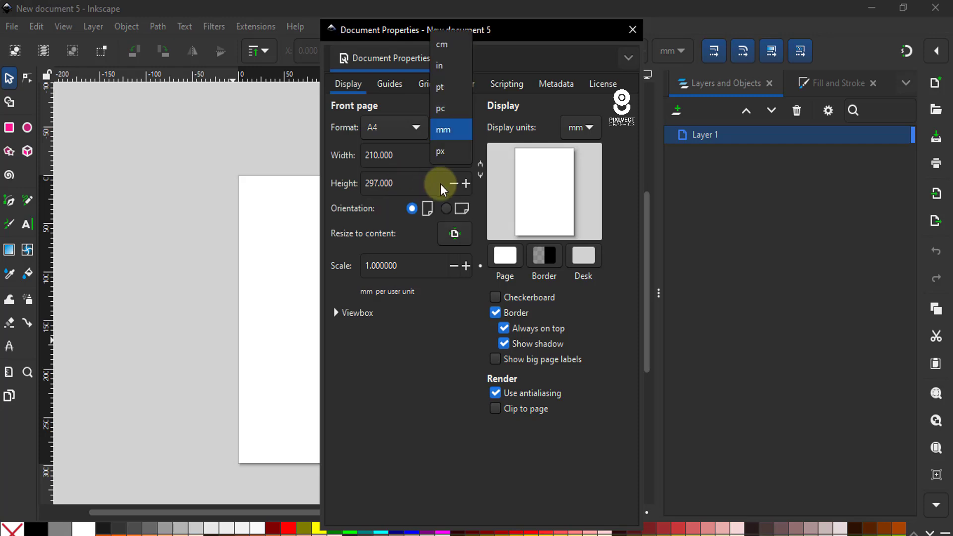
{"action": "left_click", "coordinate": [633, 30]}
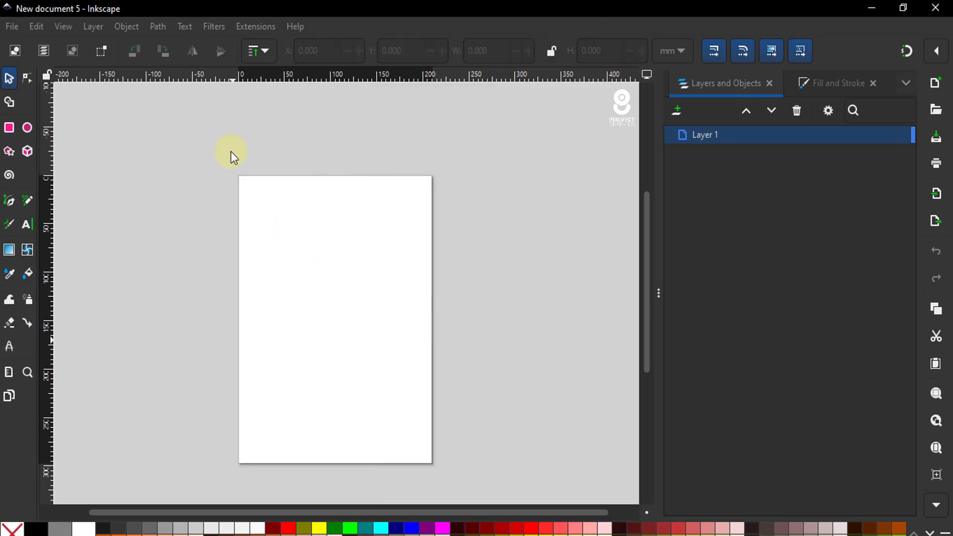
- Browse the list of dockable panels without changing anything
{"action": "scroll", "coordinate": [339, 222], "scroll_direction": "up", "scroll_amount": 2}
{"action": "scroll", "coordinate": [339, 221], "scroll_direction": "down", "scroll_amount": 2}
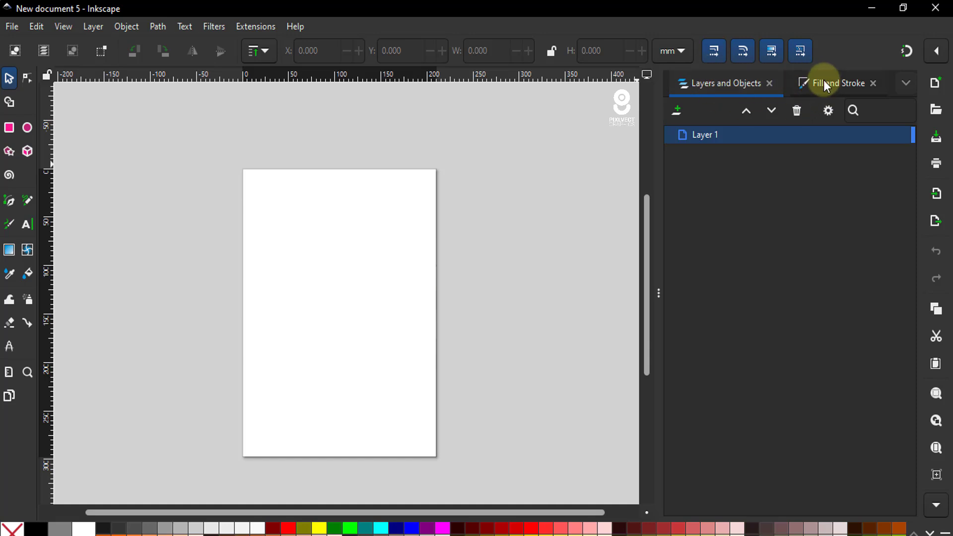
{"action": "left_click", "coordinate": [907, 82]}
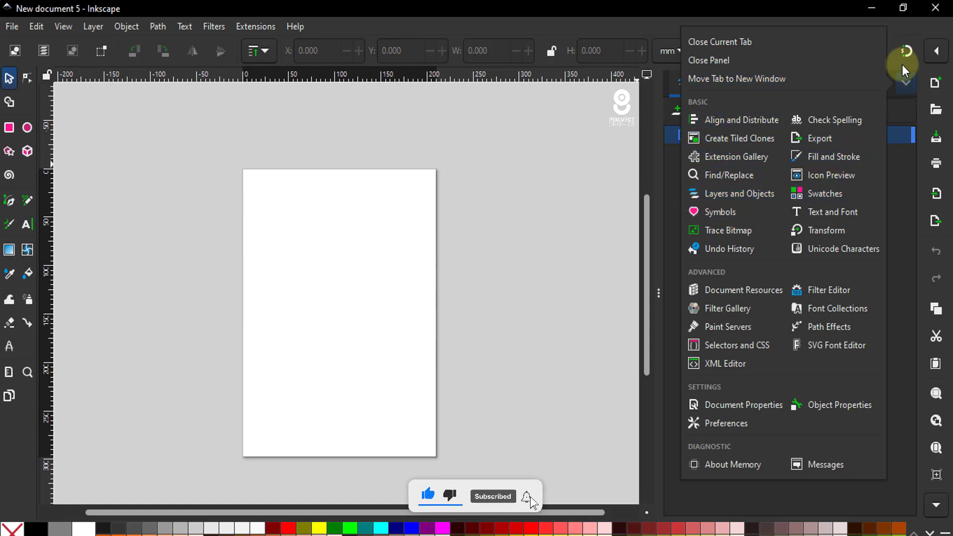
{"action": "left_click", "coordinate": [893, 38]}
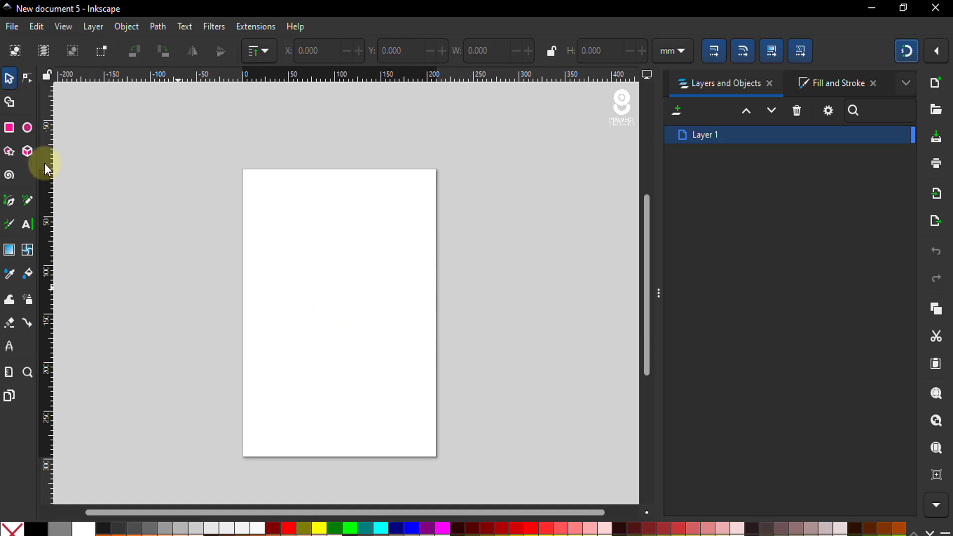
- Draw a red, outline-free rectangle from the page's top-left to bottom-right corner, then deselect
{"action": "left_click", "coordinate": [8, 128]}
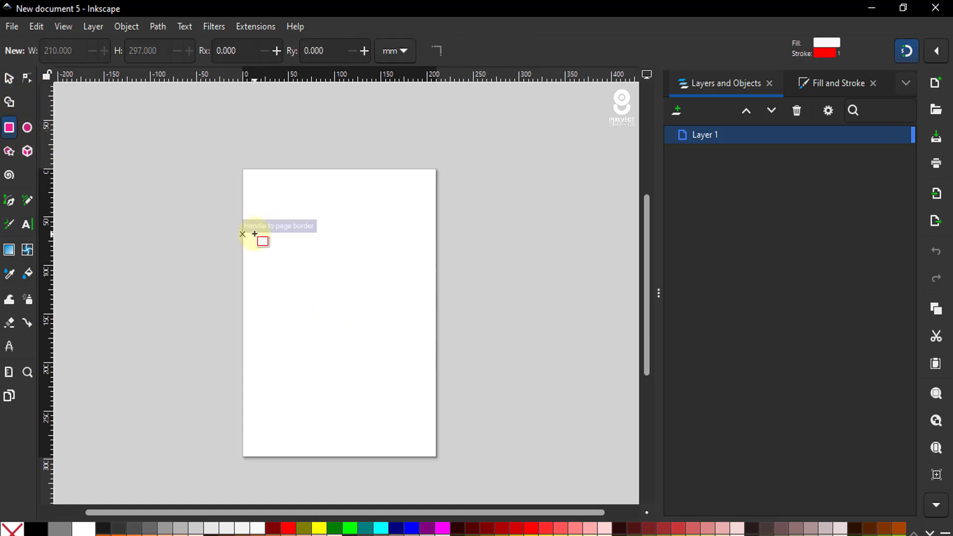
{"action": "left_click", "coordinate": [288, 528]}
{"action": "left_click", "coordinate": [11, 528], "text": "shift"}
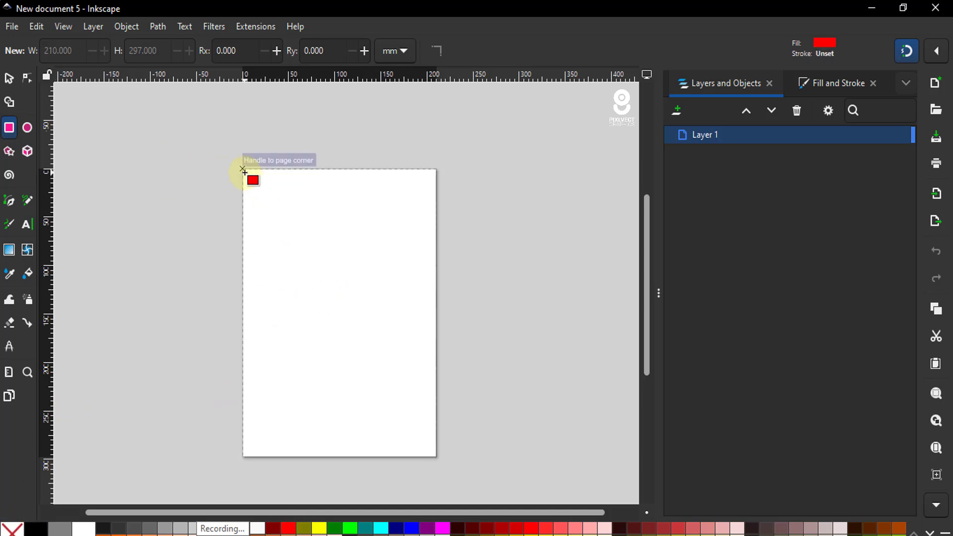
{"action": "left_click_drag", "start_coordinate": [243, 169], "coordinate": [389, 417]}
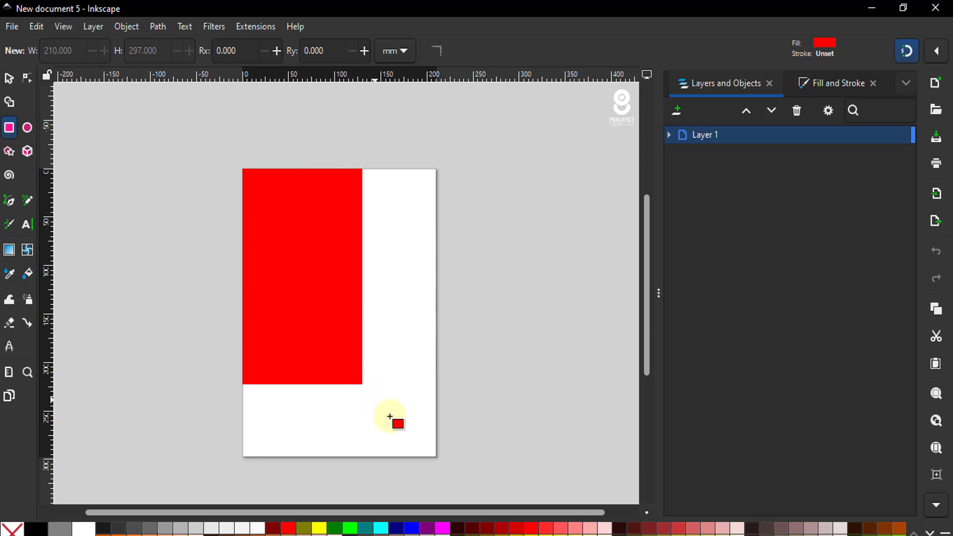
{"action": "left_click_drag", "start_coordinate": [390, 417], "coordinate": [436, 456]}
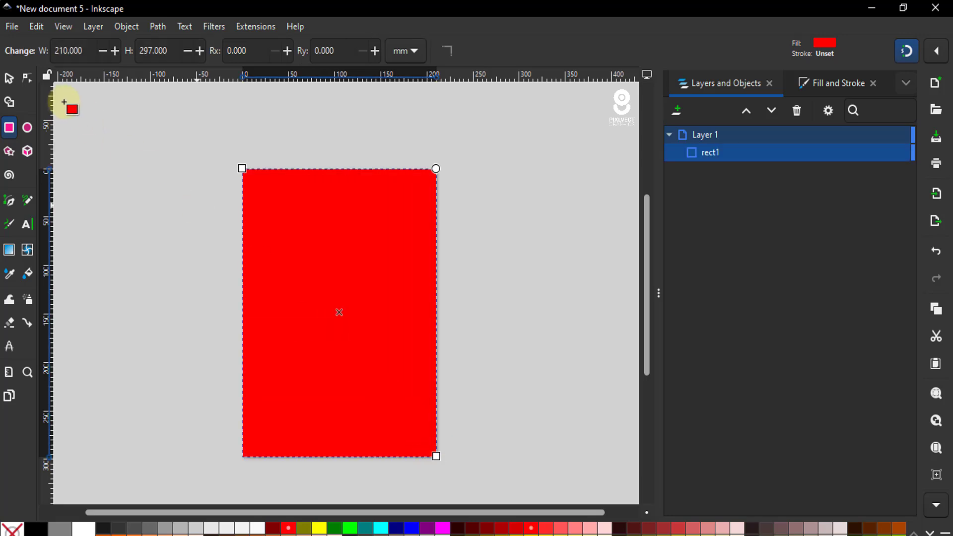
{"action": "left_click", "coordinate": [8, 78]}
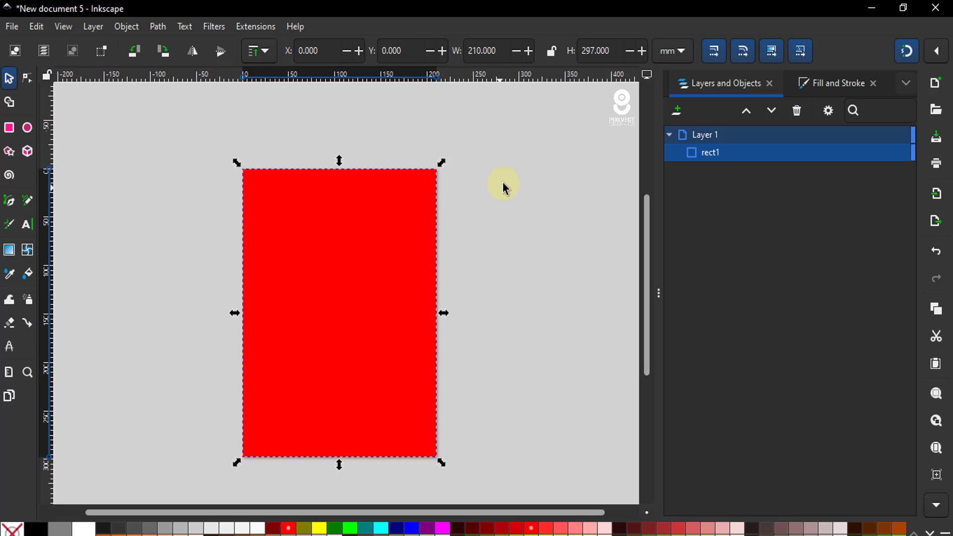
{"action": "left_click", "coordinate": [285, 127]}
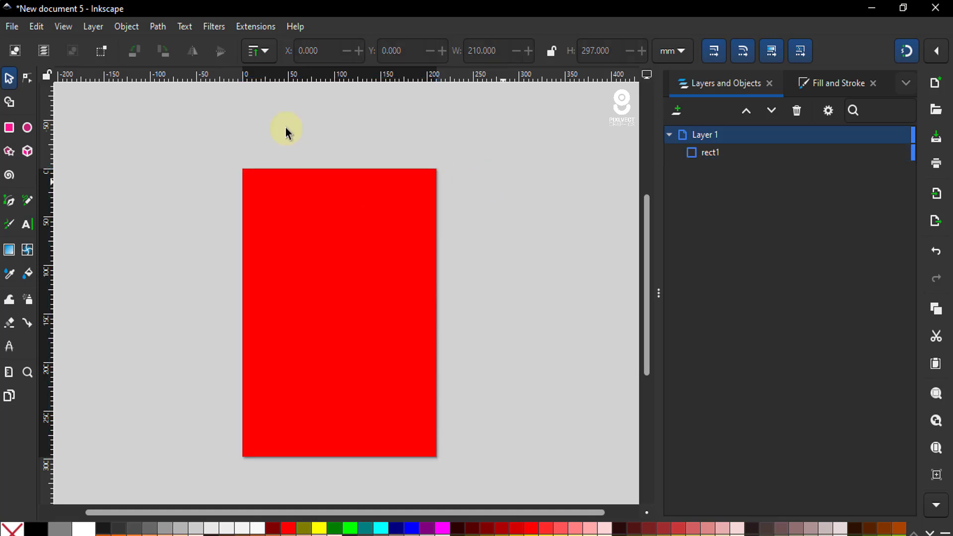
- Apply Printing Marks with crop, bleed, registration marks and colour bars, positioned on the canvas
{"action": "left_click", "coordinate": [251, 23]}
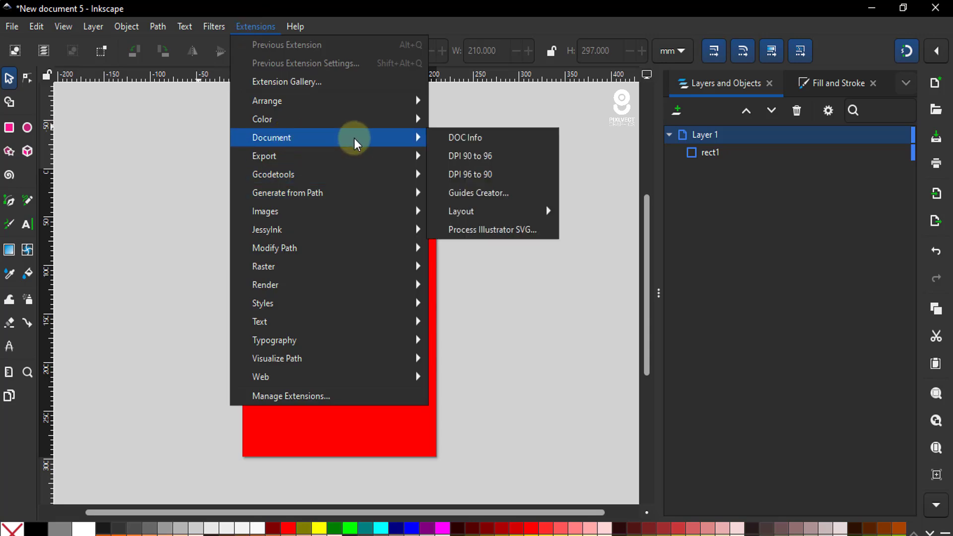
{"action": "mouse_move", "coordinate": [492, 211]}
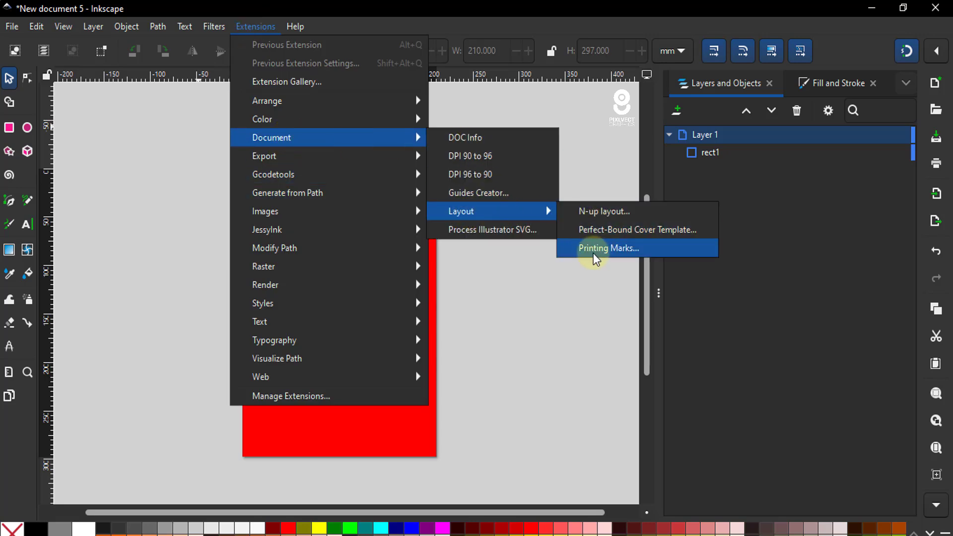
{"action": "left_click", "coordinate": [596, 252]}
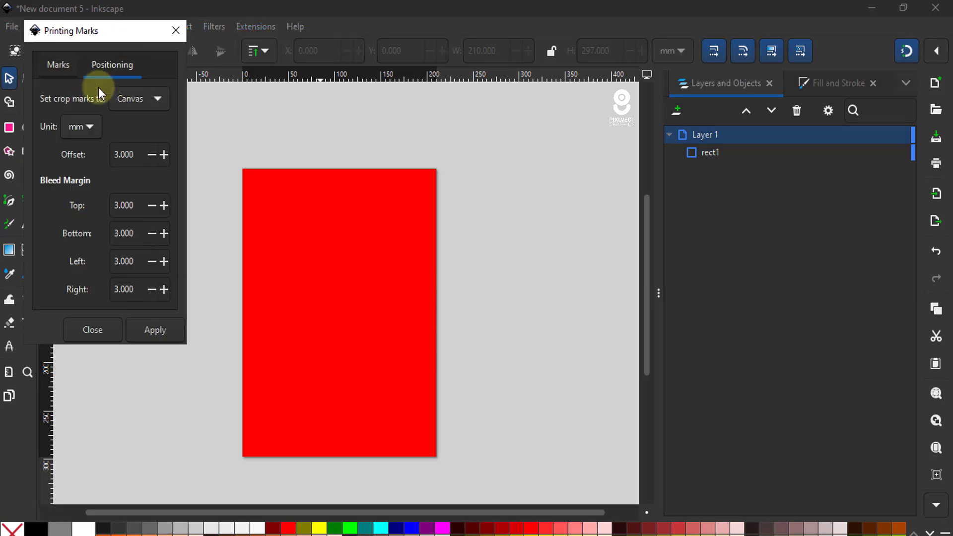
{"action": "left_click", "coordinate": [59, 65]}
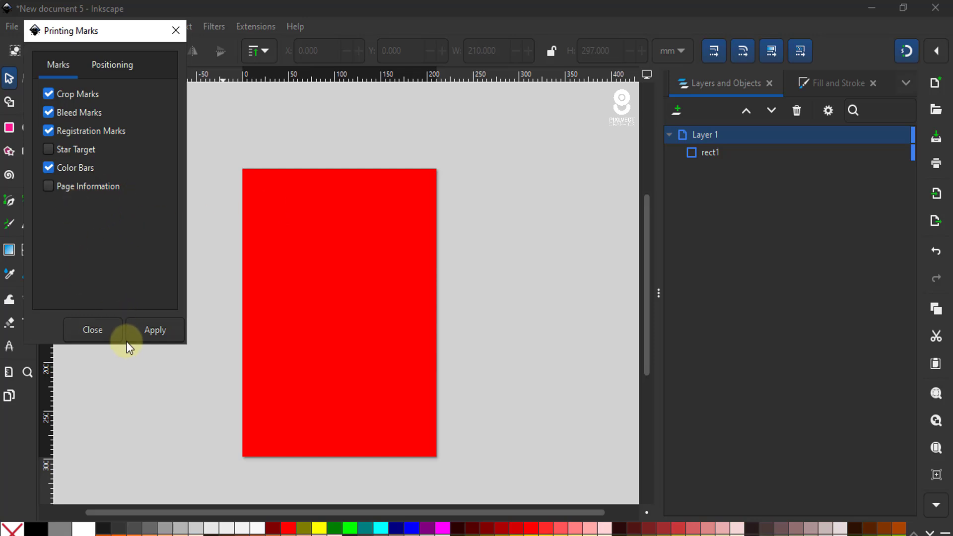
{"action": "left_click", "coordinate": [125, 68]}
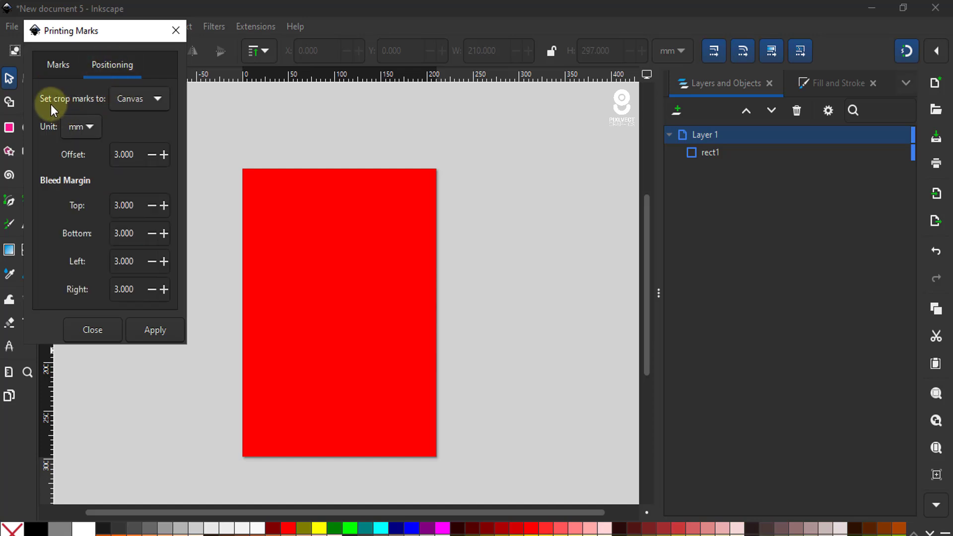
{"action": "left_click", "coordinate": [139, 100]}
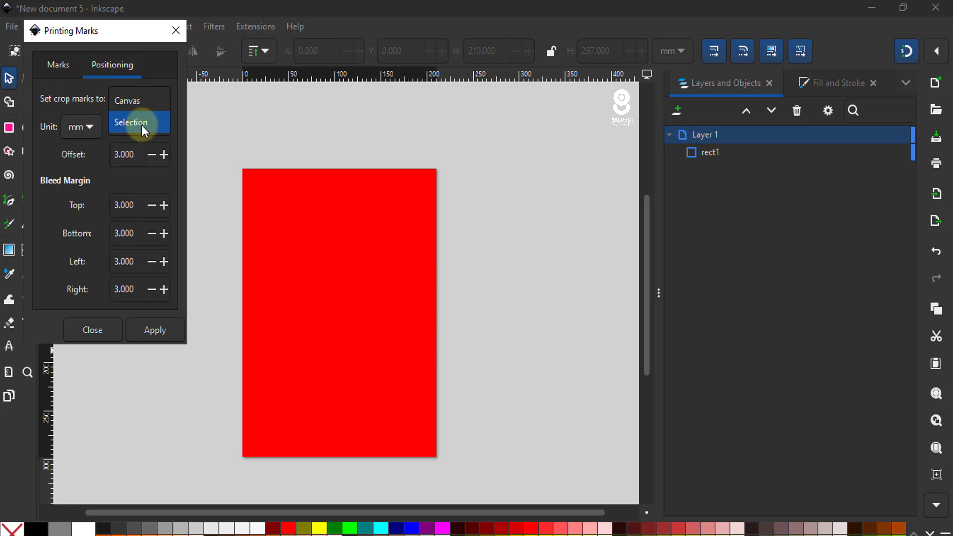
{"action": "left_click", "coordinate": [134, 101]}
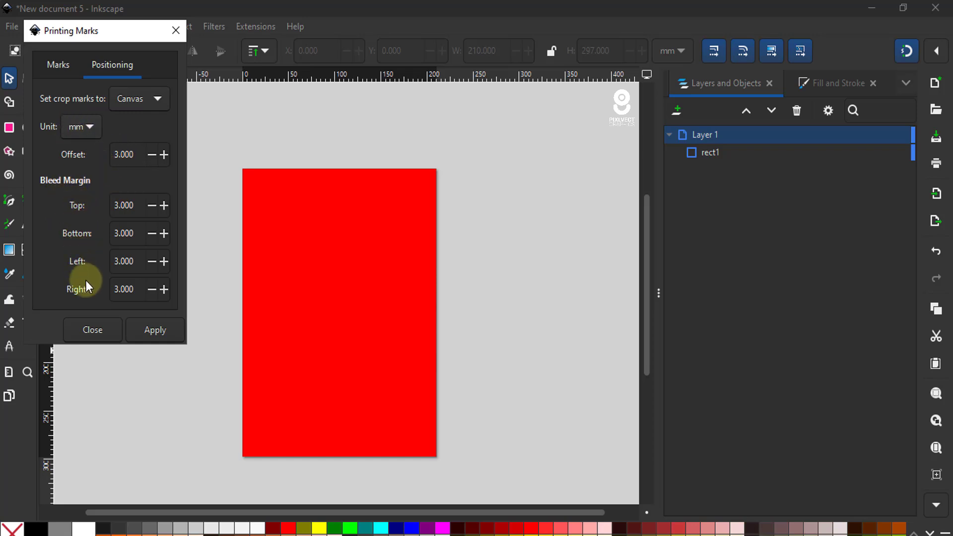
{"action": "left_click", "coordinate": [162, 330]}
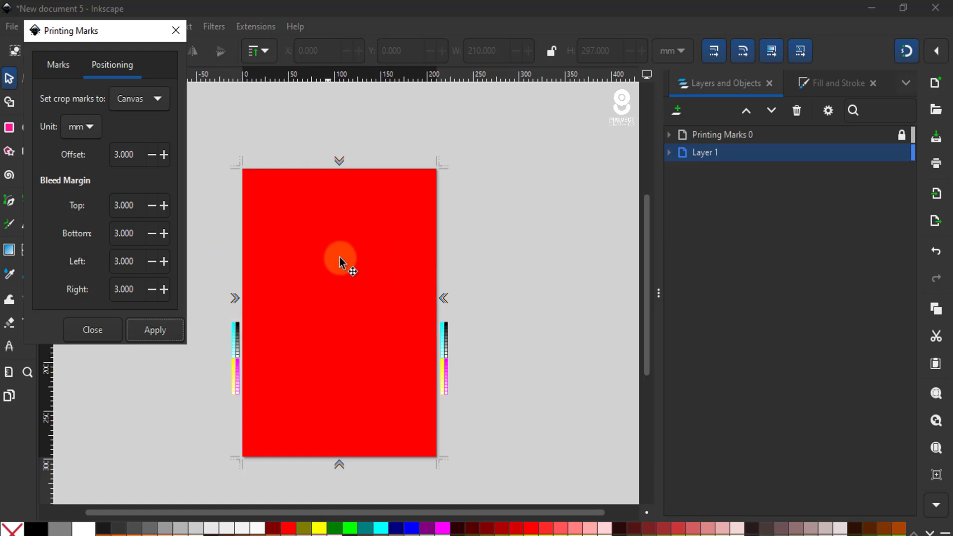
- Zoom in to inspect the top-left crop and bleed marks, then close the Printing Marks dialog
{"action": "scroll", "coordinate": [238, 157], "scroll_direction": "up", "scroll_amount": 3, "text": "ctrl"}
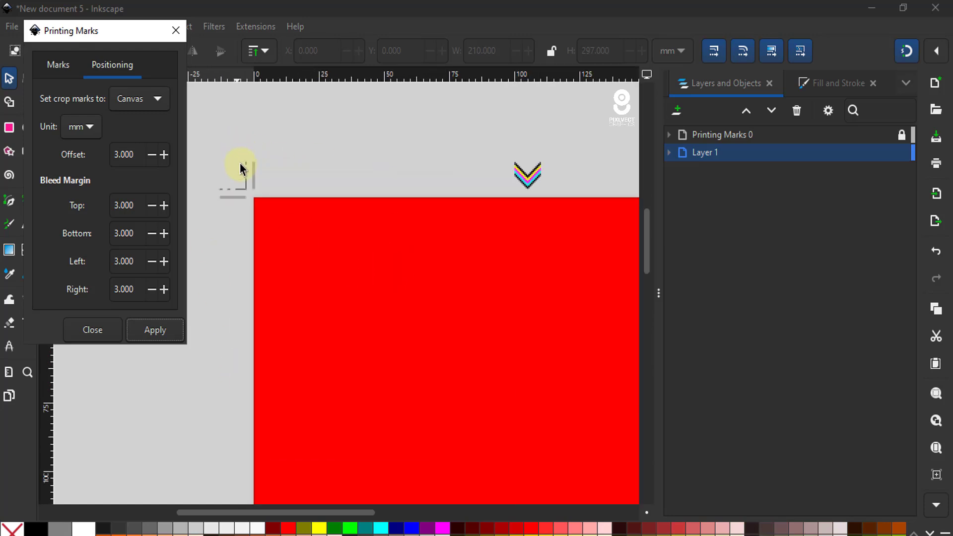
{"action": "scroll", "coordinate": [240, 164], "scroll_direction": "up", "scroll_amount": 2, "text": "ctrl"}
{"action": "scroll", "coordinate": [240, 172], "scroll_direction": "up", "scroll_amount": 2, "text": "ctrl"}
{"action": "scroll", "coordinate": [353, 187], "scroll_direction": "down", "scroll_amount": 1, "text": "ctrl"}
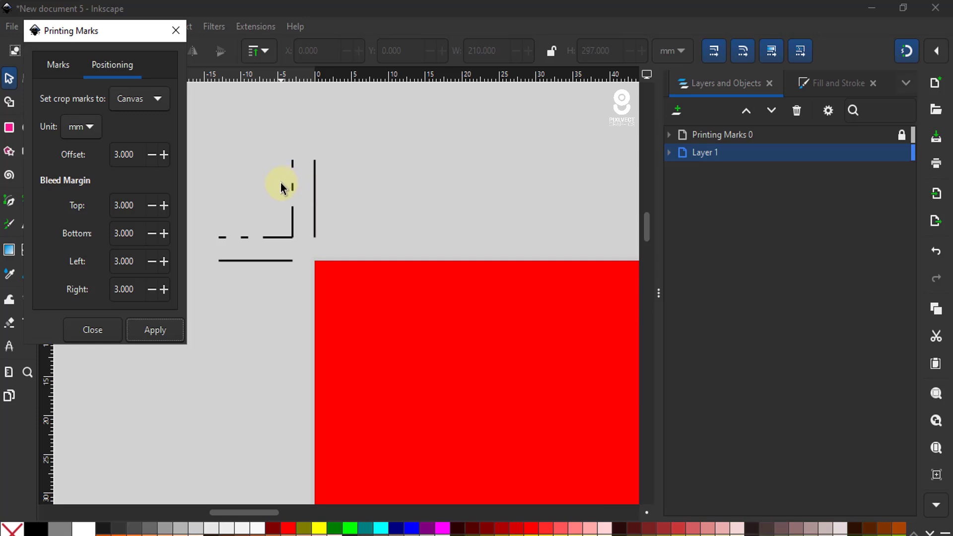
{"action": "scroll", "coordinate": [283, 183], "scroll_direction": "up", "scroll_amount": 2, "text": "ctrl"}
{"action": "scroll", "coordinate": [377, 148], "scroll_direction": "down", "scroll_amount": 1, "text": "ctrl"}
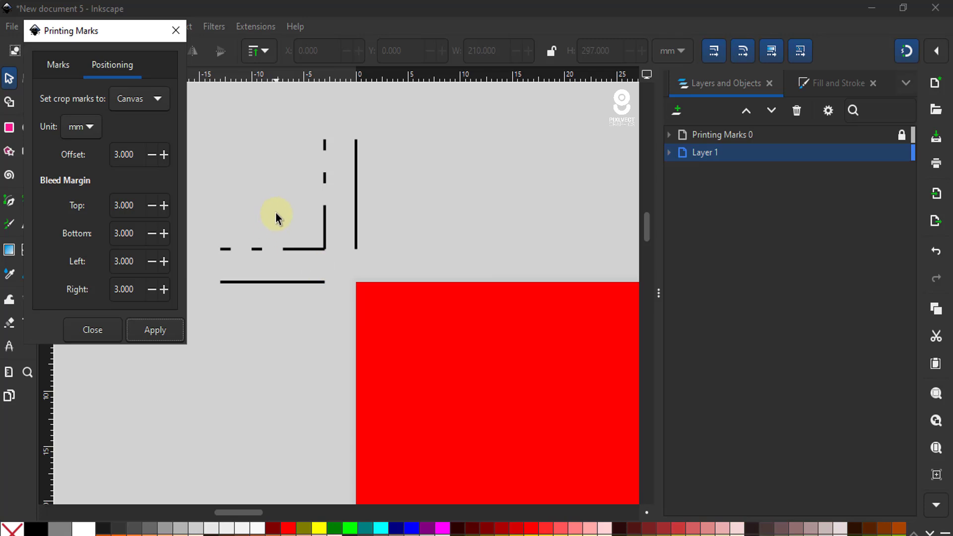
{"action": "left_click", "coordinate": [100, 332]}
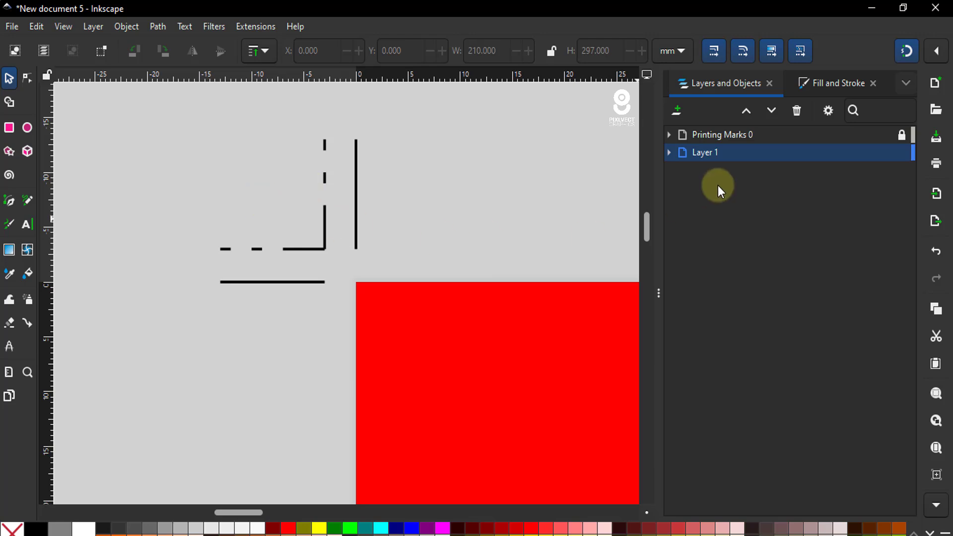
{"action": "mouse_move", "coordinate": [775, 152]}
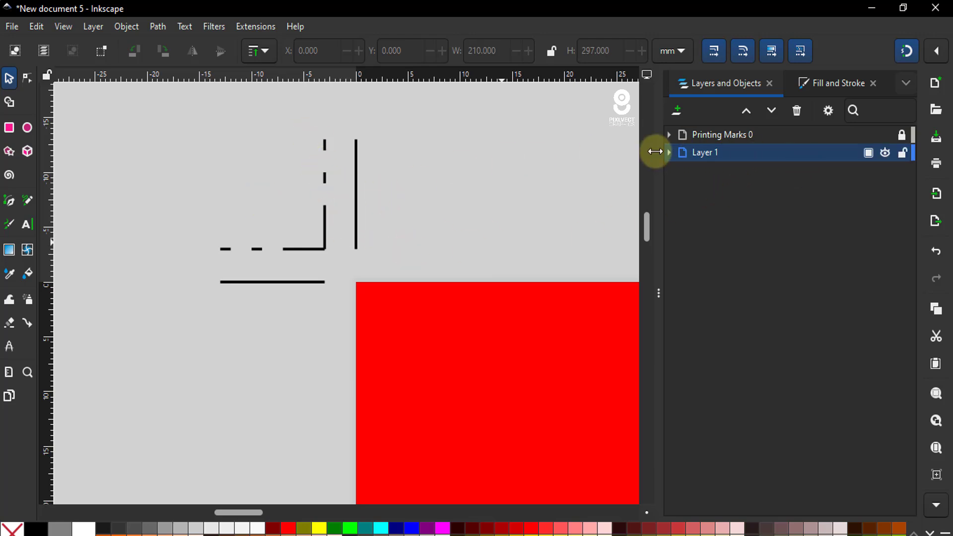
- Unlock the Printing Marks 0 layer and colour its BleedMarks group red
{"action": "left_click", "coordinate": [903, 134]}
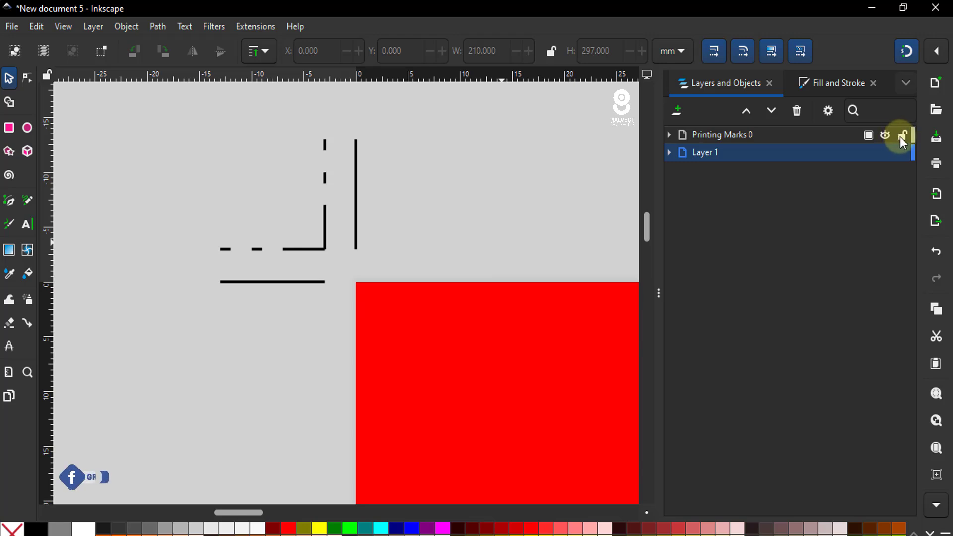
{"action": "left_click", "coordinate": [324, 223]}
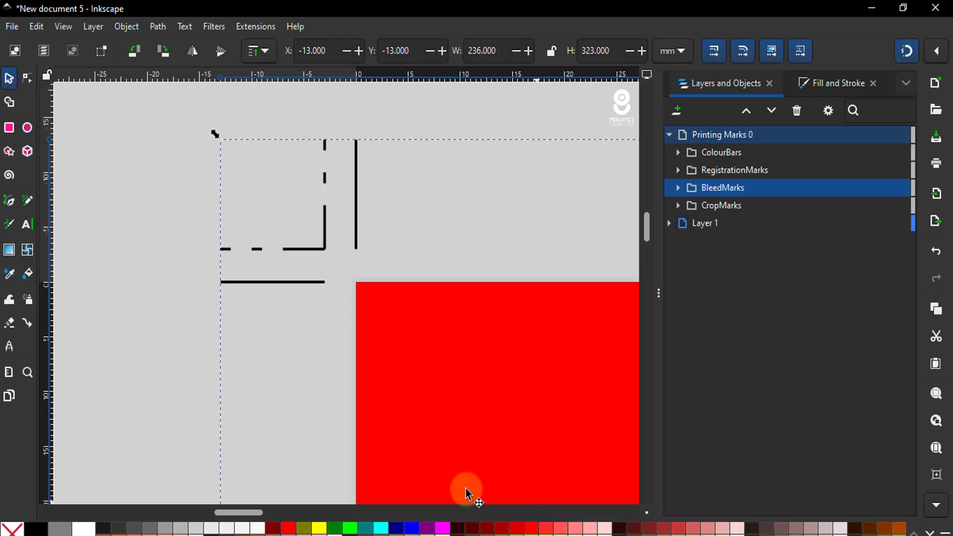
{"action": "left_click", "coordinate": [534, 531], "text": "shift"}
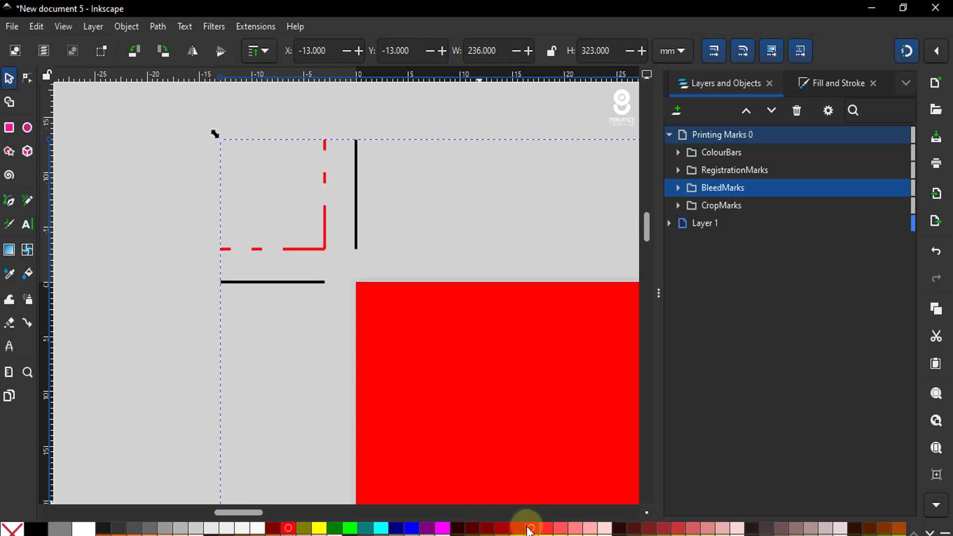
{"action": "scroll", "coordinate": [222, 148], "scroll_direction": "down", "scroll_amount": 5}
{"action": "scroll", "coordinate": [222, 148], "scroll_direction": "down", "scroll_amount": 3}
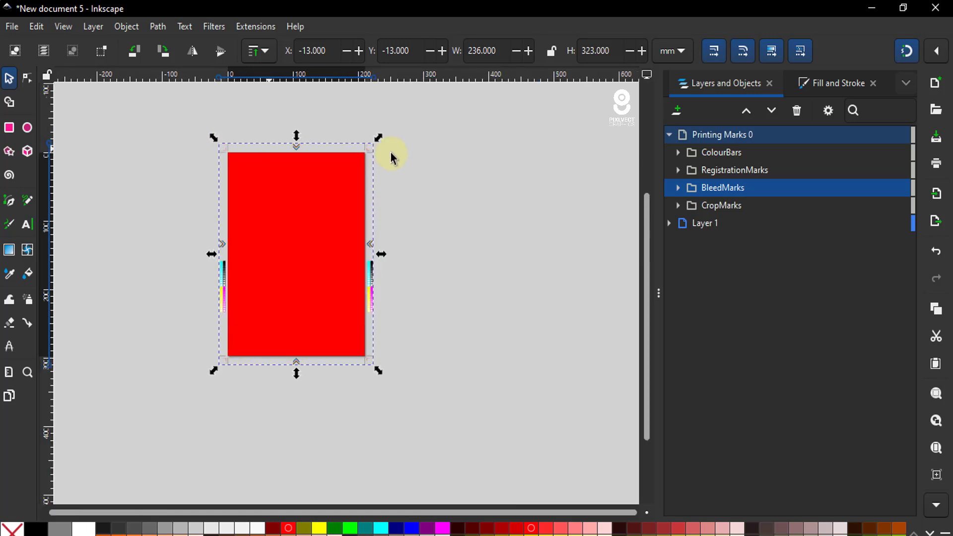
{"action": "scroll", "coordinate": [378, 144], "scroll_direction": "up", "scroll_amount": 6}
{"action": "scroll", "coordinate": [537, 194], "scroll_direction": "down", "scroll_amount": 1}
{"action": "scroll", "coordinate": [441, 170], "scroll_direction": "down", "scroll_amount": 1}
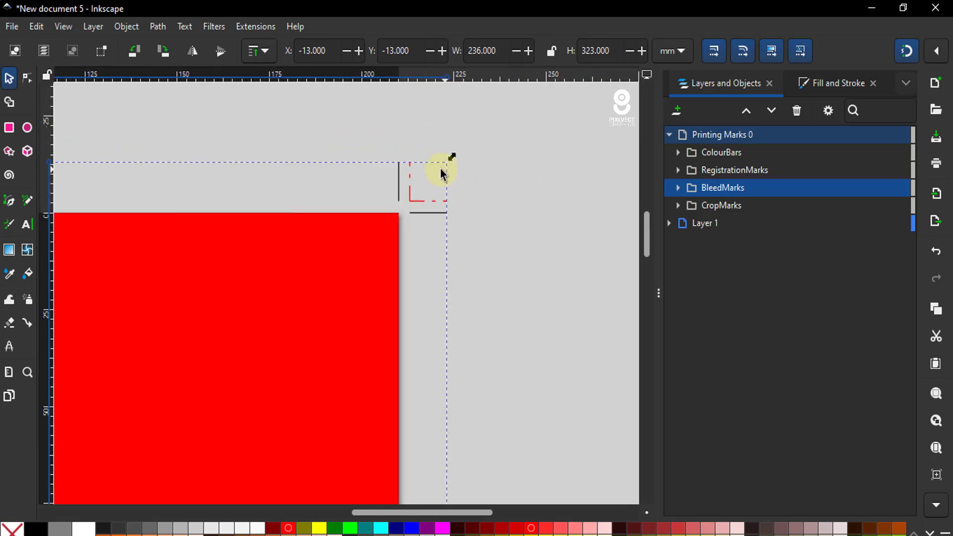
{"action": "scroll", "coordinate": [422, 196], "scroll_direction": "up", "scroll_amount": 3}
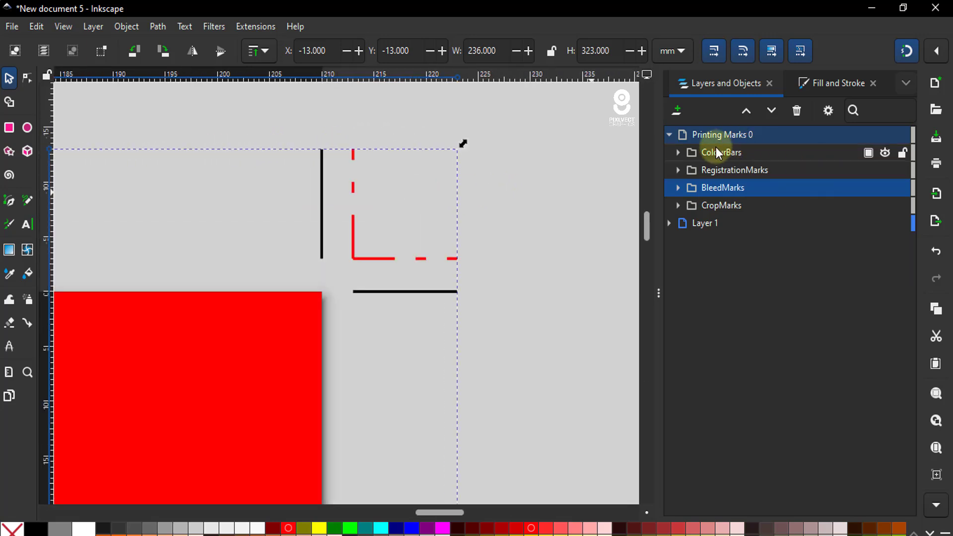
- Relock Printing Marks 0, collapse its sublayers, and clear the selection
{"action": "left_click", "coordinate": [903, 135]}
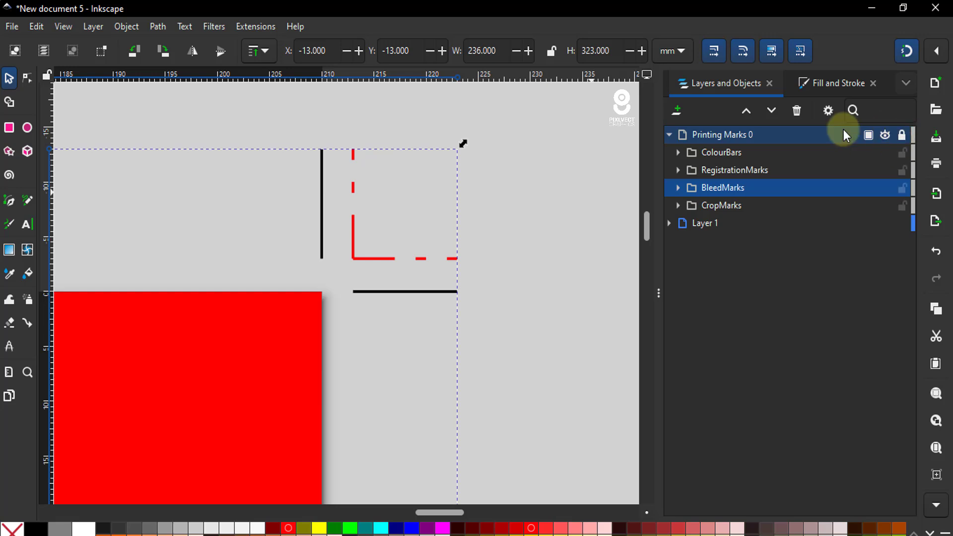
{"action": "left_click", "coordinate": [669, 136]}
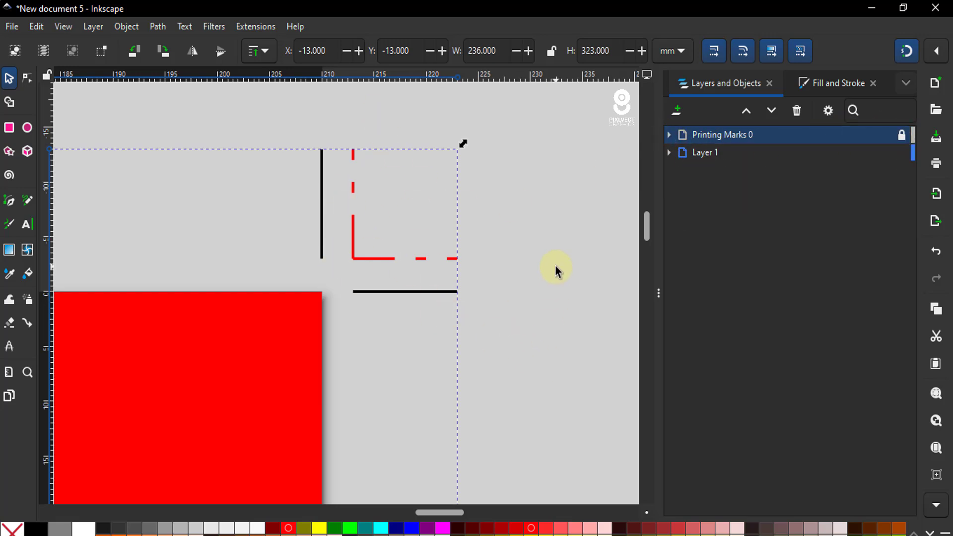
{"action": "left_click", "coordinate": [270, 165]}
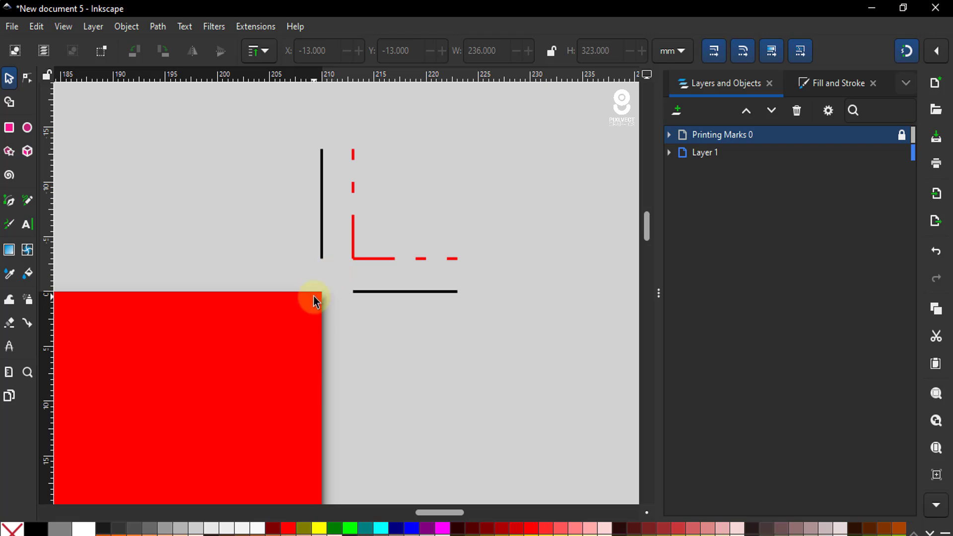
- Select the red rectangle and undo an accidental move
{"action": "scroll", "coordinate": [318, 298], "scroll_direction": "up", "scroll_amount": 2}
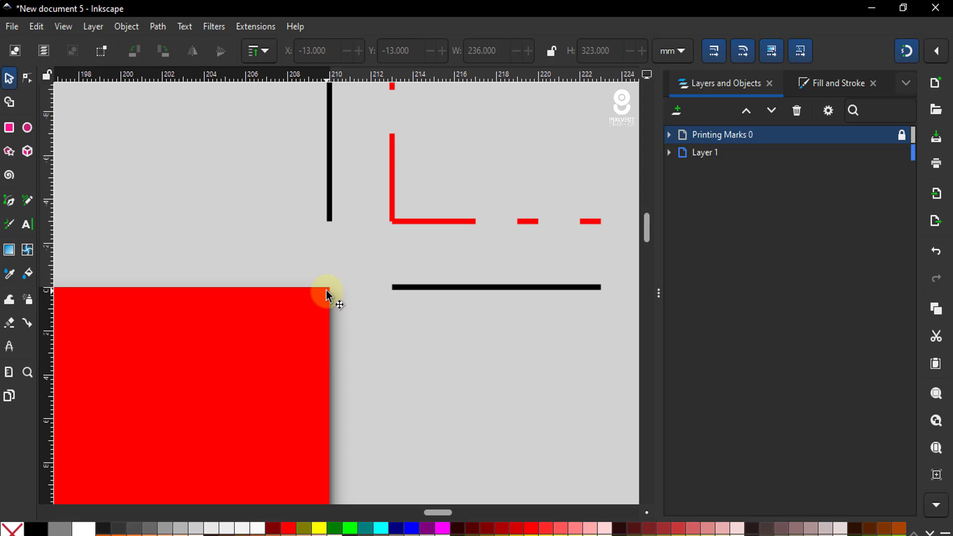
{"action": "scroll", "coordinate": [320, 298], "scroll_direction": "up", "scroll_amount": 2}
{"action": "scroll", "coordinate": [325, 291], "scroll_direction": "up", "scroll_amount": 1}
{"action": "scroll", "coordinate": [333, 271], "scroll_direction": "up", "scroll_amount": 1}
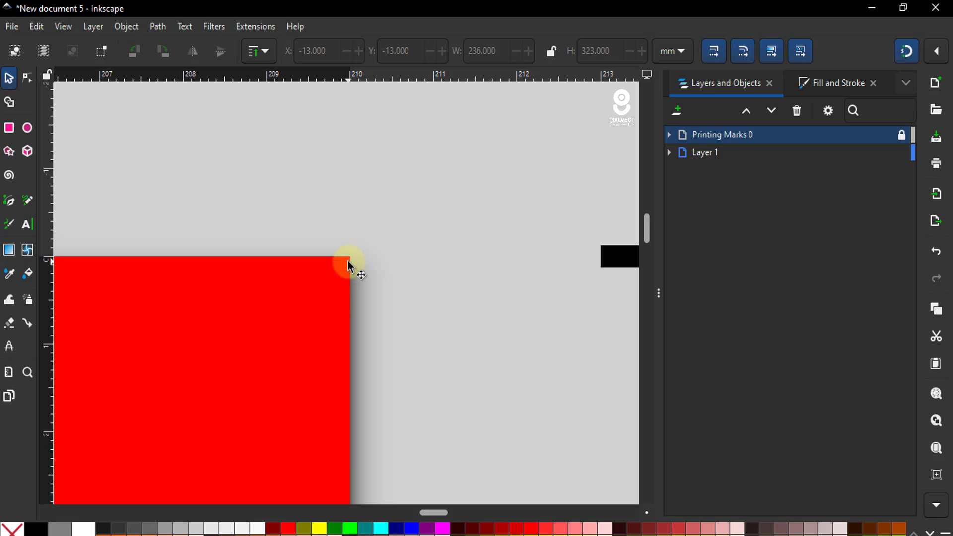
{"action": "left_click_drag", "start_coordinate": [344, 264], "coordinate": [323, 287]}
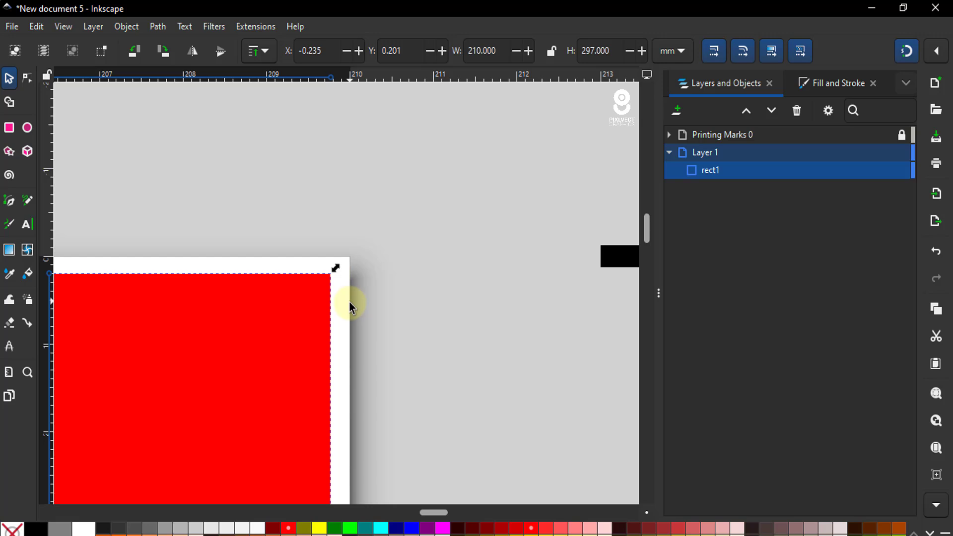
{"action": "left_click", "coordinate": [327, 315]}
{"action": "key", "text": "ctrl+z"}
- Stretch the rectangle's top-right corner to the bleed mark corner, reaching 213 × 300 mm
{"action": "scroll", "coordinate": [313, 332], "scroll_direction": "down", "scroll_amount": 2}
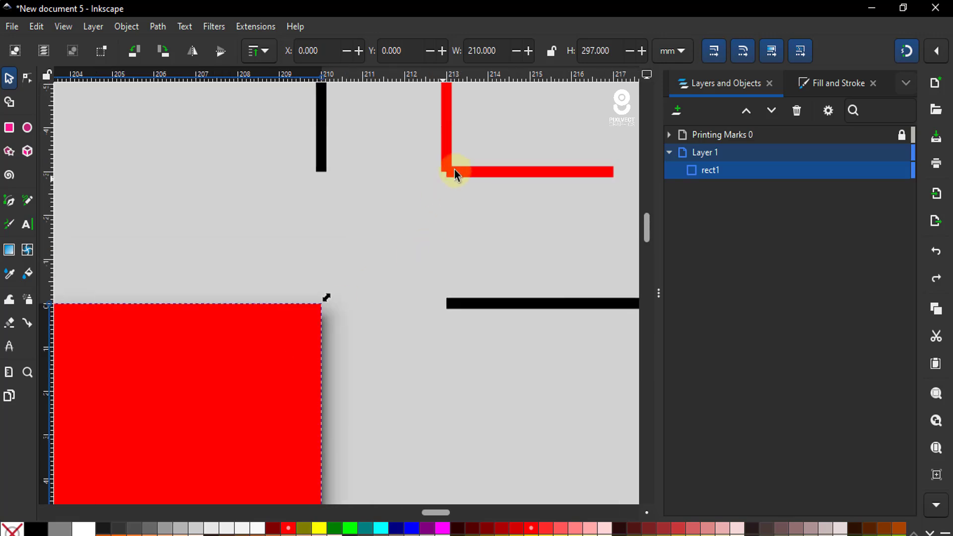
{"action": "mouse_move", "coordinate": [327, 298]}
{"action": "left_mouse_down"}
{"action": "mouse_move", "coordinate": [425, 217]}
{"action": "mouse_move", "coordinate": [468, 163]}
{"action": "left_mouse_up"}
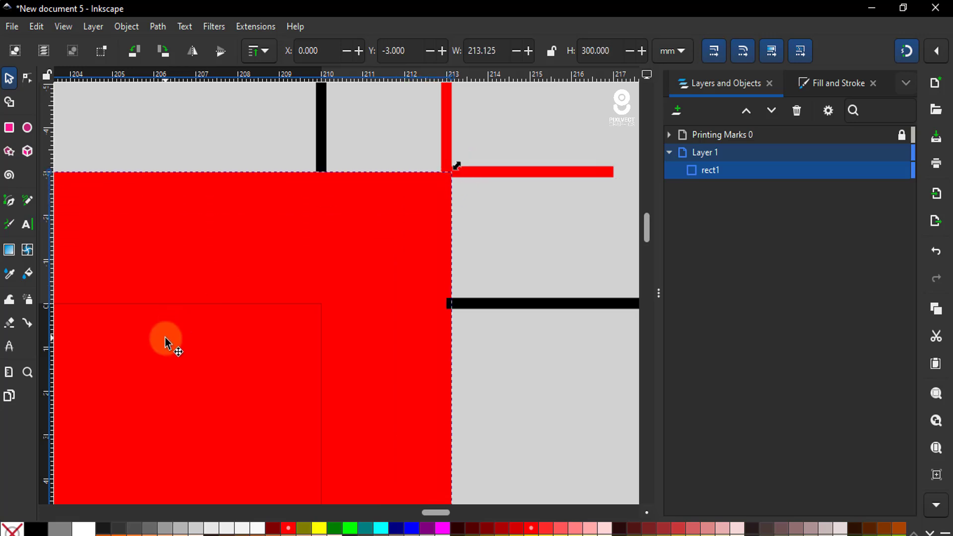
{"action": "key", "text": "ctrl+z"}
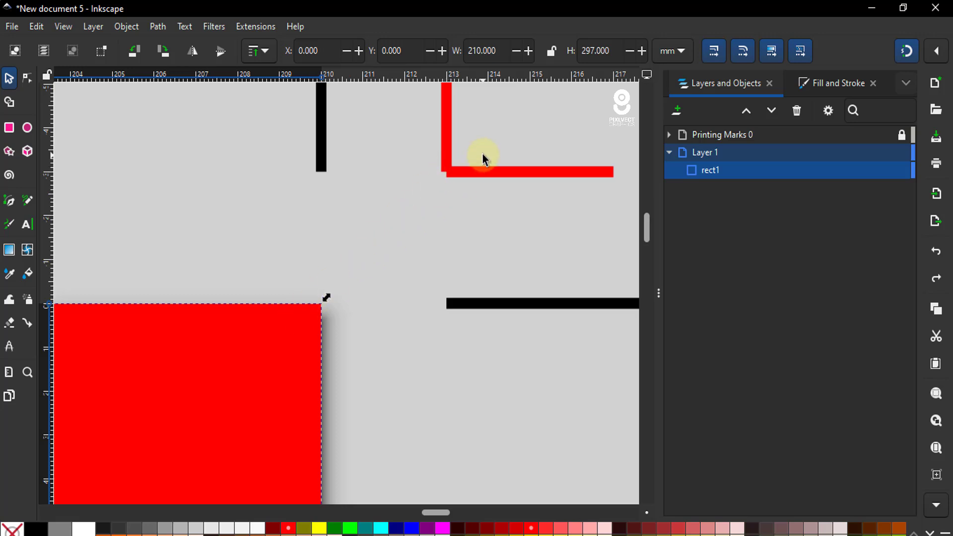
{"action": "left_click_drag", "start_coordinate": [342, 287], "coordinate": [451, 173]}
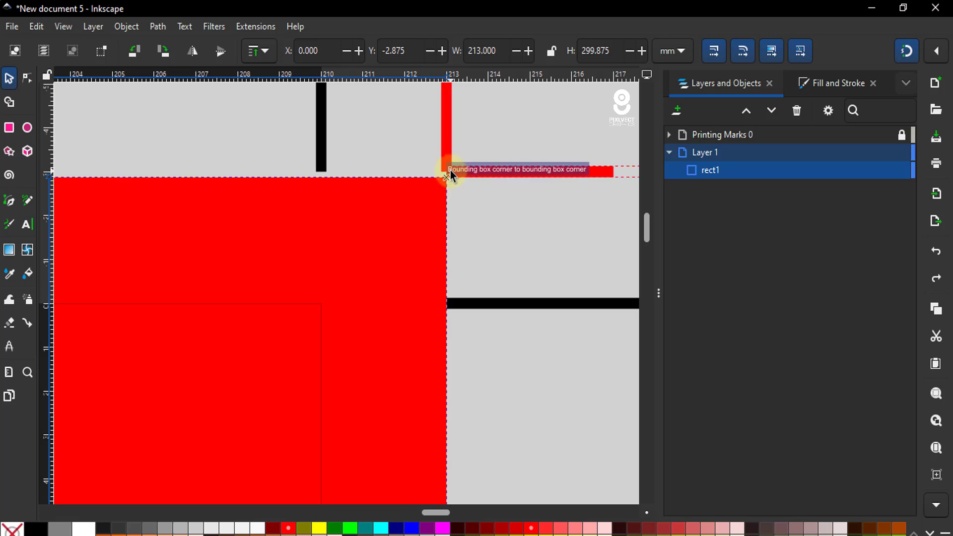
{"action": "left_click_drag", "start_coordinate": [451, 170], "coordinate": [450, 172]}
{"action": "key", "text": "ctrl+z"}
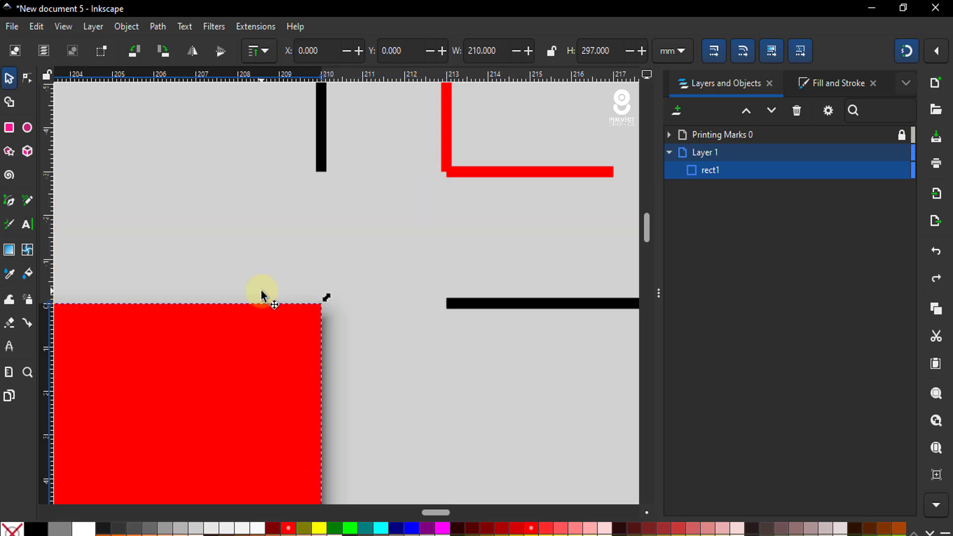
{"action": "mouse_move", "coordinate": [327, 297]}
{"action": "left_mouse_down"}
{"action": "mouse_move", "coordinate": [456, 171]}
{"action": "mouse_move", "coordinate": [450, 167]}
{"action": "left_mouse_up"}
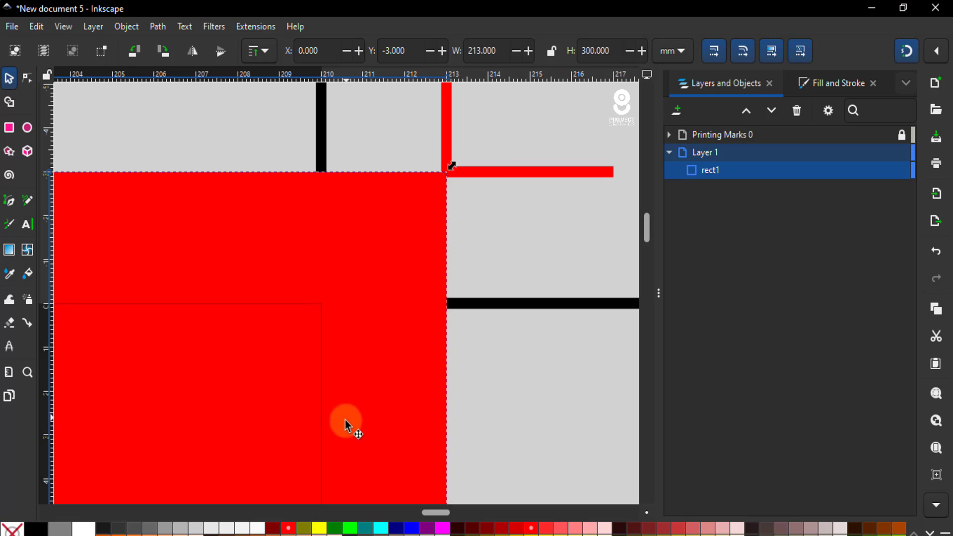
{"action": "scroll", "coordinate": [347, 422], "scroll_direction": "down", "scroll_amount": 2}
{"action": "left_click", "coordinate": [470, 403]}
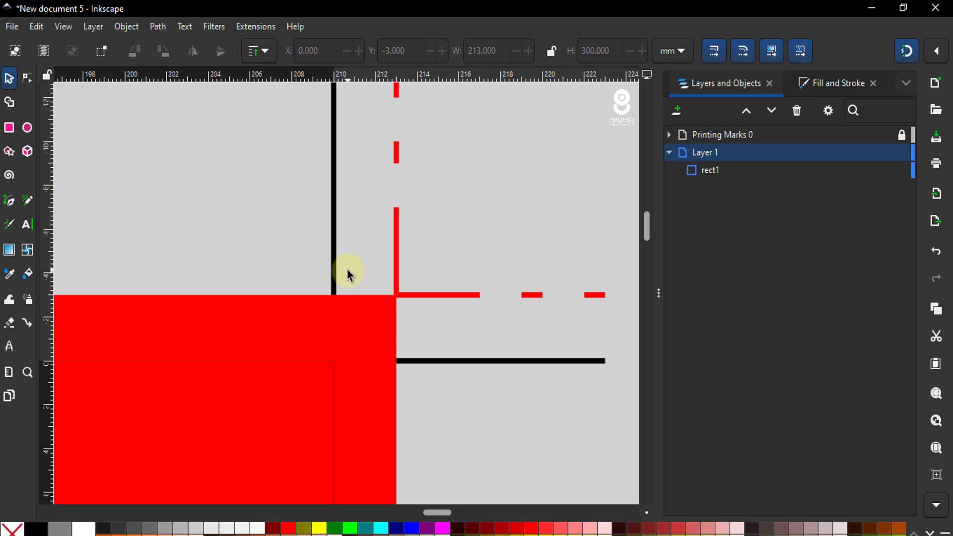
- Drag a vertical guide from the ruler onto the vertical crop line
{"action": "scroll", "coordinate": [334, 283], "scroll_direction": "up", "scroll_amount": 2}
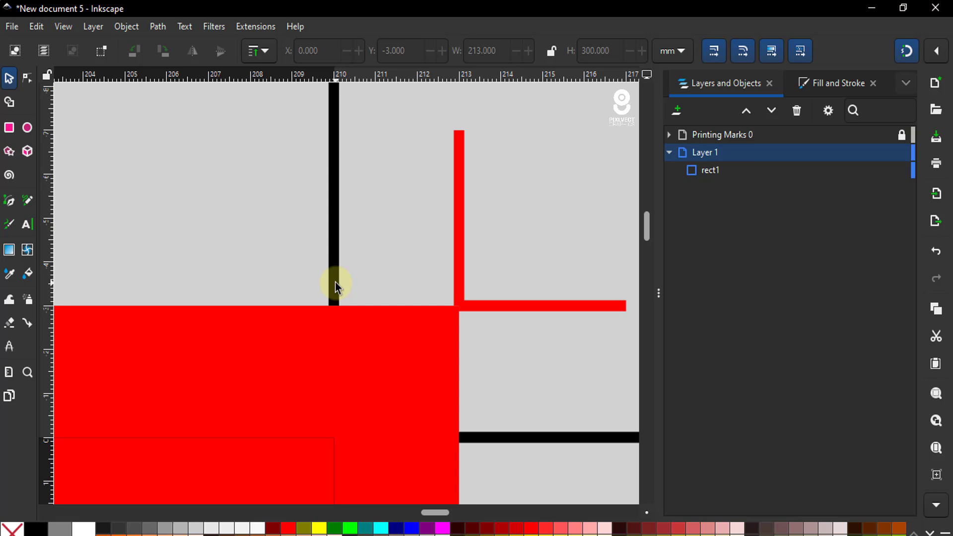
{"action": "scroll", "coordinate": [340, 318], "scroll_direction": "down", "scroll_amount": 1}
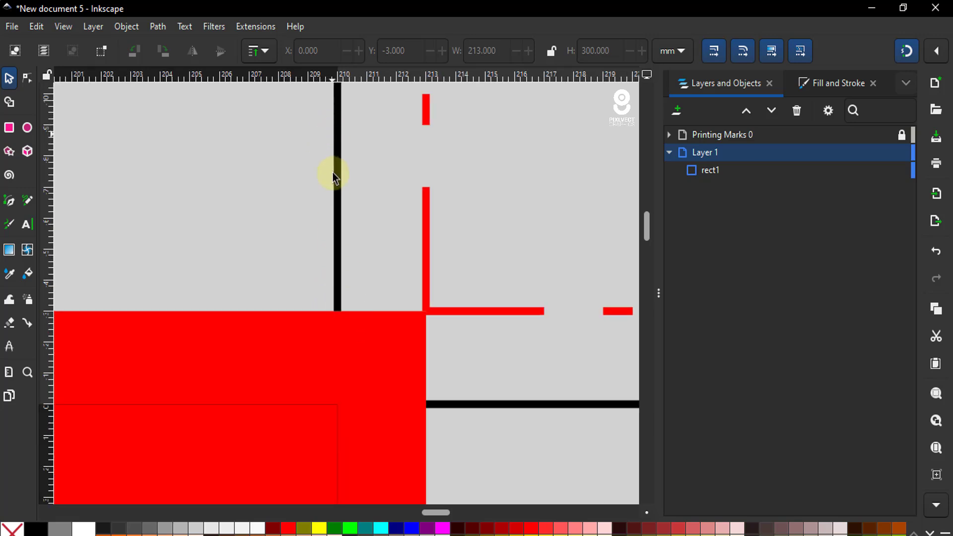
{"action": "scroll", "coordinate": [472, 263], "scroll_direction": "down", "scroll_amount": 6}
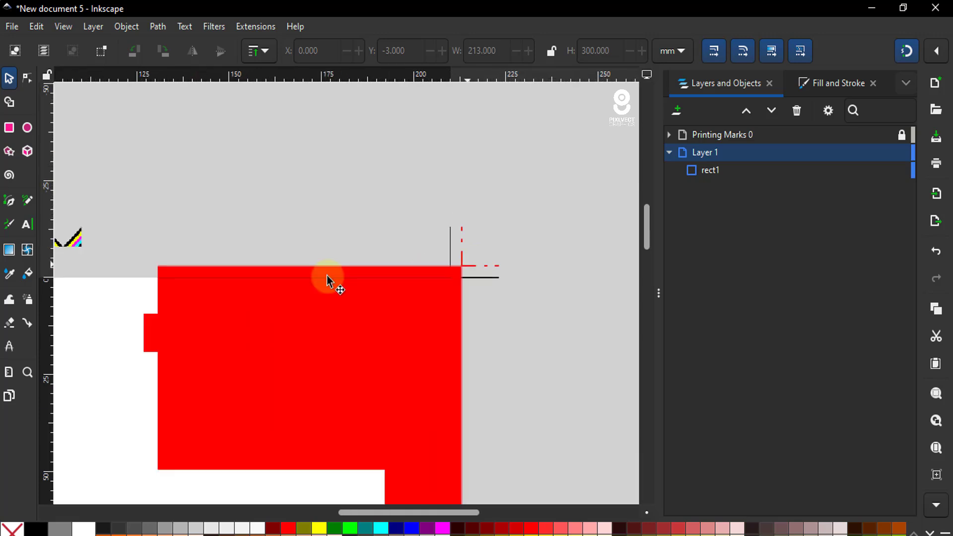
{"action": "scroll", "coordinate": [457, 264], "scroll_direction": "up", "scroll_amount": 4}
{"action": "scroll", "coordinate": [447, 276], "scroll_direction": "up", "scroll_amount": 2}
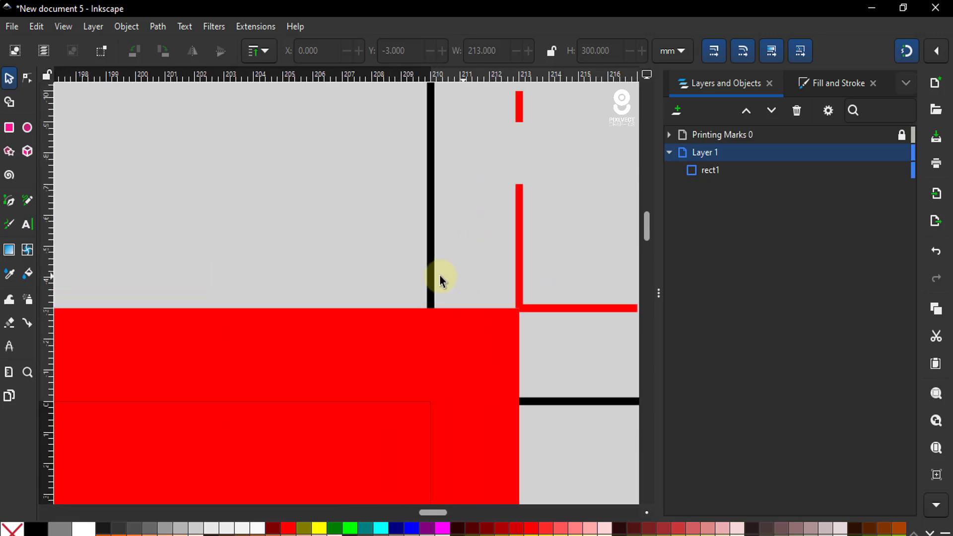
{"action": "scroll", "coordinate": [464, 276], "scroll_direction": "up", "scroll_amount": 2}
{"action": "scroll", "coordinate": [341, 232], "scroll_direction": "down", "scroll_amount": 2}
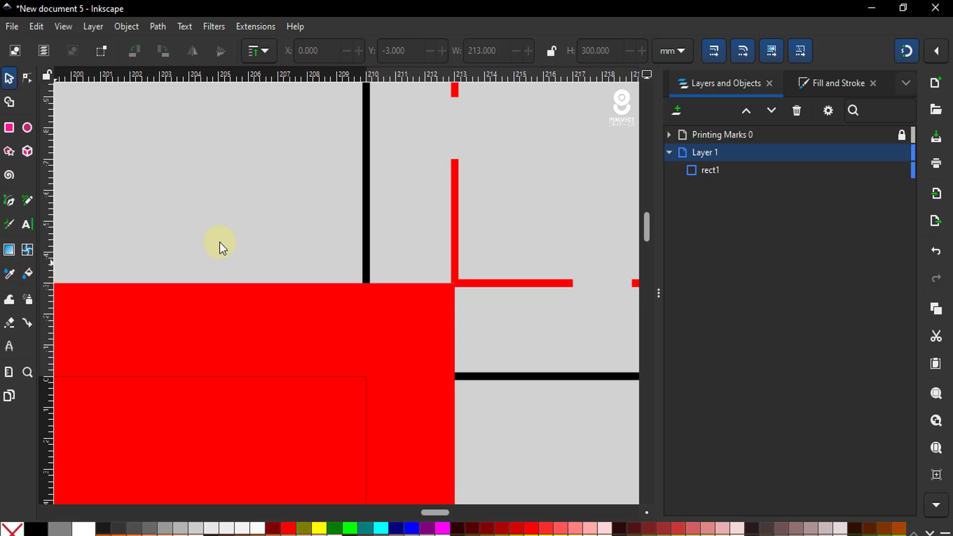
{"action": "left_click_drag", "start_coordinate": [220, 242], "coordinate": [361, 228]}
{"action": "scroll", "coordinate": [361, 228], "scroll_direction": "down", "scroll_amount": 2}
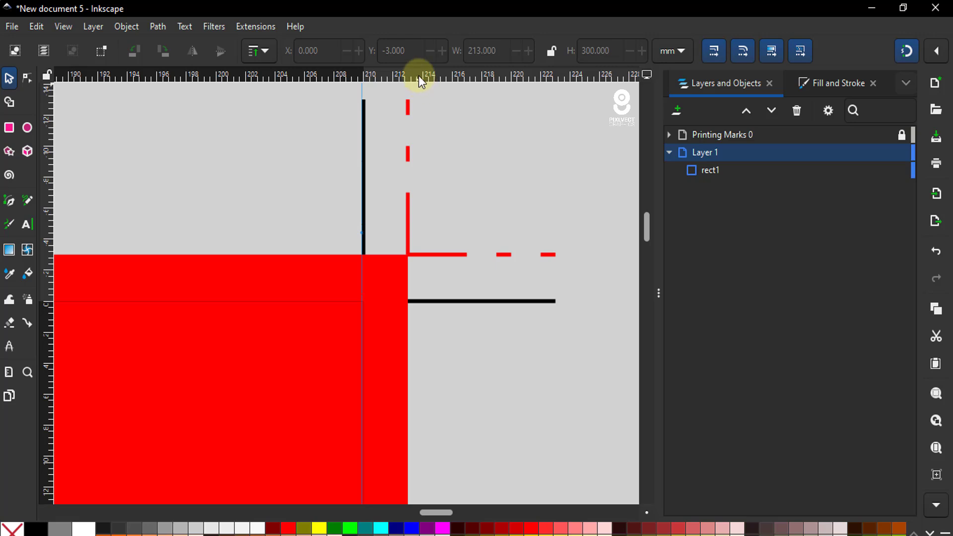
- Place a horizontal guide on the top crop line, then undo the rectangle's last resize
{"action": "left_click_drag", "start_coordinate": [421, 82], "coordinate": [356, 326]}
{"action": "scroll", "coordinate": [355, 327], "scroll_direction": "up", "scroll_amount": 2}
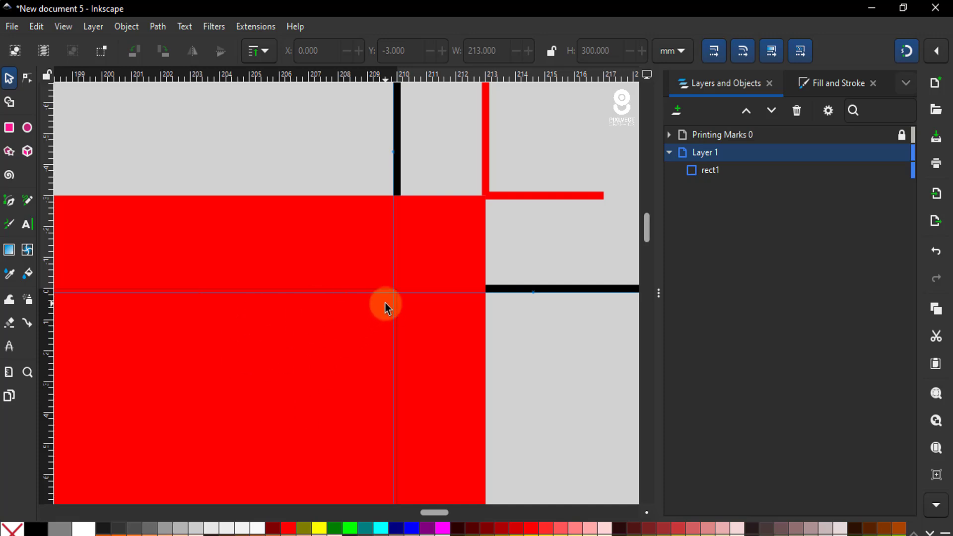
{"action": "scroll", "coordinate": [386, 303], "scroll_direction": "up", "scroll_amount": 2}
{"action": "scroll", "coordinate": [389, 311], "scroll_direction": "up", "scroll_amount": 1}
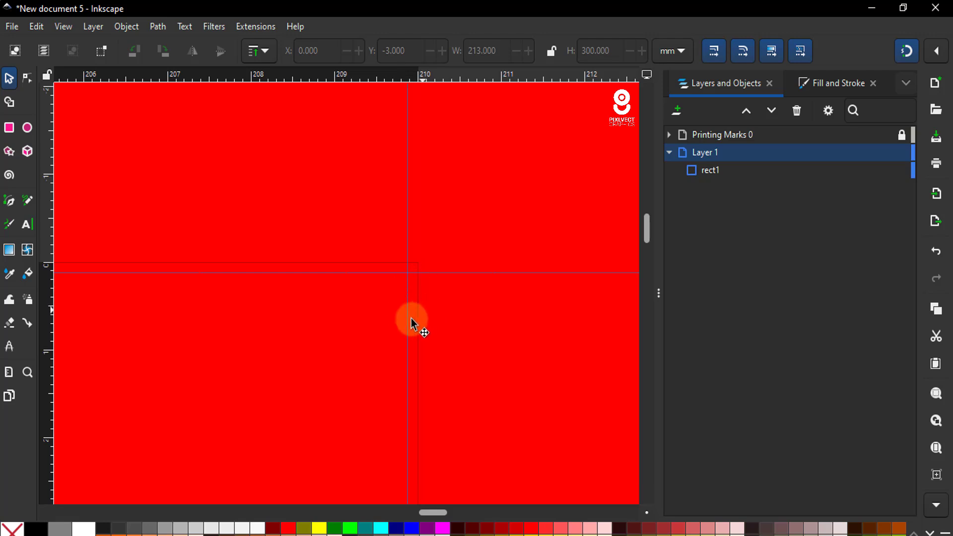
{"action": "scroll", "coordinate": [298, 315], "scroll_direction": "down", "scroll_amount": 2}
{"action": "scroll", "coordinate": [327, 278], "scroll_direction": "down", "scroll_amount": 2}
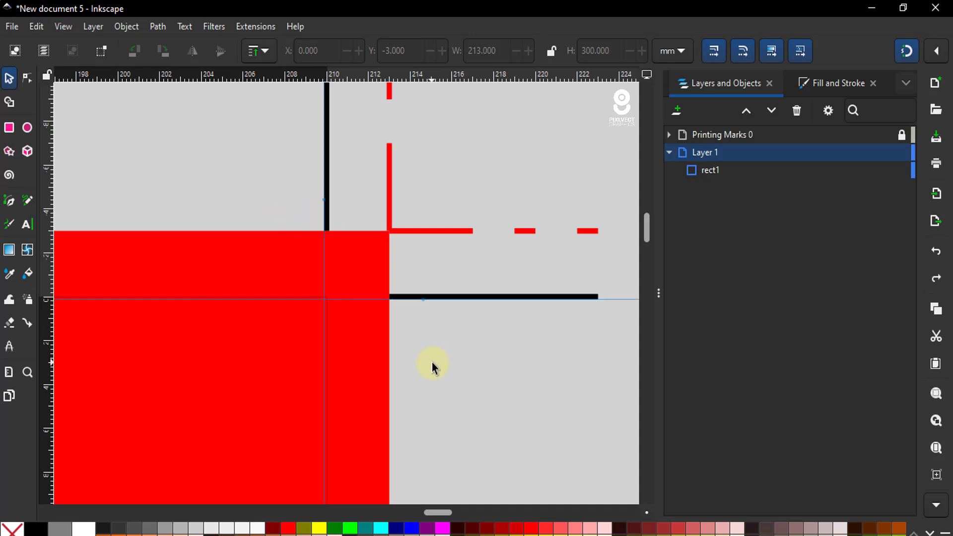
{"action": "key", "text": "ctrl+z"}
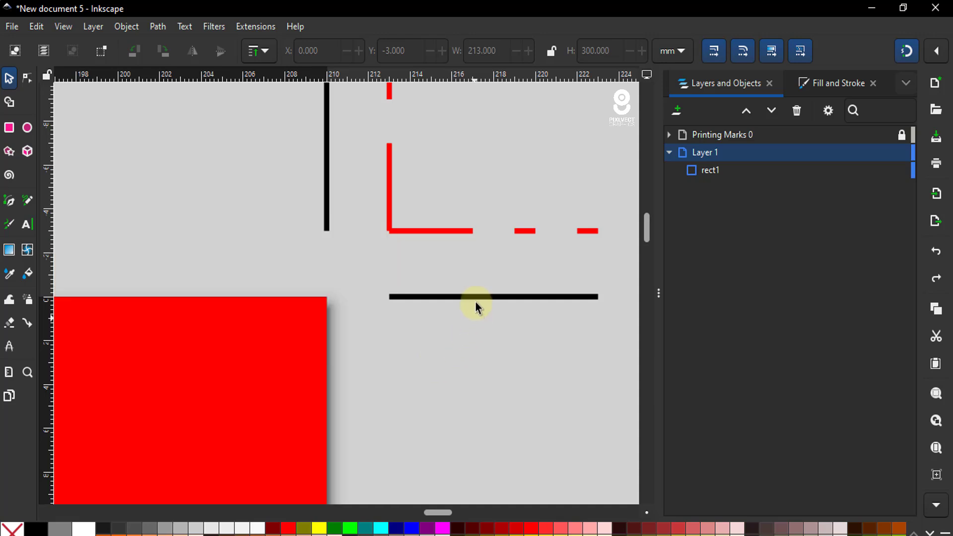
{"action": "scroll", "coordinate": [474, 302], "scroll_direction": "down", "scroll_amount": 10}
{"action": "scroll", "coordinate": [448, 318], "scroll_direction": "up", "scroll_amount": 2}
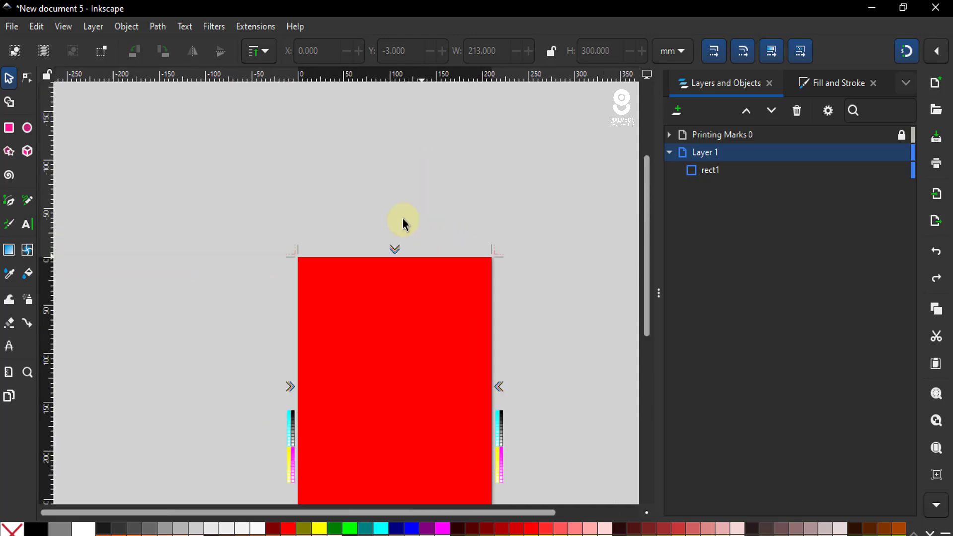
{"action": "scroll", "coordinate": [396, 247], "scroll_direction": "up", "scroll_amount": 5}
{"action": "scroll", "coordinate": [396, 246], "scroll_direction": "up", "scroll_amount": 4}
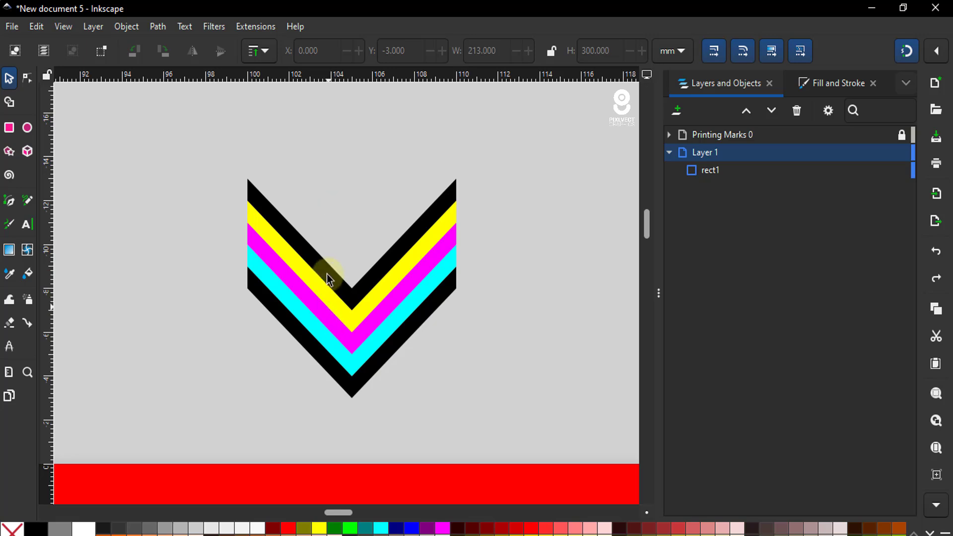
{"action": "scroll", "coordinate": [327, 274], "scroll_direction": "down", "scroll_amount": 2}
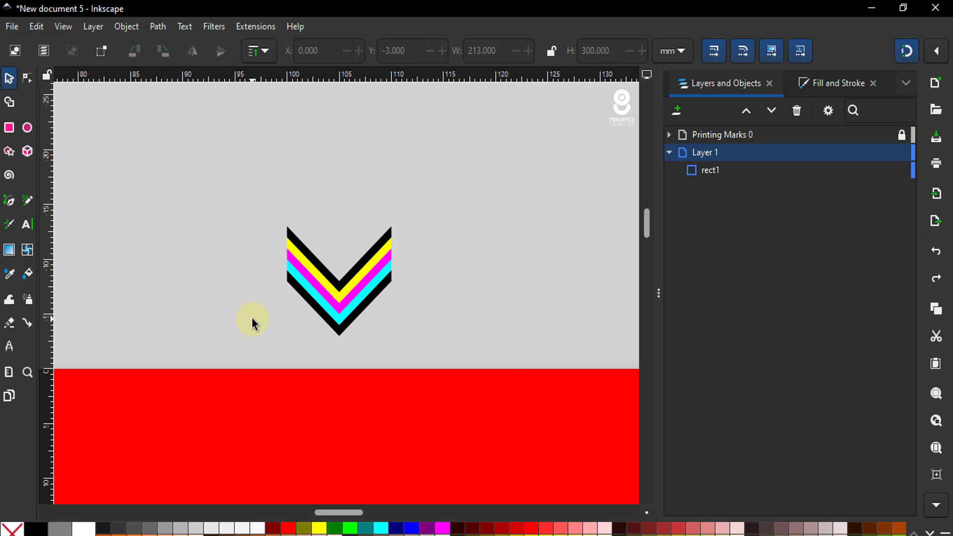
{"action": "scroll", "coordinate": [317, 282], "scroll_direction": "down", "scroll_amount": 1}
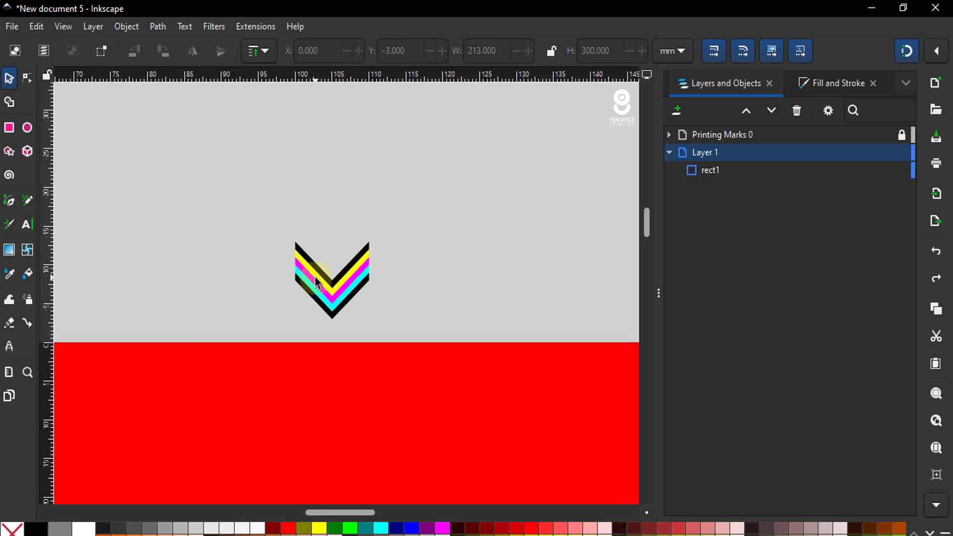
{"action": "scroll", "coordinate": [341, 215], "scroll_direction": "down", "scroll_amount": 2}
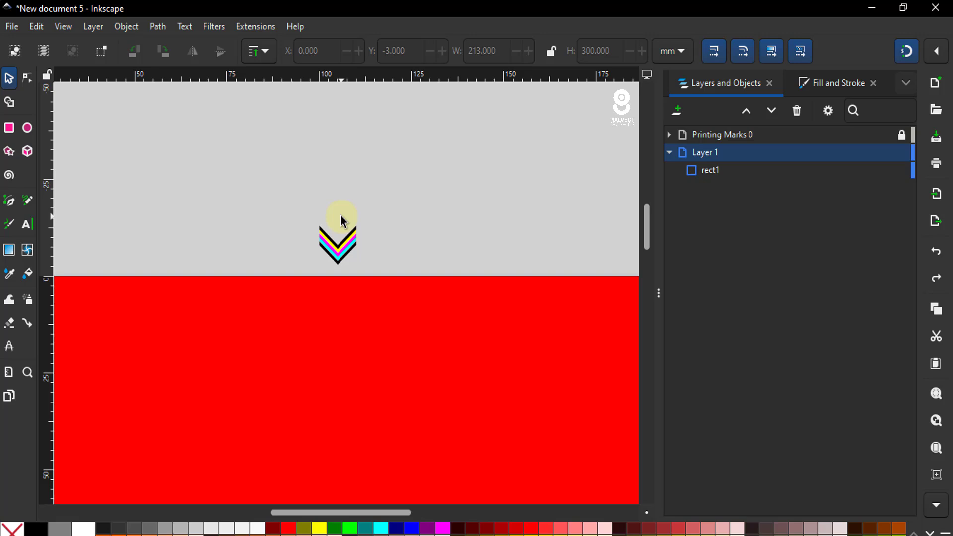
{"action": "scroll", "coordinate": [343, 220], "scroll_direction": "up", "scroll_amount": 2}
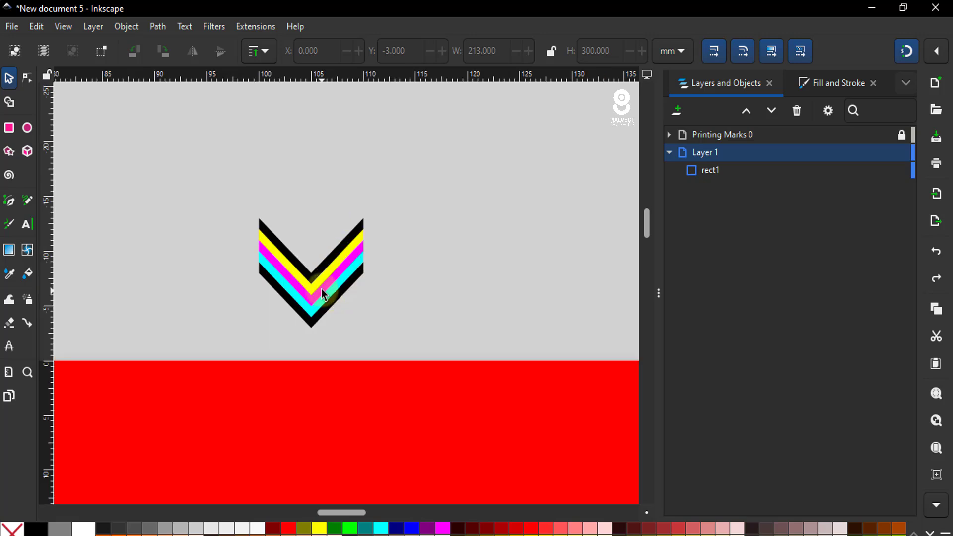
{"action": "scroll", "coordinate": [323, 293], "scroll_direction": "up", "scroll_amount": 3}
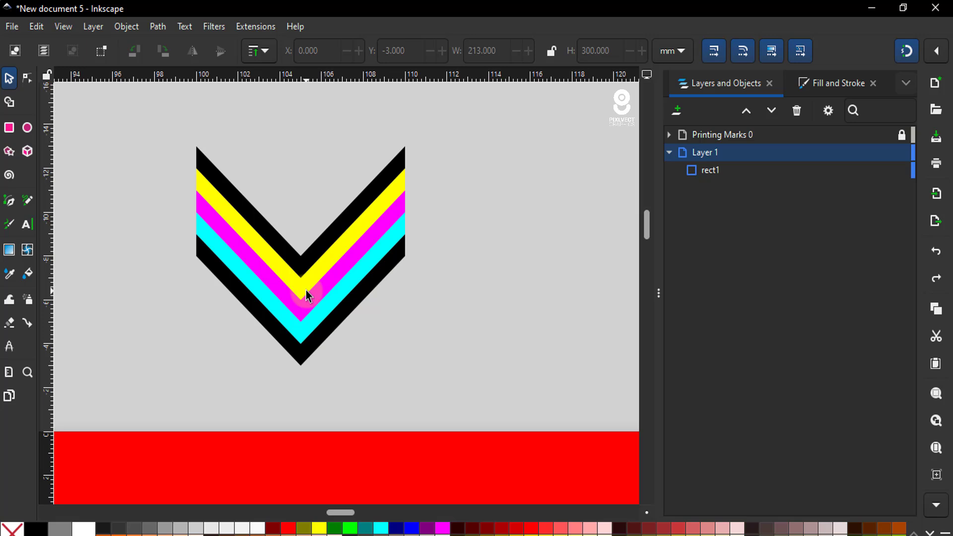
{"action": "scroll", "coordinate": [377, 199], "scroll_direction": "down", "scroll_amount": 2}
{"action": "scroll", "coordinate": [322, 298], "scroll_direction": "down", "scroll_amount": 3}
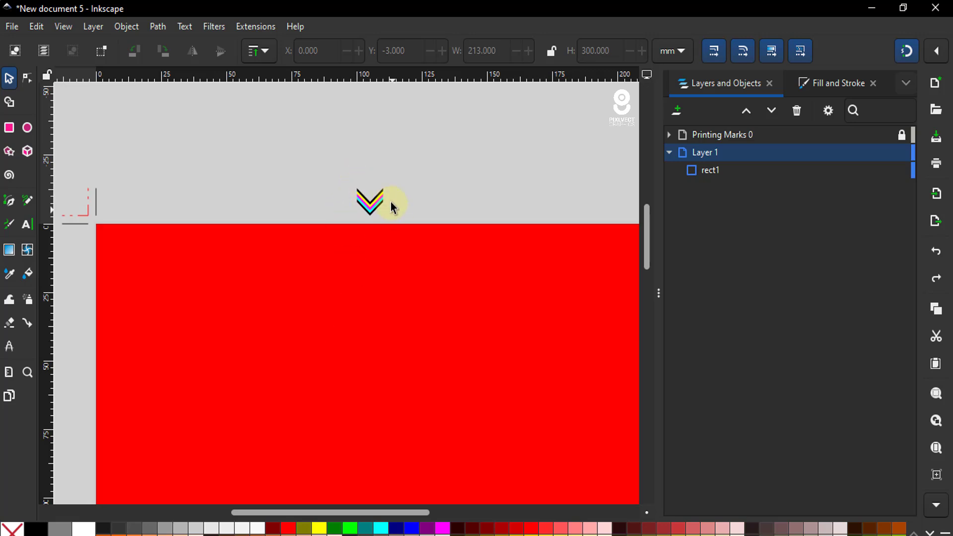
{"action": "scroll", "coordinate": [390, 204], "scroll_direction": "up", "scroll_amount": 5}
{"action": "scroll", "coordinate": [355, 243], "scroll_direction": "down", "scroll_amount": 2}
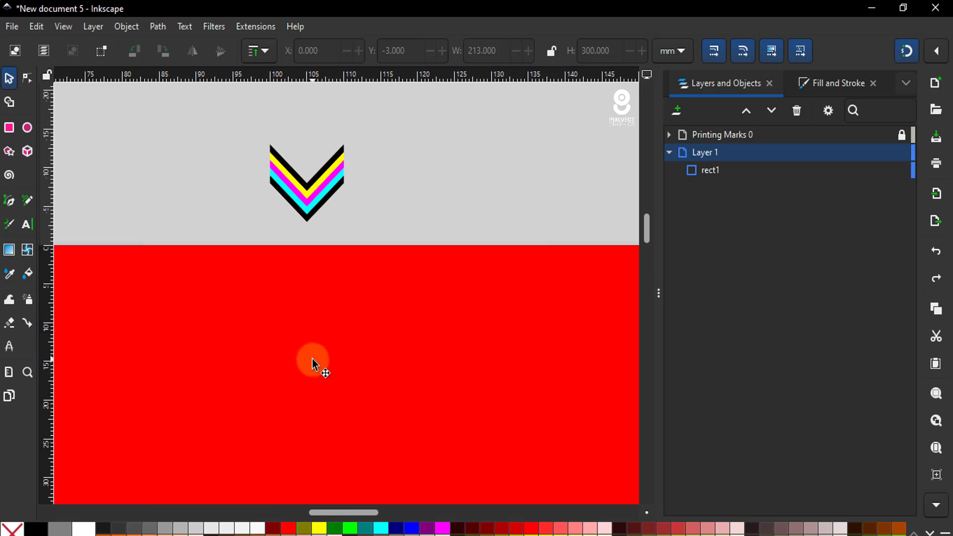
{"action": "scroll", "coordinate": [311, 227], "scroll_direction": "down", "scroll_amount": 2}
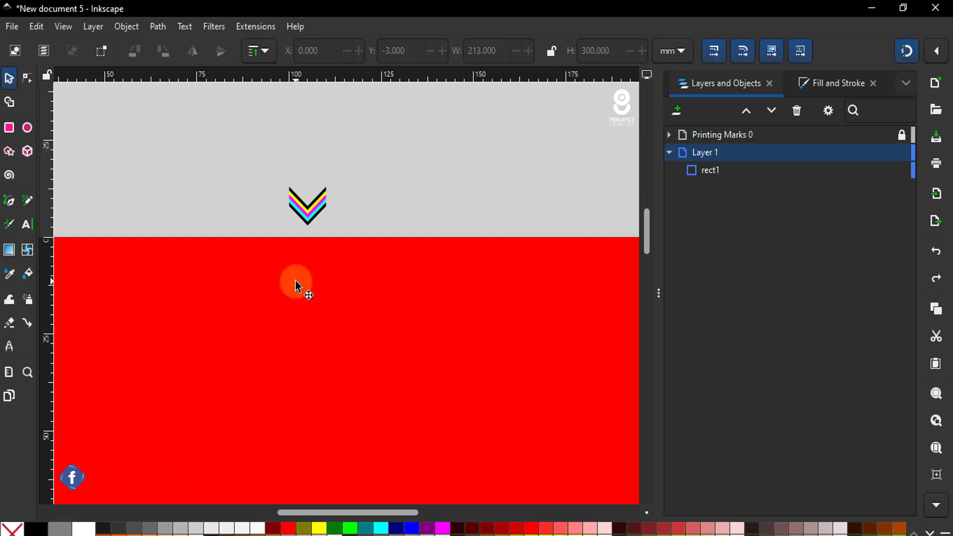
{"action": "scroll", "coordinate": [312, 232], "scroll_direction": "up", "scroll_amount": 2, "text": "ctrl"}
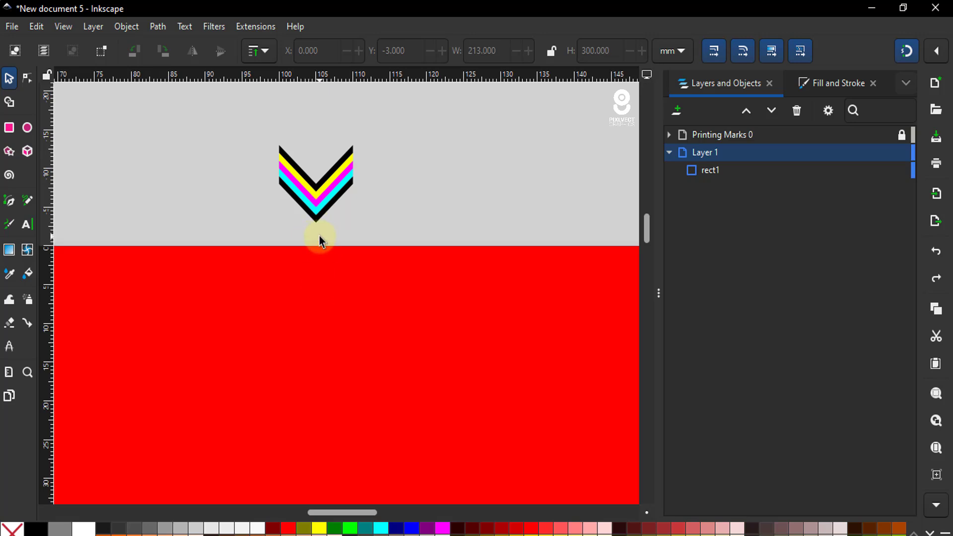
{"action": "scroll", "coordinate": [319, 242], "scroll_direction": "down", "scroll_amount": 2, "text": "ctrl"}
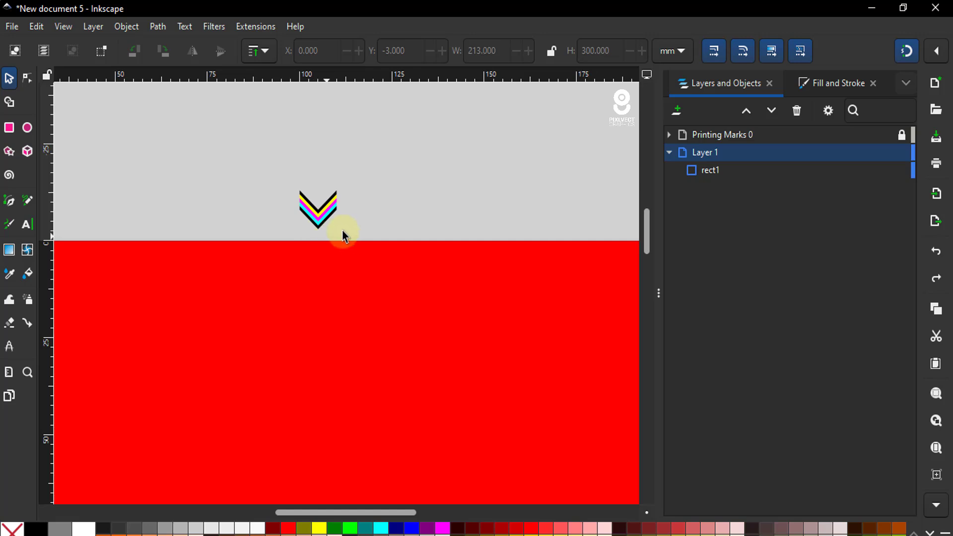
{"action": "scroll", "coordinate": [322, 203], "scroll_direction": "down", "scroll_amount": 3, "text": "ctrl"}
{"action": "scroll", "coordinate": [322, 196], "scroll_direction": "down", "scroll_amount": 1, "text": "ctrl"}
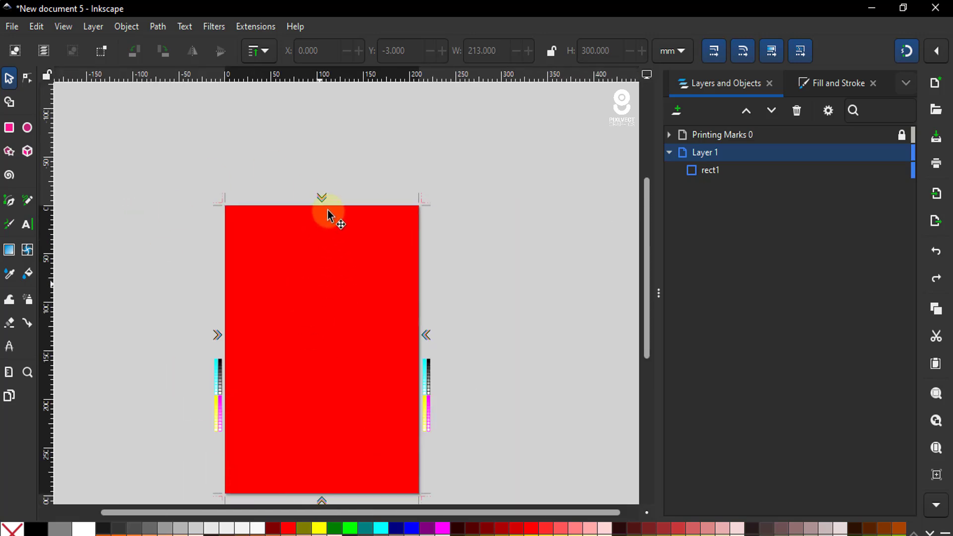
{"action": "scroll", "coordinate": [319, 206], "scroll_direction": "up", "scroll_amount": 1, "text": "ctrl"}
{"action": "scroll", "coordinate": [318, 206], "scroll_direction": "up", "scroll_amount": 5, "text": "ctrl"}
{"action": "scroll", "coordinate": [336, 317], "scroll_direction": "down", "scroll_amount": 1, "text": "ctrl"}
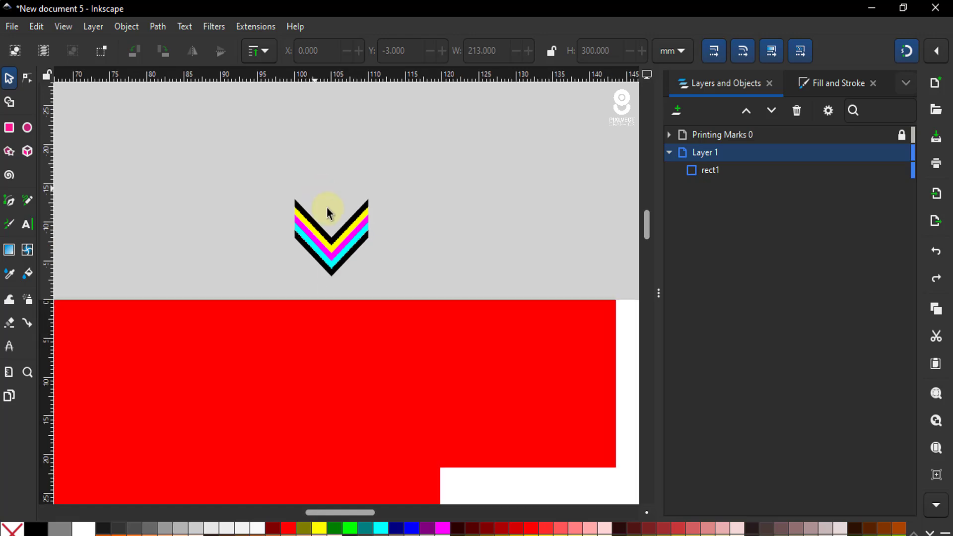
{"action": "scroll", "coordinate": [327, 211], "scroll_direction": "down", "scroll_amount": 1, "text": "ctrl"}
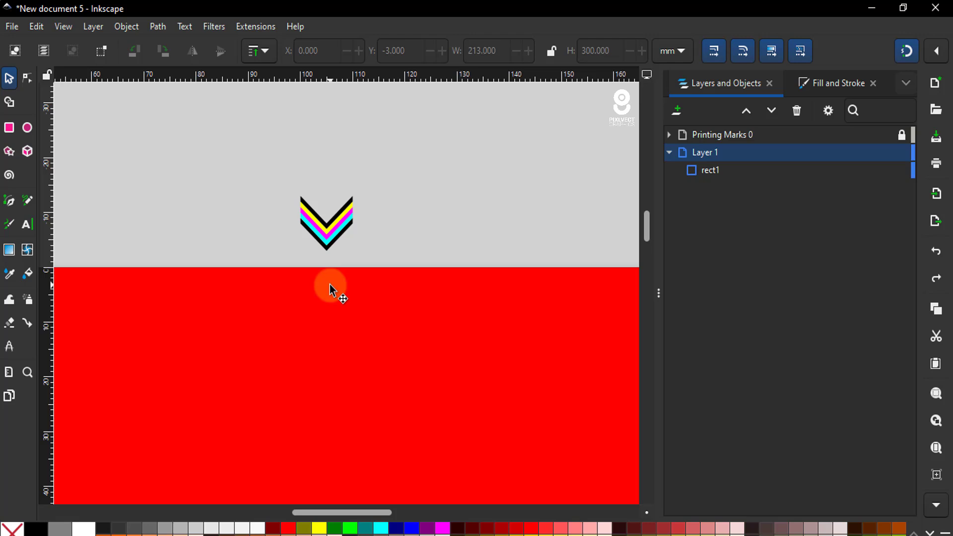
{"action": "scroll", "coordinate": [326, 234], "scroll_direction": "up", "scroll_amount": 2}
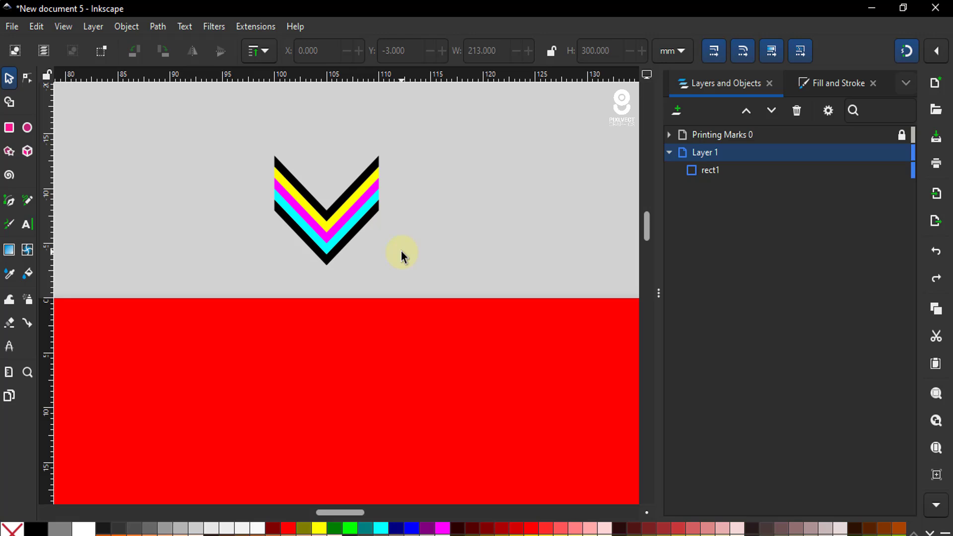
{"action": "scroll", "coordinate": [389, 197], "scroll_direction": "down", "scroll_amount": 3}
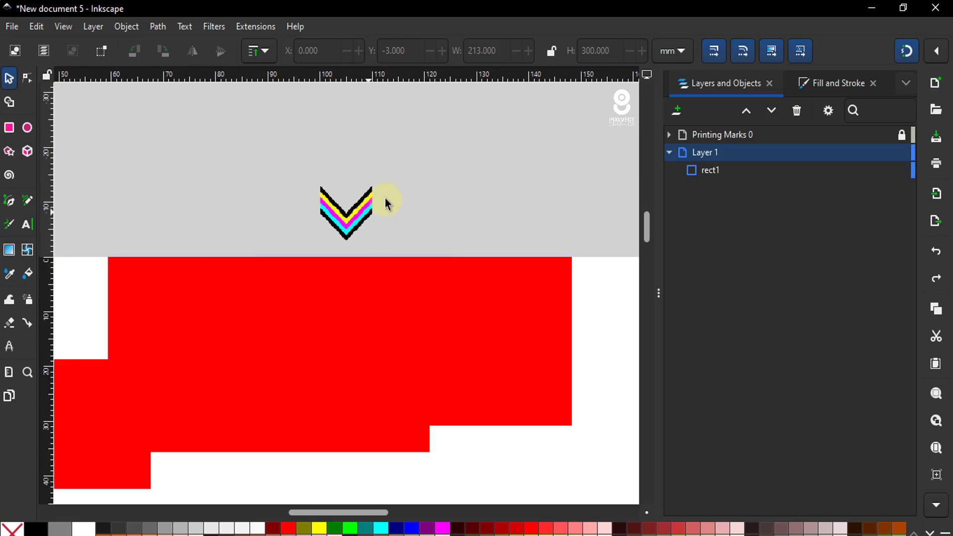
{"action": "scroll", "coordinate": [398, 189], "scroll_direction": "down", "scroll_amount": 3}
{"action": "scroll", "coordinate": [392, 196], "scroll_direction": "down", "scroll_amount": 3}
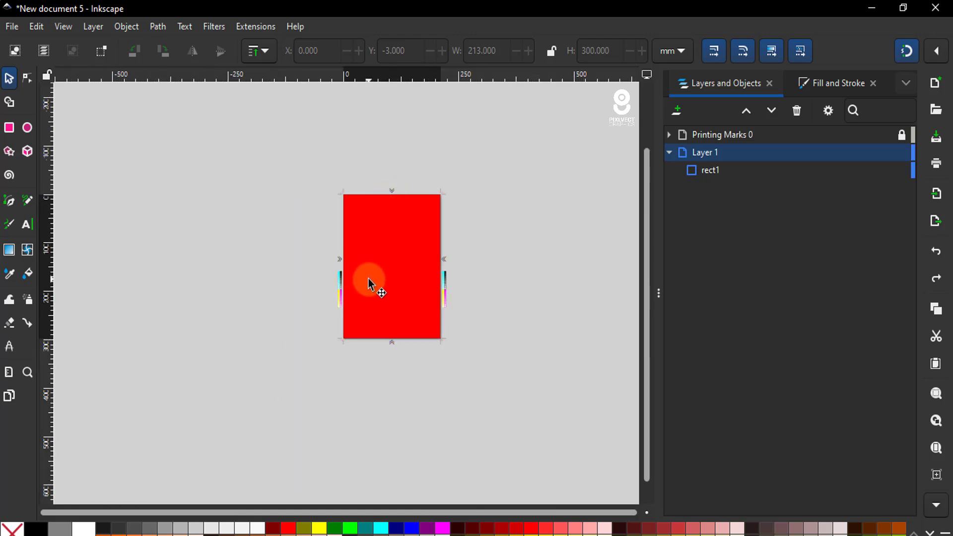
{"action": "scroll", "coordinate": [369, 277], "scroll_direction": "up", "scroll_amount": 4}
{"action": "scroll", "coordinate": [360, 278], "scroll_direction": "up", "scroll_amount": 2}
{"action": "scroll", "coordinate": [221, 335], "scroll_direction": "down", "scroll_amount": 2}
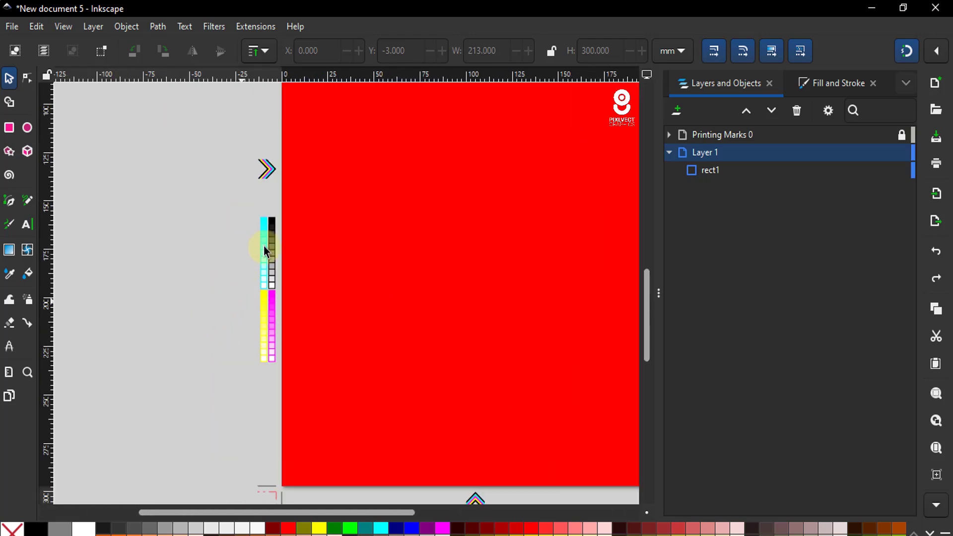
{"action": "scroll", "coordinate": [239, 360], "scroll_direction": "down", "scroll_amount": 1}
{"action": "scroll", "coordinate": [239, 367], "scroll_direction": "down", "scroll_amount": 1}
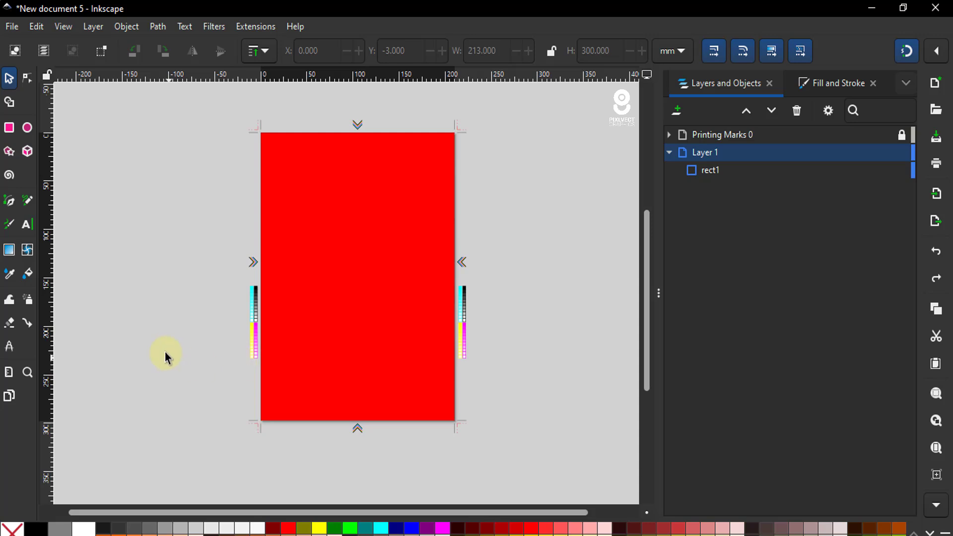
{"action": "scroll", "coordinate": [174, 347], "scroll_direction": "down", "scroll_amount": 1}
{"action": "scroll", "coordinate": [326, 268], "scroll_direction": "up", "scroll_amount": 2}
{"action": "scroll", "coordinate": [325, 268], "scroll_direction": "down", "scroll_amount": 1}
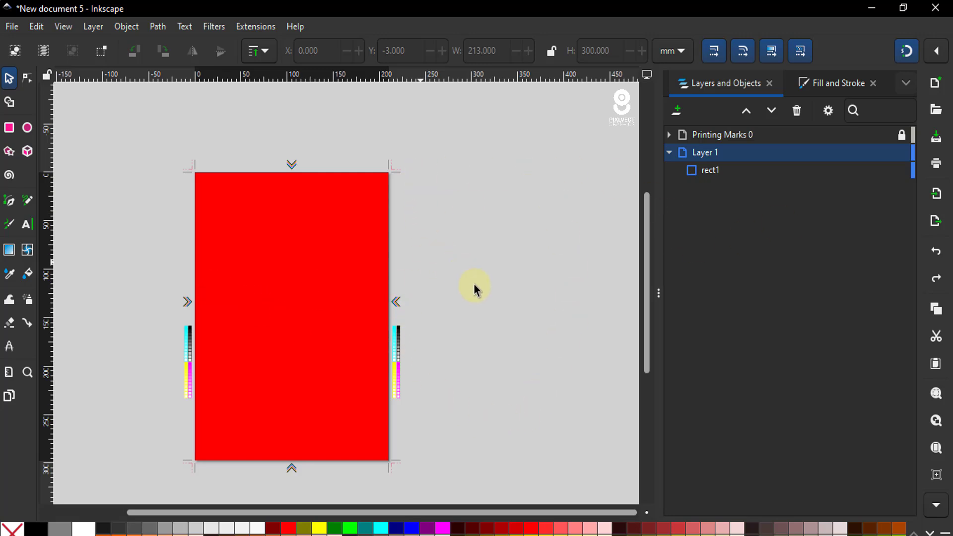
{"action": "scroll", "coordinate": [332, 248], "scroll_direction": "down", "scroll_amount": 1}
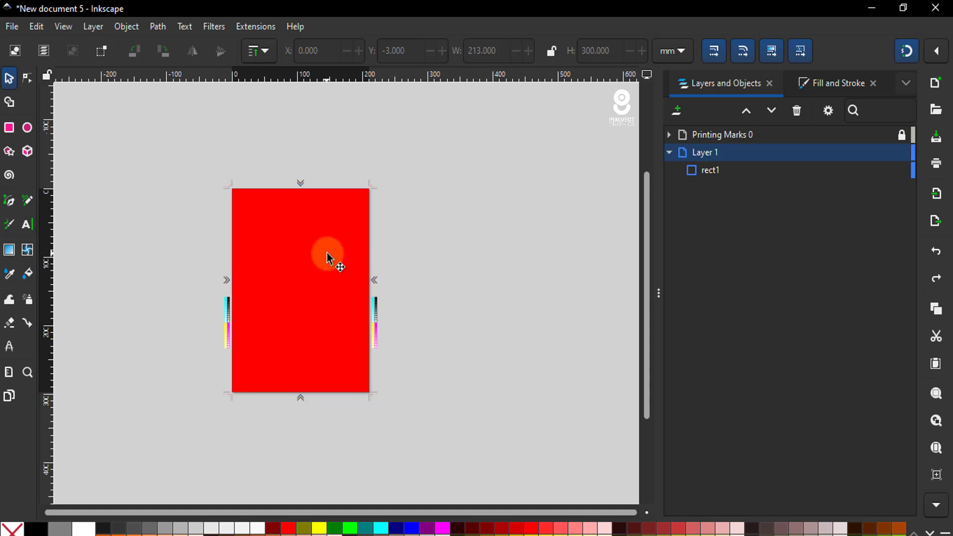
{"action": "scroll", "coordinate": [328, 266], "scroll_direction": "up", "scroll_amount": 1}
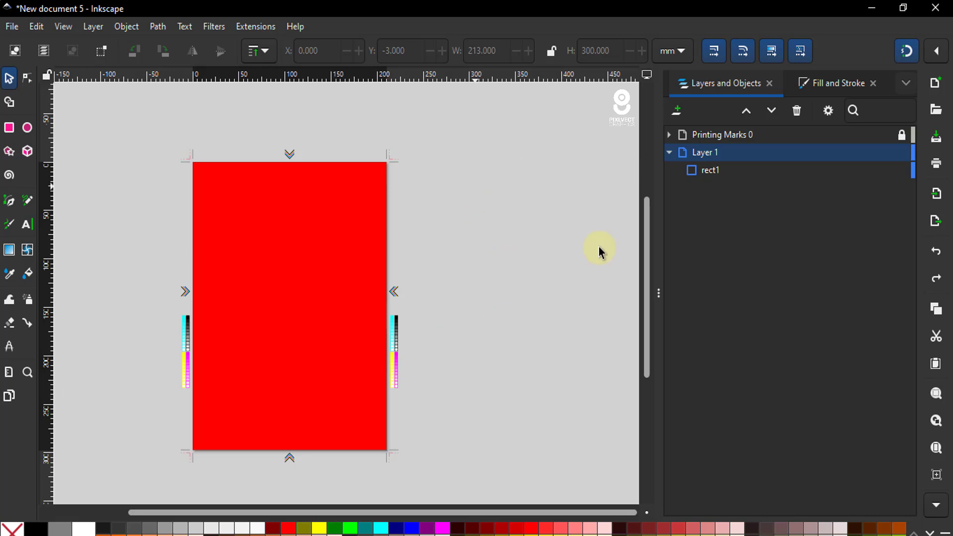
{"action": "scroll", "coordinate": [240, 261], "scroll_direction": "down", "scroll_amount": 1, "text": "ctrl"}
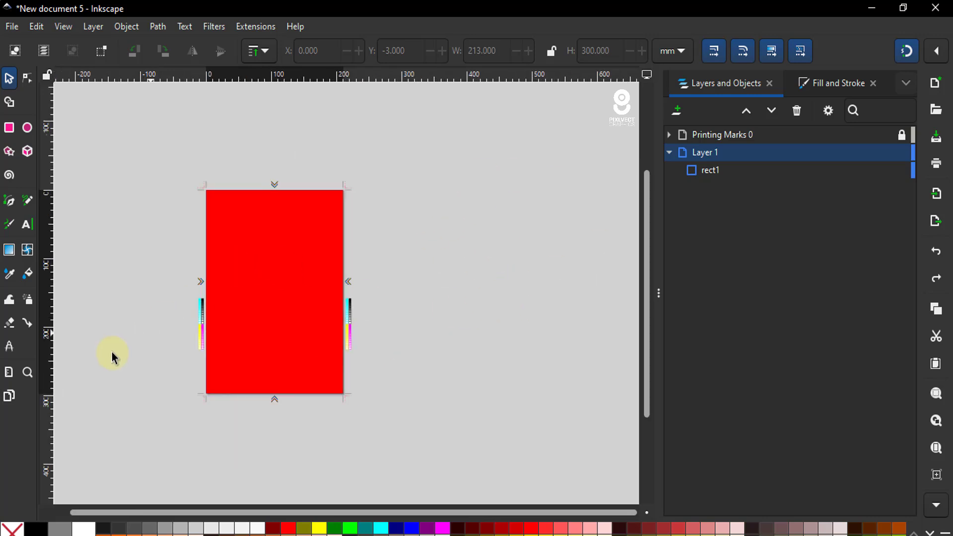
- Add a second A4 page to the right of the red page, then return to the selector
{"action": "left_click", "coordinate": [9, 395]}
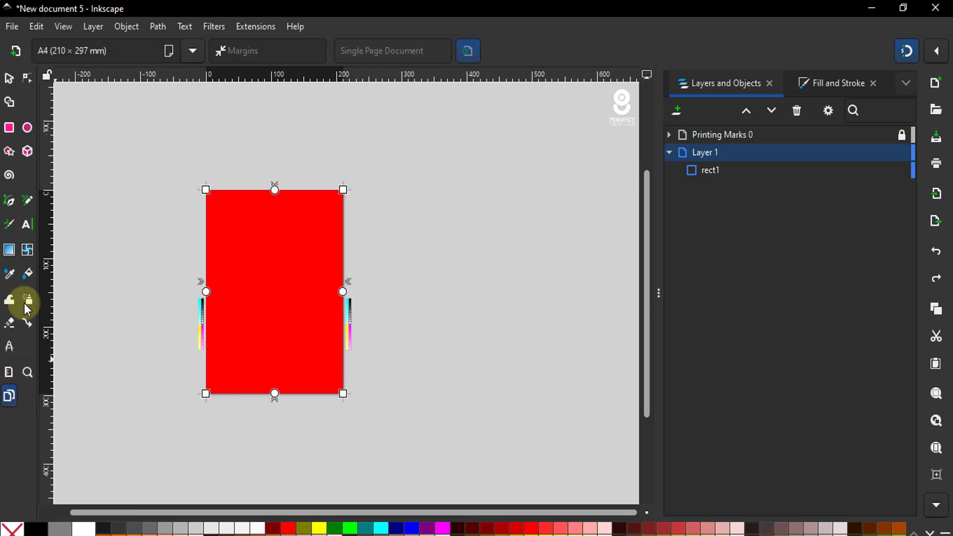
{"action": "left_click", "coordinate": [15, 52]}
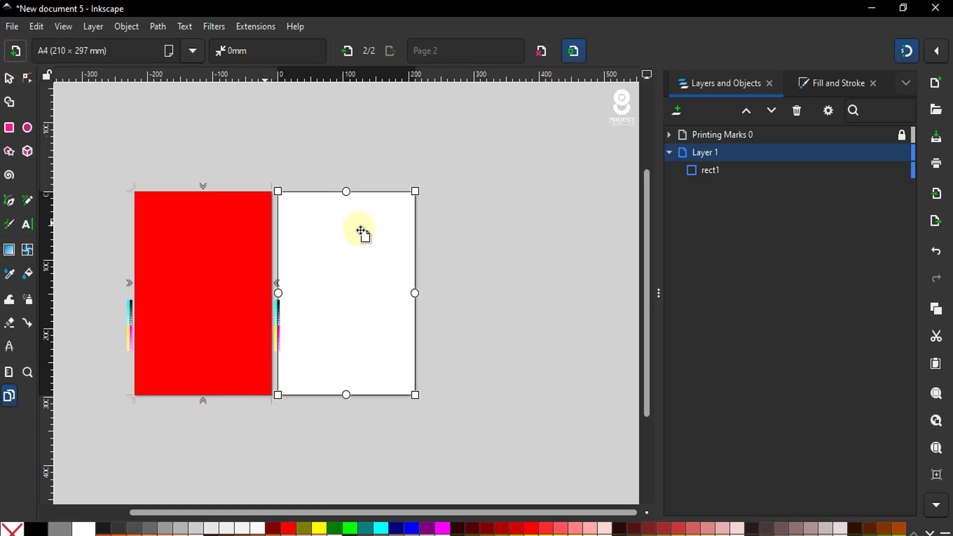
{"action": "scroll", "coordinate": [278, 294], "scroll_direction": "up", "scroll_amount": 2, "text": "ctrl"}
{"action": "scroll", "coordinate": [278, 294], "scroll_direction": "up", "scroll_amount": 2, "text": "ctrl"}
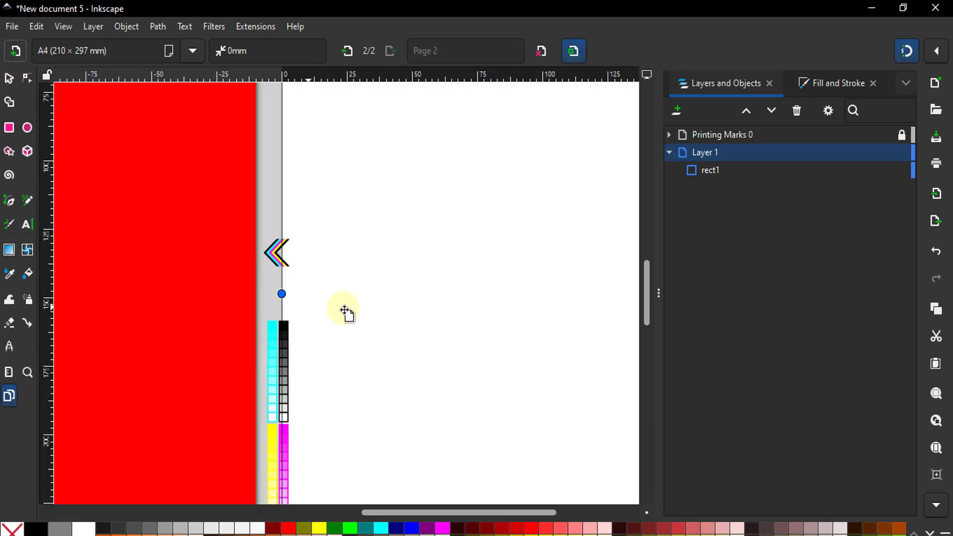
{"action": "left_click_drag", "start_coordinate": [360, 296], "coordinate": [392, 296]}
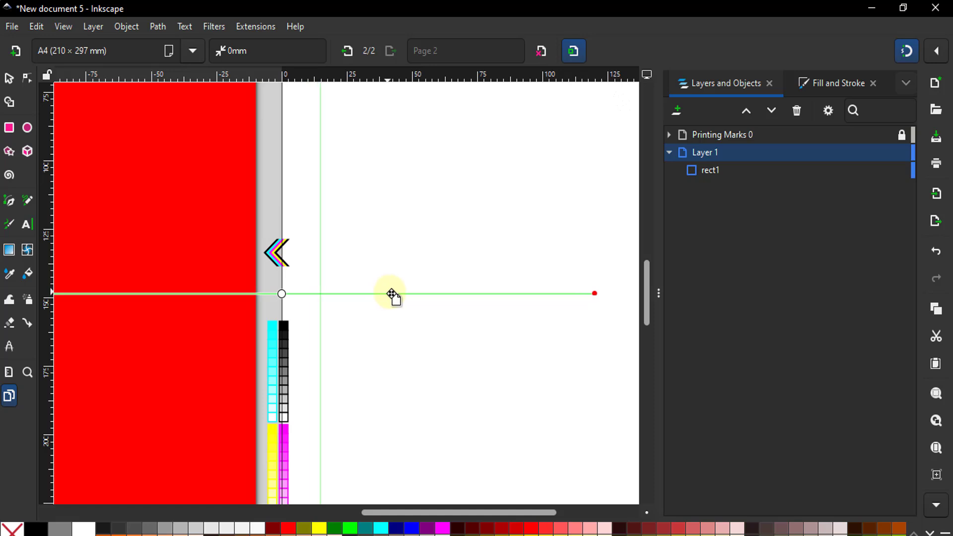
{"action": "scroll", "coordinate": [323, 296], "scroll_direction": "down", "scroll_amount": 4, "text": "ctrl"}
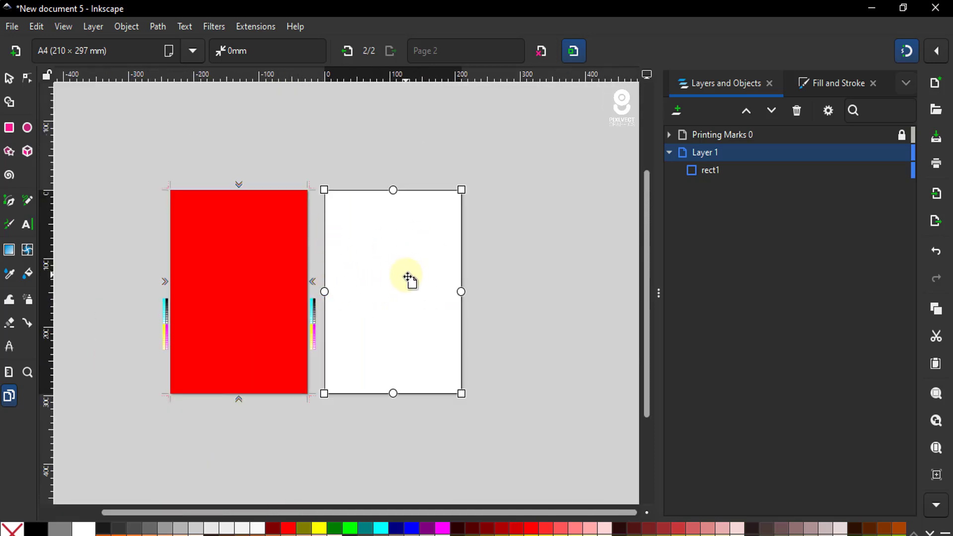
{"action": "left_click", "coordinate": [9, 78]}
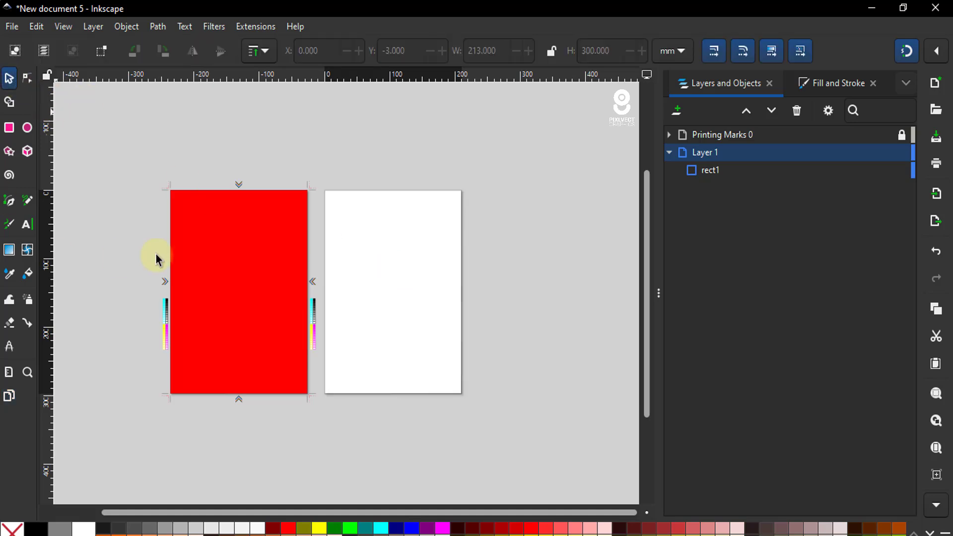
- Check rect1 is 210 × 297 mm, unlock the Printing Marks layer, and deselect
{"action": "left_click_drag", "start_coordinate": [114, 139], "coordinate": [325, 423]}
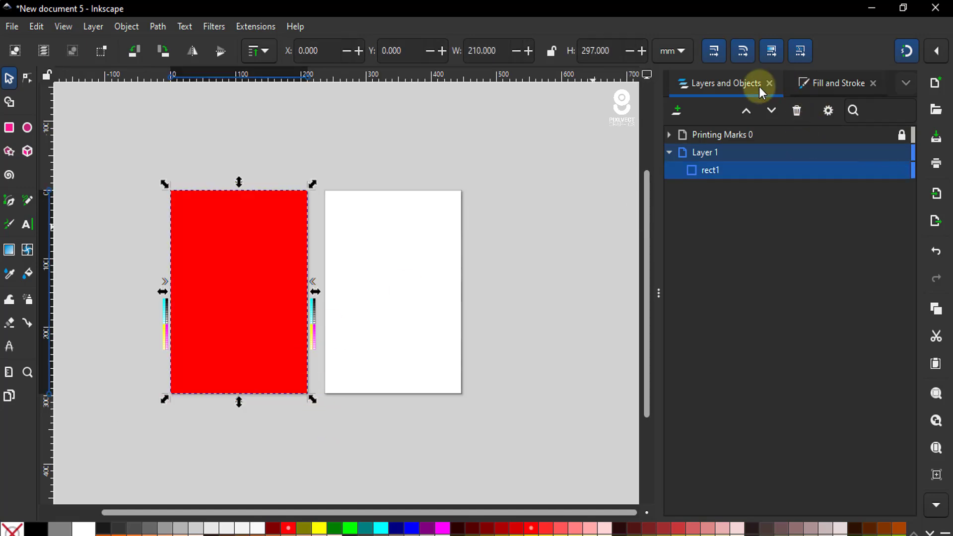
{"action": "left_click", "coordinate": [742, 95]}
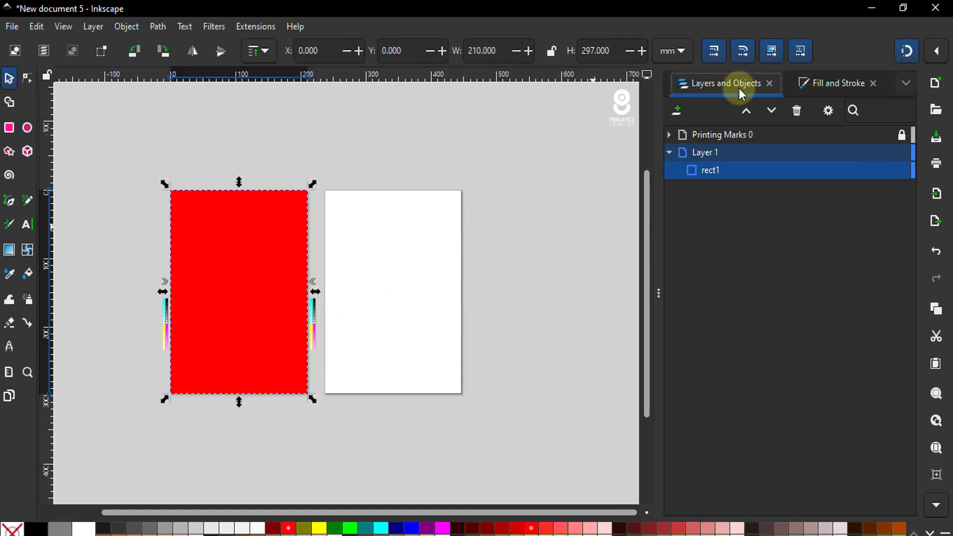
{"action": "left_click", "coordinate": [904, 134]}
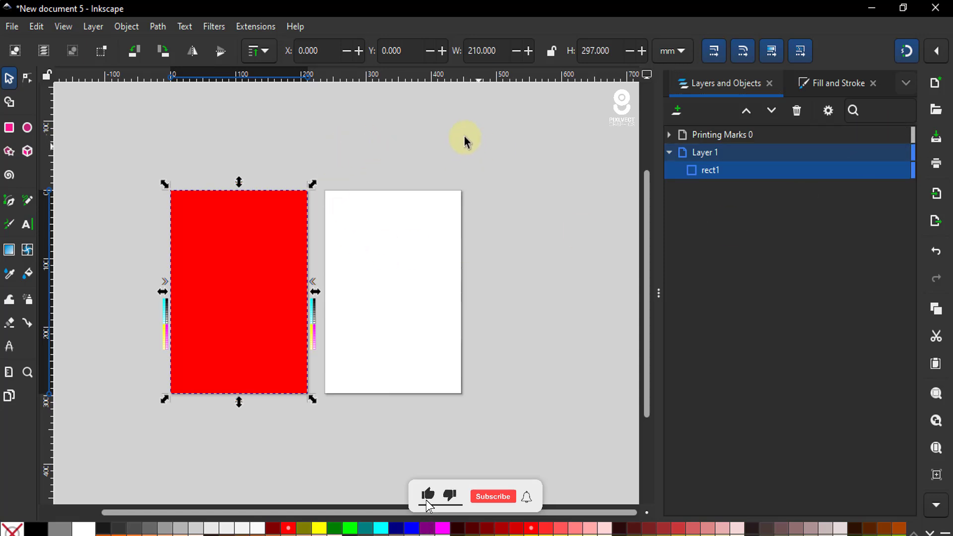
{"action": "left_click", "coordinate": [115, 154]}
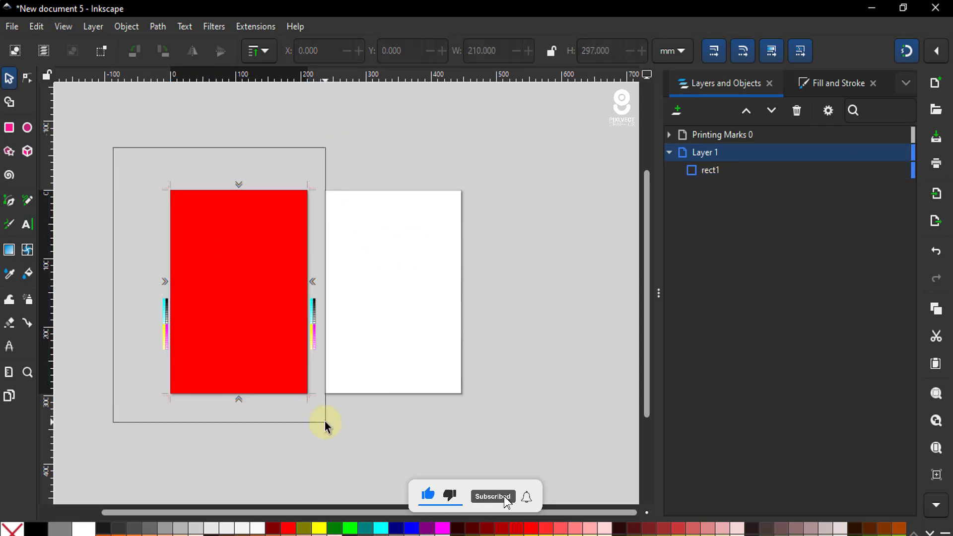
- Duplicate the red rectangle with its printing marks and move the copy to page 2 at X 223.381, Y -13
{"action": "left_click_drag", "start_coordinate": [307, 379], "coordinate": [322, 418]}
{"action": "right_click", "coordinate": [242, 221]}
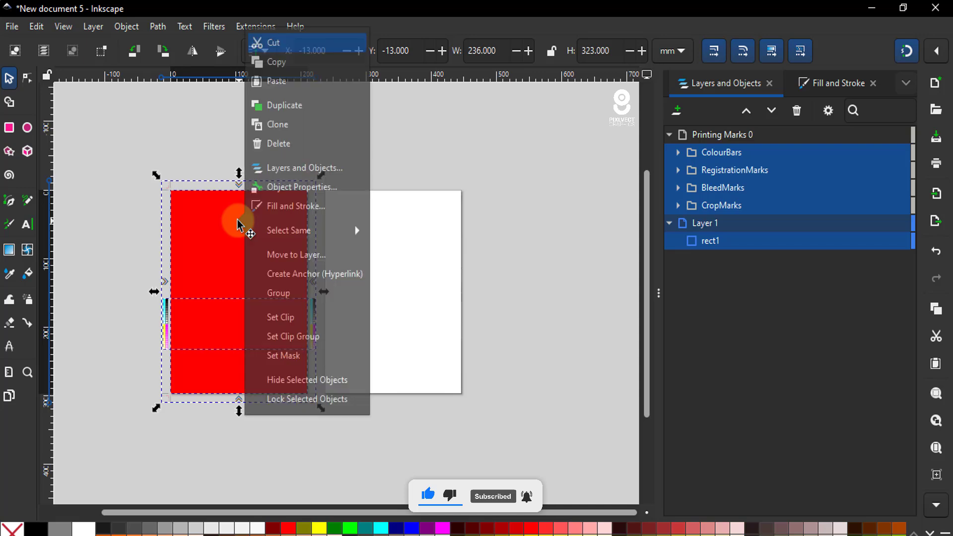
{"action": "left_click", "coordinate": [308, 108]}
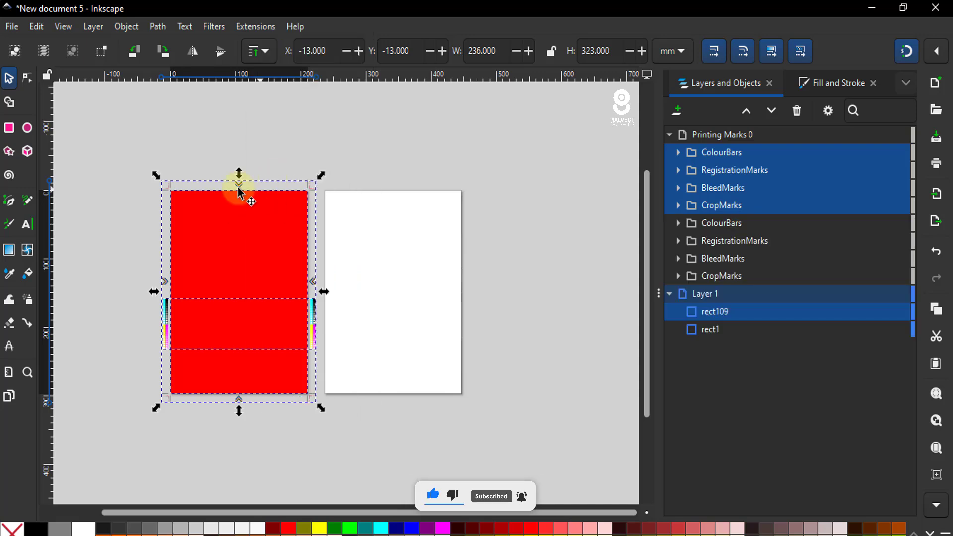
{"action": "scroll", "coordinate": [404, 180], "scroll_direction": "up", "scroll_amount": 2}
{"action": "scroll", "coordinate": [405, 217], "scroll_direction": "up", "scroll_amount": 1}
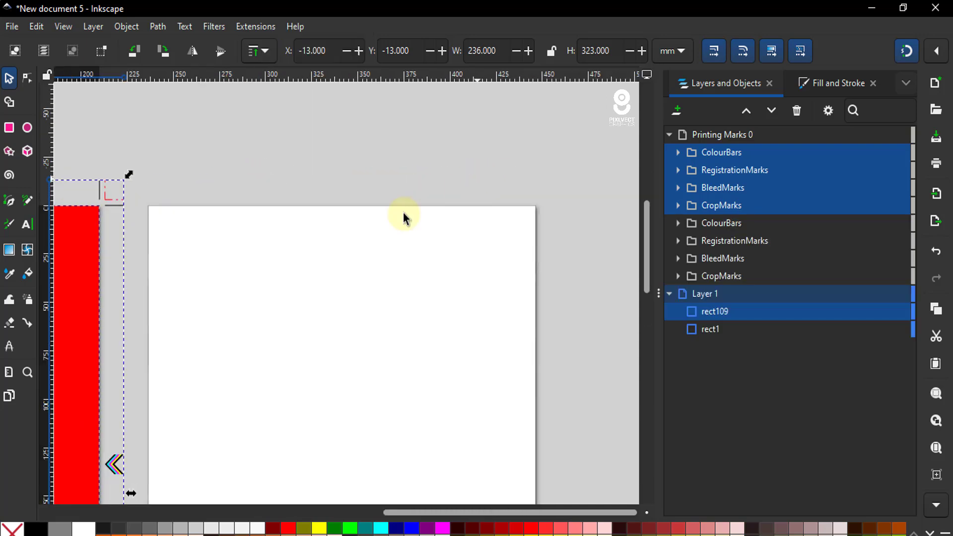
{"action": "mouse_move", "coordinate": [104, 220]}
{"action": "left_mouse_down"}
{"action": "mouse_move", "coordinate": [511, 255]}
{"action": "mouse_move", "coordinate": [536, 253]}
{"action": "mouse_move", "coordinate": [538, 239]}
{"action": "left_mouse_up"}
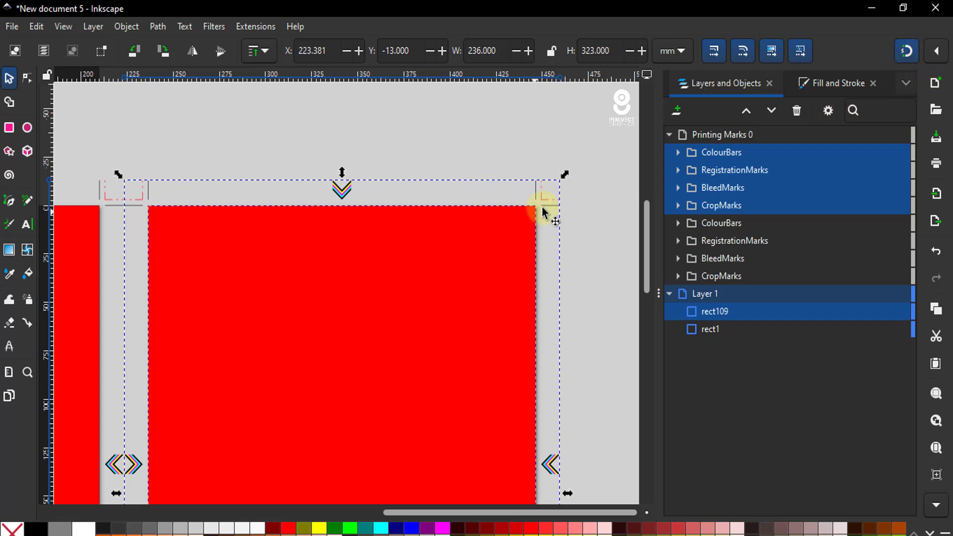
{"action": "scroll", "coordinate": [397, 159], "scroll_direction": "down", "scroll_amount": 4, "text": "ctrl"}
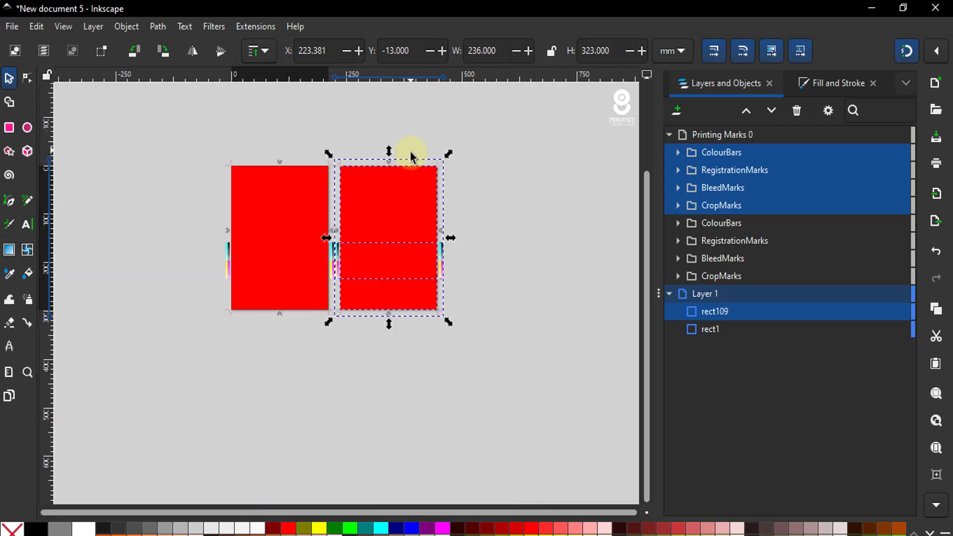
- Clear the selection, fit the drawing in view, and bring up Fill and Stroke
{"action": "left_click", "coordinate": [385, 119]}
{"action": "key", "text": "ctrl+shift+f"}
{"action": "key", "text": "4"}
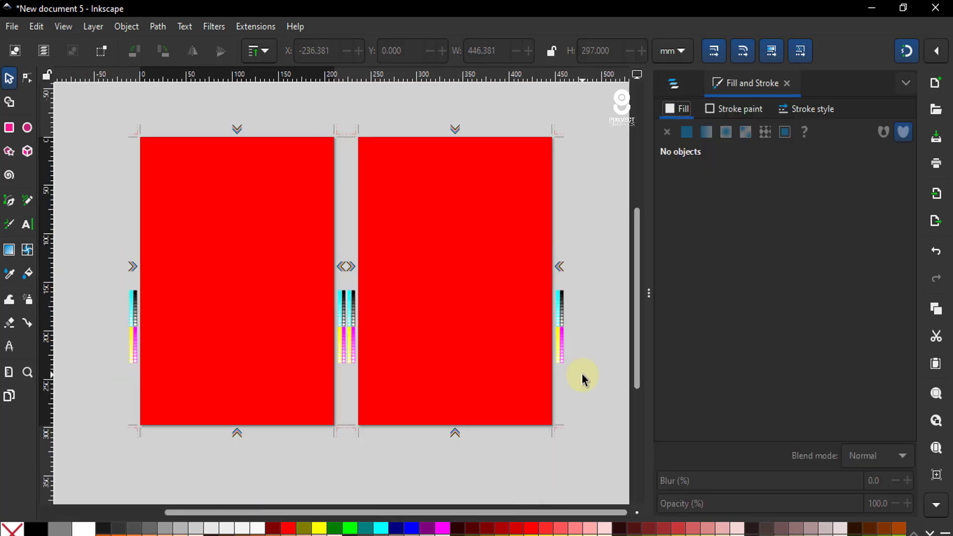
{"action": "scroll", "coordinate": [140, 125], "scroll_direction": "up", "scroll_amount": 1, "text": "ctrl"}
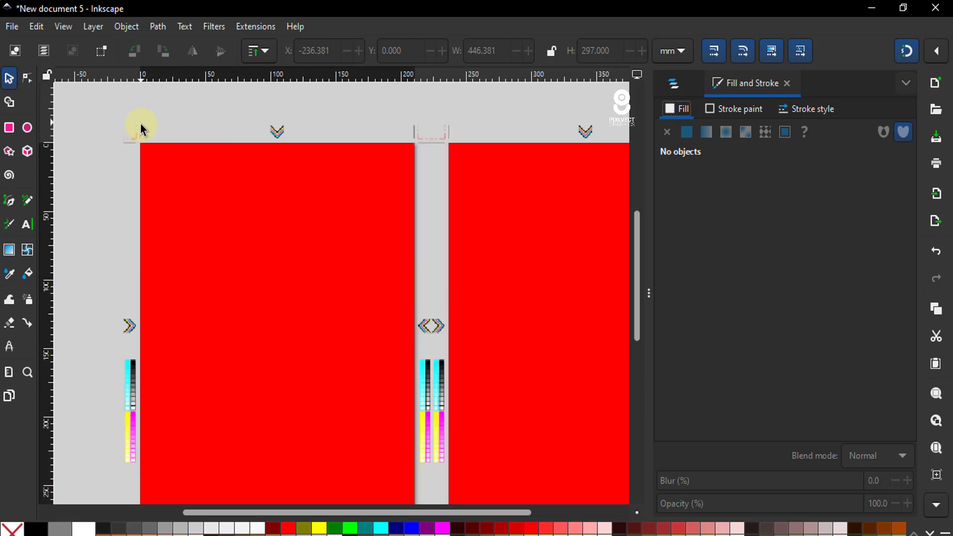
{"action": "scroll", "coordinate": [140, 128], "scroll_direction": "up", "scroll_amount": 1, "text": "ctrl"}
{"action": "scroll", "coordinate": [132, 149], "scroll_direction": "up", "scroll_amount": 5, "text": "ctrl"}
{"action": "scroll", "coordinate": [132, 149], "scroll_direction": "up", "scroll_amount": 2, "text": "ctrl"}
{"action": "scroll", "coordinate": [188, 207], "scroll_direction": "down", "scroll_amount": 2, "text": "ctrl"}
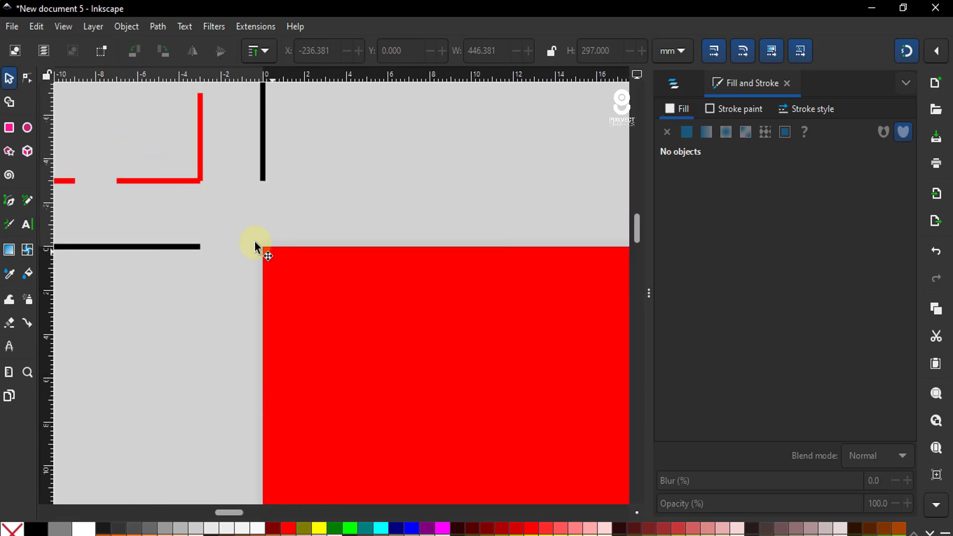
- Select the left red page, undo an accidental corner stretch, and add the right page to the selection
{"action": "left_click", "coordinate": [265, 252]}
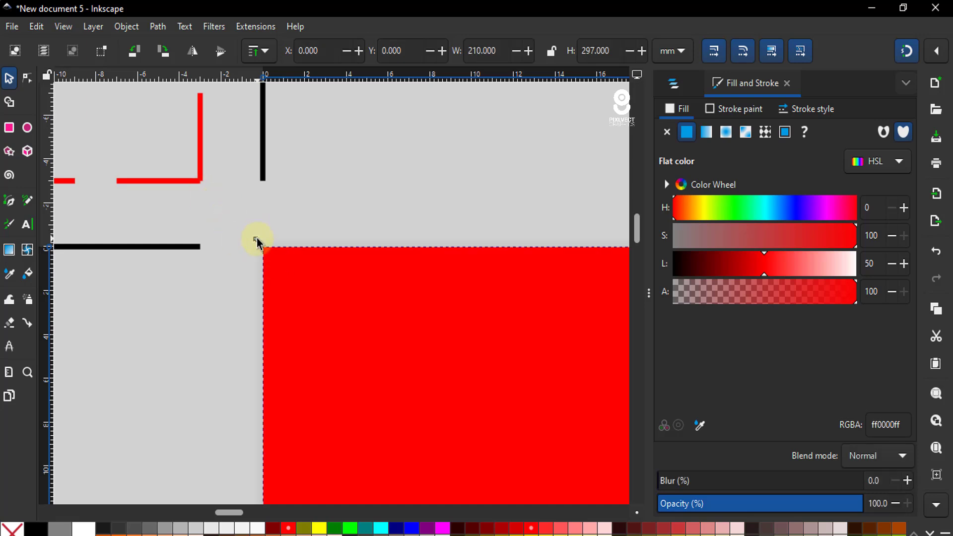
{"action": "left_click_drag", "start_coordinate": [257, 242], "coordinate": [198, 180]}
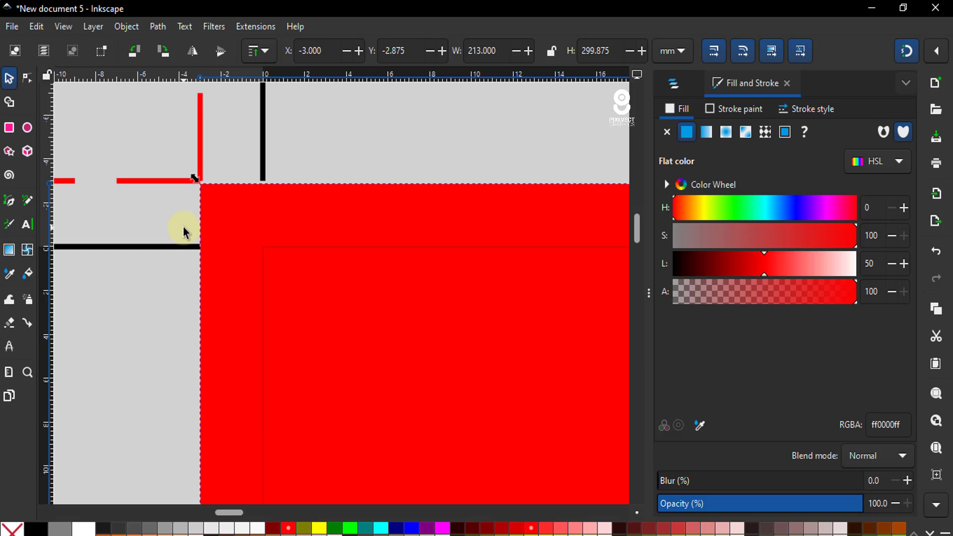
{"action": "key", "text": "ctrl+z"}
{"action": "key", "text": "ctrl+z"}
{"action": "scroll", "coordinate": [183, 185], "scroll_direction": "down", "scroll_amount": 1}
{"action": "scroll", "coordinate": [184, 184], "scroll_direction": "down", "scroll_amount": 1}
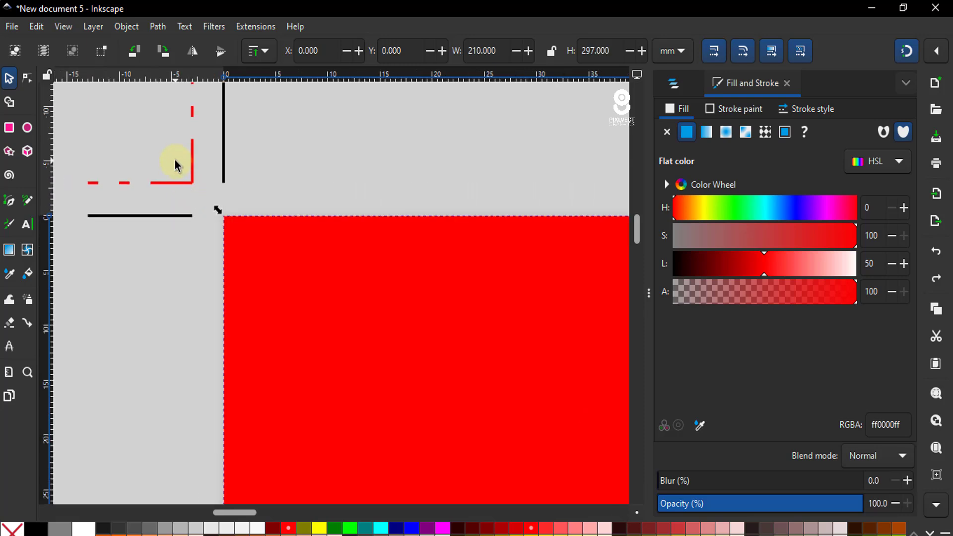
{"action": "scroll", "coordinate": [199, 167], "scroll_direction": "down", "scroll_amount": 4}
{"action": "scroll", "coordinate": [198, 168], "scroll_direction": "down", "scroll_amount": 2}
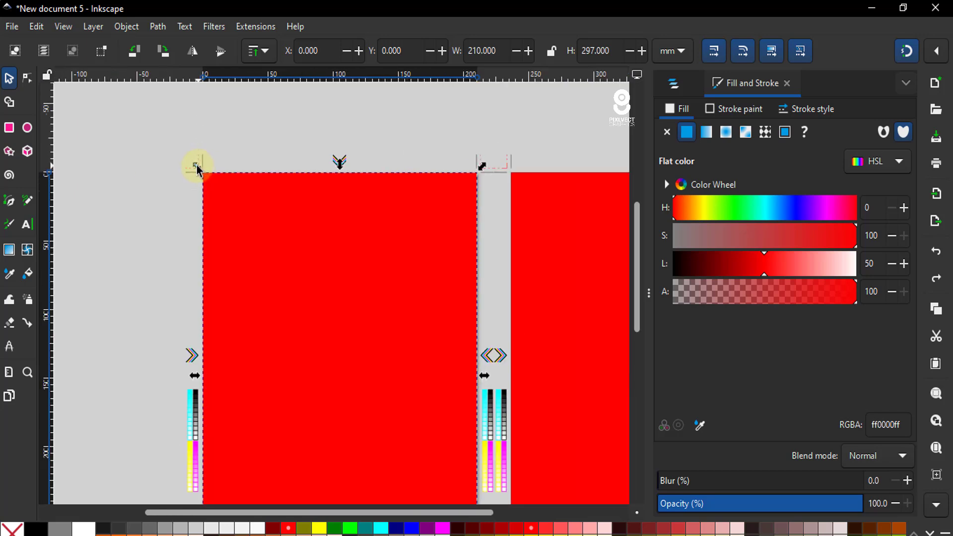
{"action": "scroll", "coordinate": [199, 167], "scroll_direction": "down", "scroll_amount": 2}
{"action": "left_click", "coordinate": [438, 214], "text": "shift"}
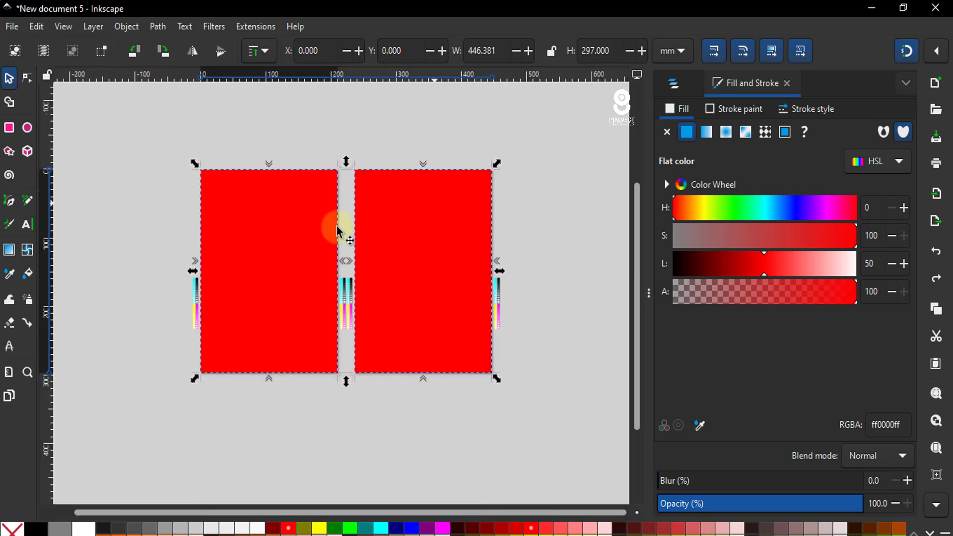
- Convert both red rectangles with Object to Path, then select only the left rectangle
{"action": "left_click", "coordinate": [158, 26]}
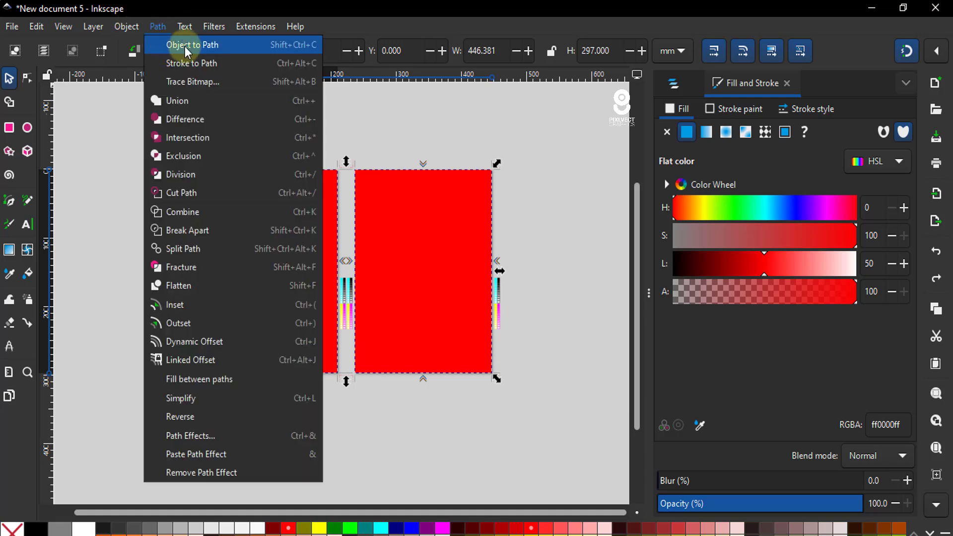
{"action": "left_click", "coordinate": [186, 47]}
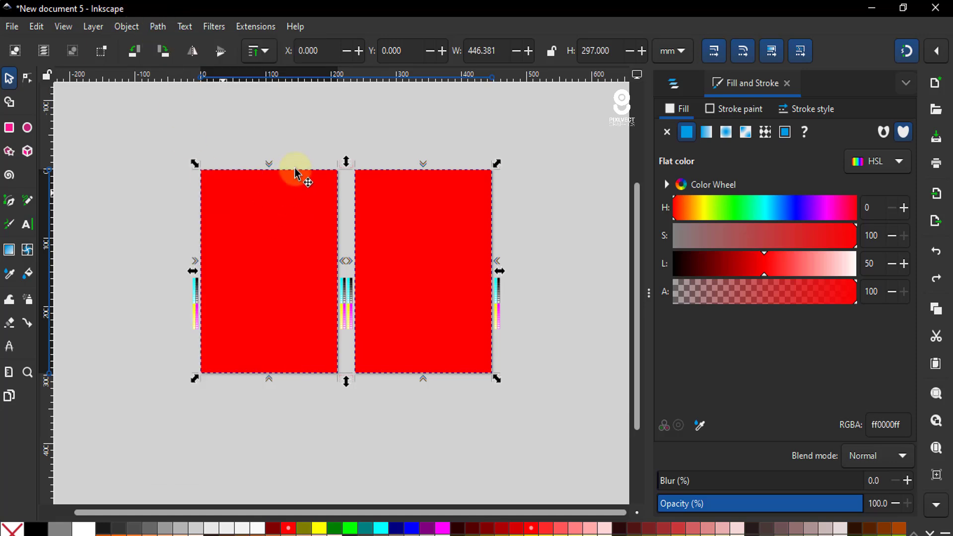
{"action": "left_click", "coordinate": [326, 154]}
{"action": "scroll", "coordinate": [347, 194], "scroll_direction": "up", "scroll_amount": 1}
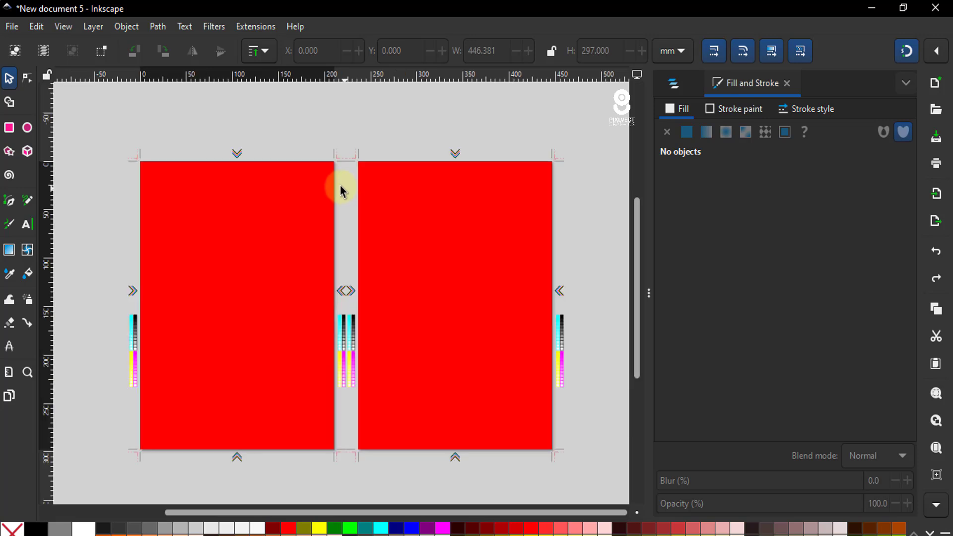
{"action": "left_click", "coordinate": [208, 251]}
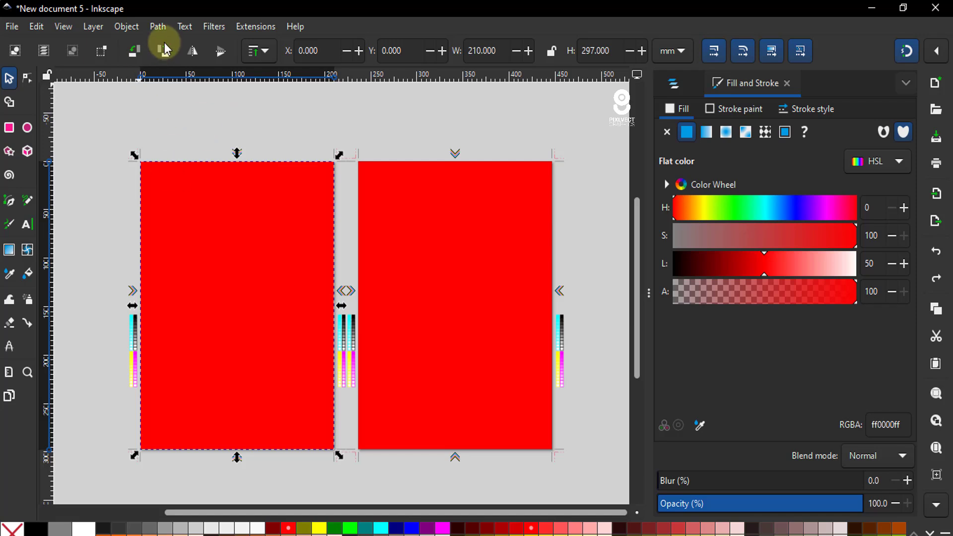
{"action": "left_click", "coordinate": [158, 26]}
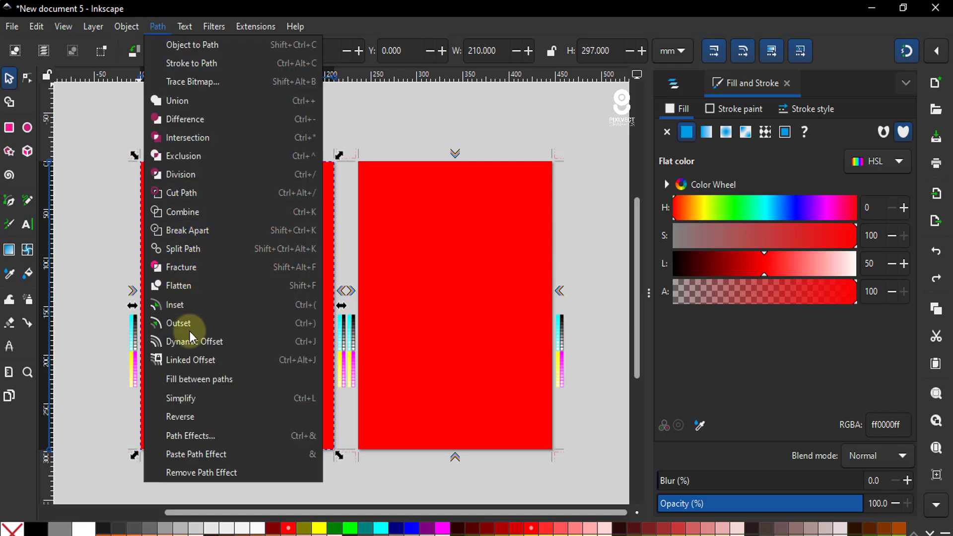
- Apply an Offset path effect to the left red rectangle, leaving its offset at 0
{"action": "left_click", "coordinate": [191, 436]}
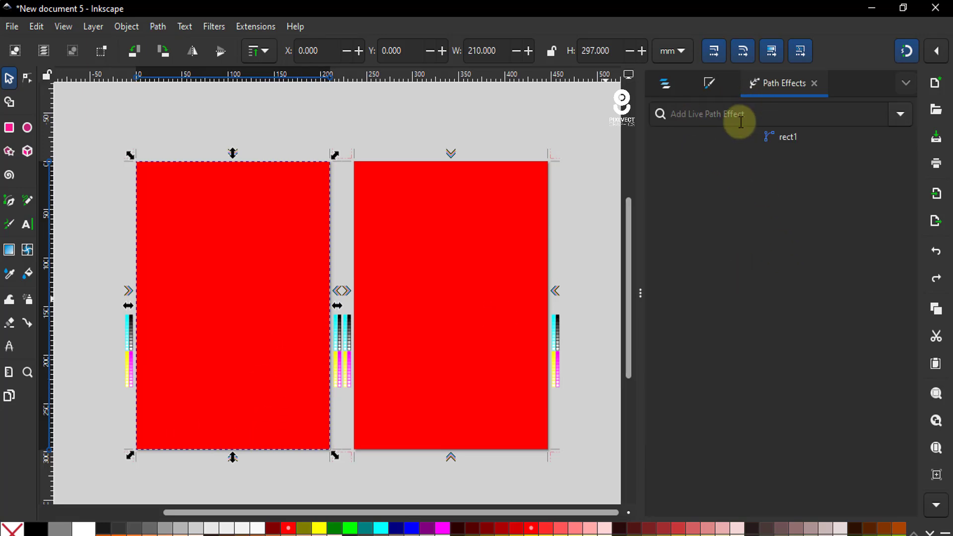
{"action": "left_click", "coordinate": [905, 113]}
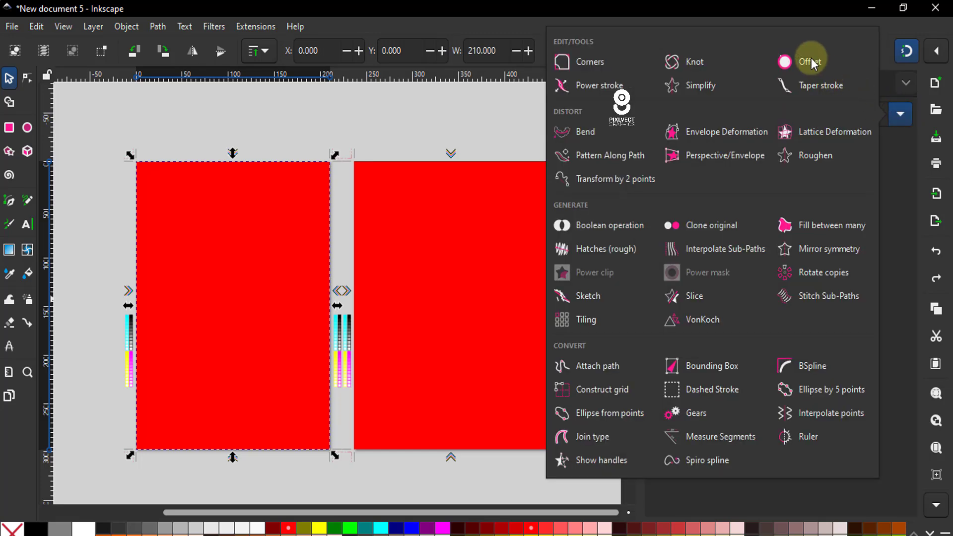
{"action": "left_click", "coordinate": [814, 63]}
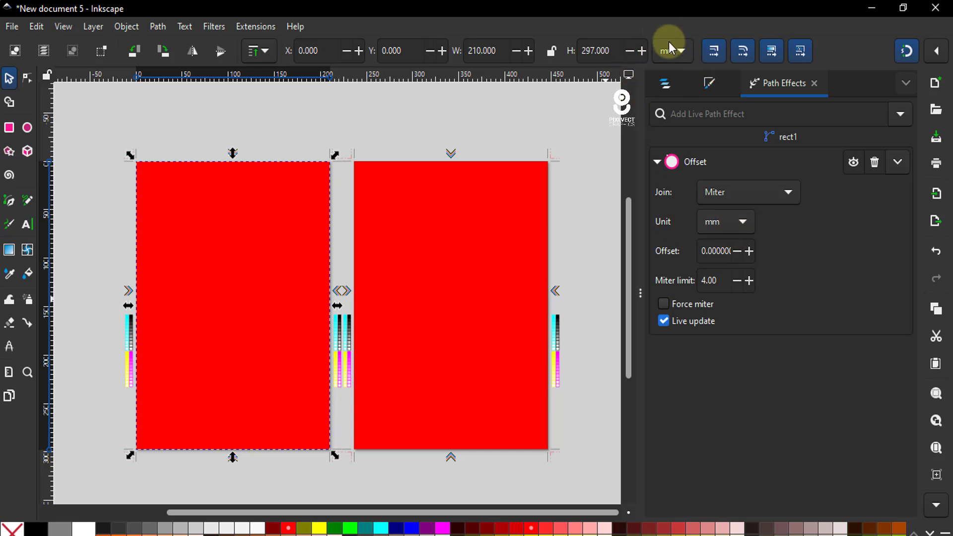
{"action": "left_click", "coordinate": [705, 252]}
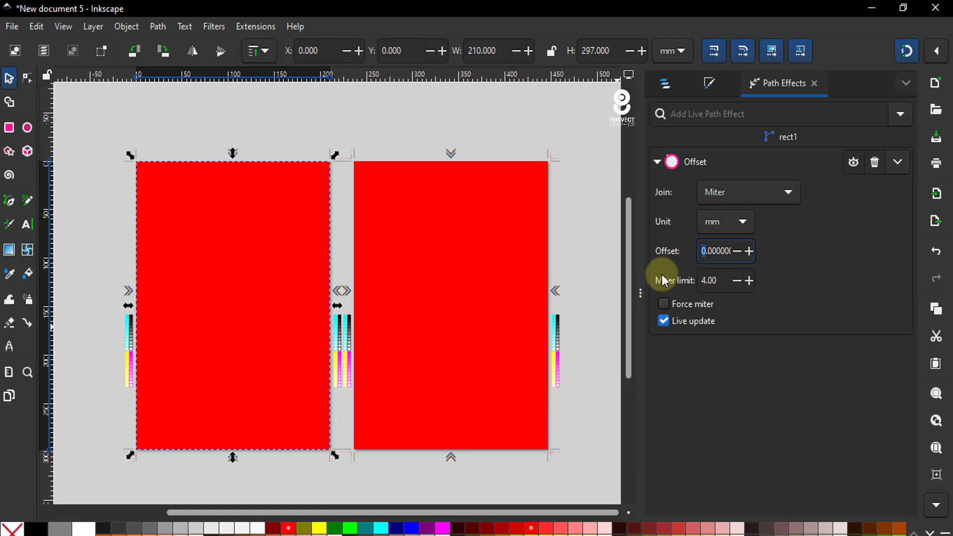
- Set the Offset effect to 3 mm, growing the rectangle to 216 × 303 mm at X -3, Y -3
{"action": "type", "text": "3"}
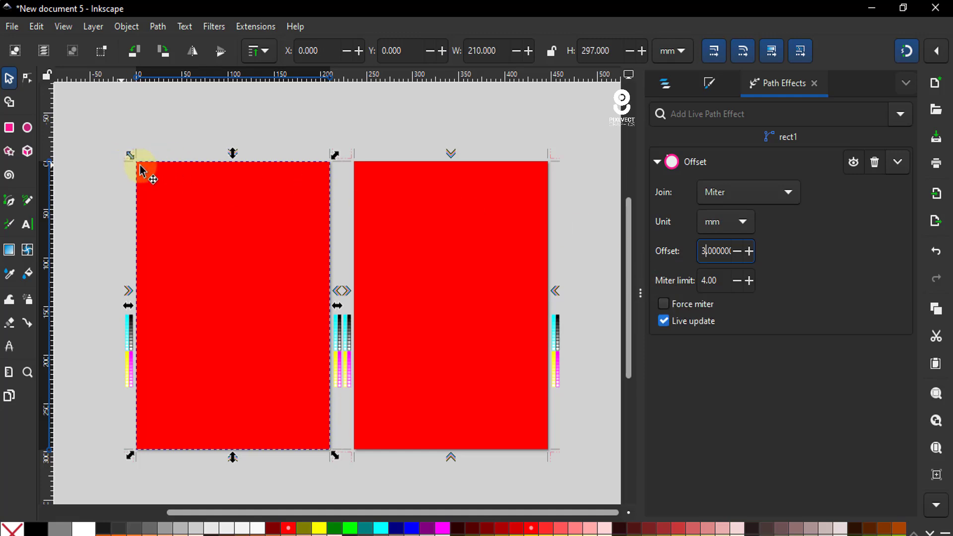
{"action": "scroll", "coordinate": [134, 164], "scroll_direction": "up", "scroll_amount": 2}
{"action": "scroll", "coordinate": [134, 164], "scroll_direction": "up", "scroll_amount": 2}
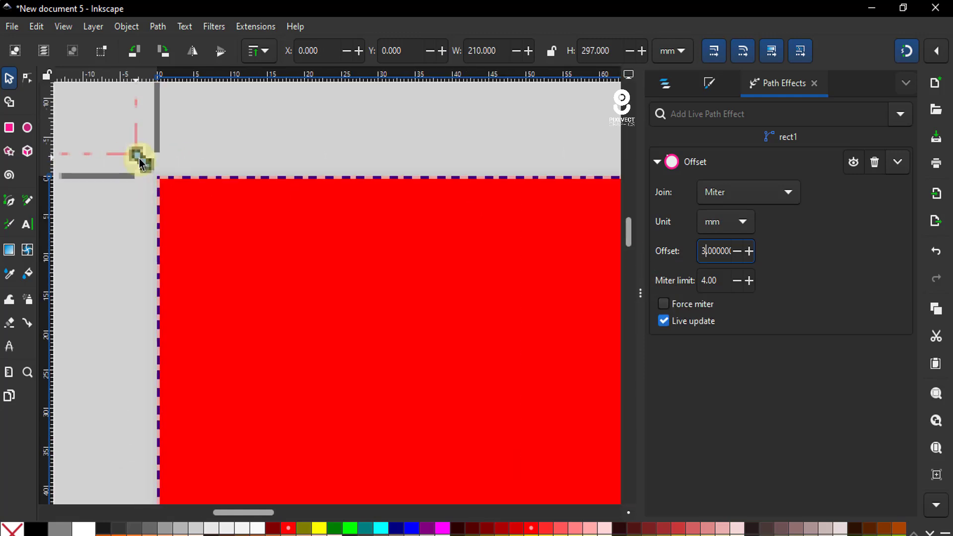
{"action": "scroll", "coordinate": [204, 170], "scroll_direction": "up", "scroll_amount": 4}
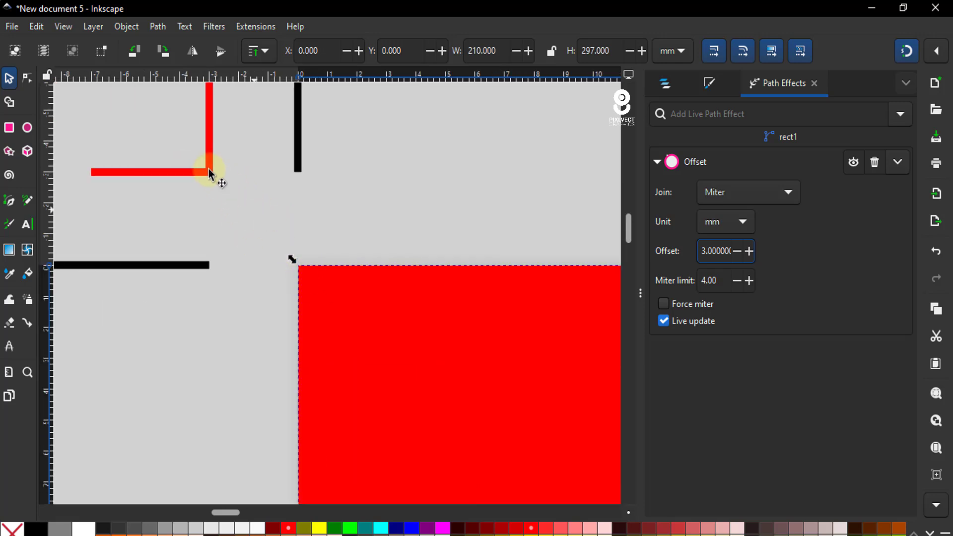
{"action": "left_click", "coordinate": [714, 281]}
{"action": "left_click", "coordinate": [433, 238]}
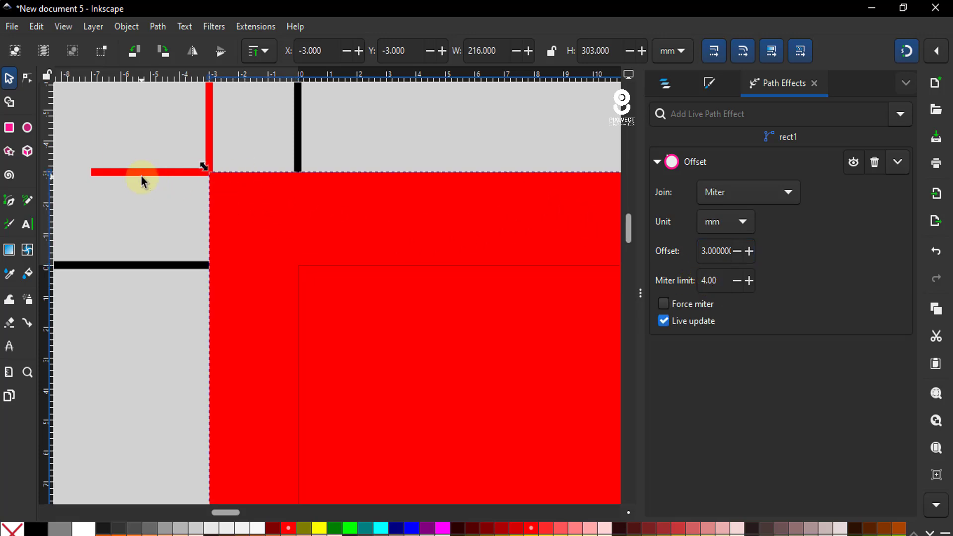
- Zoom in and out to inspect the enlarged rectangle covering the bleed
{"action": "scroll", "coordinate": [142, 183], "scroll_direction": "down", "scroll_amount": 3}
{"action": "scroll", "coordinate": [187, 181], "scroll_direction": "down", "scroll_amount": 2}
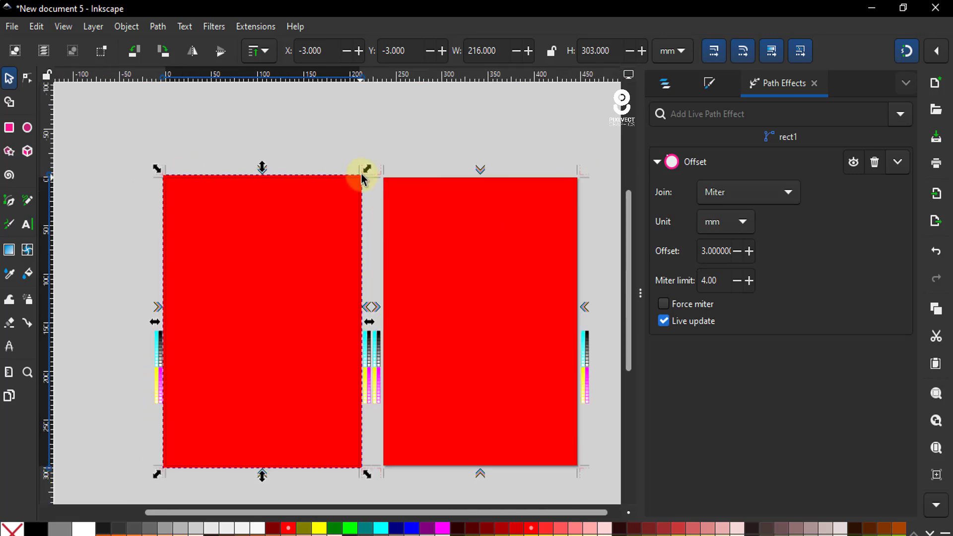
{"action": "scroll", "coordinate": [365, 171], "scroll_direction": "up", "scroll_amount": 2}
{"action": "scroll", "coordinate": [365, 171], "scroll_direction": "up", "scroll_amount": 3}
{"action": "scroll", "coordinate": [366, 177], "scroll_direction": "up", "scroll_amount": 3}
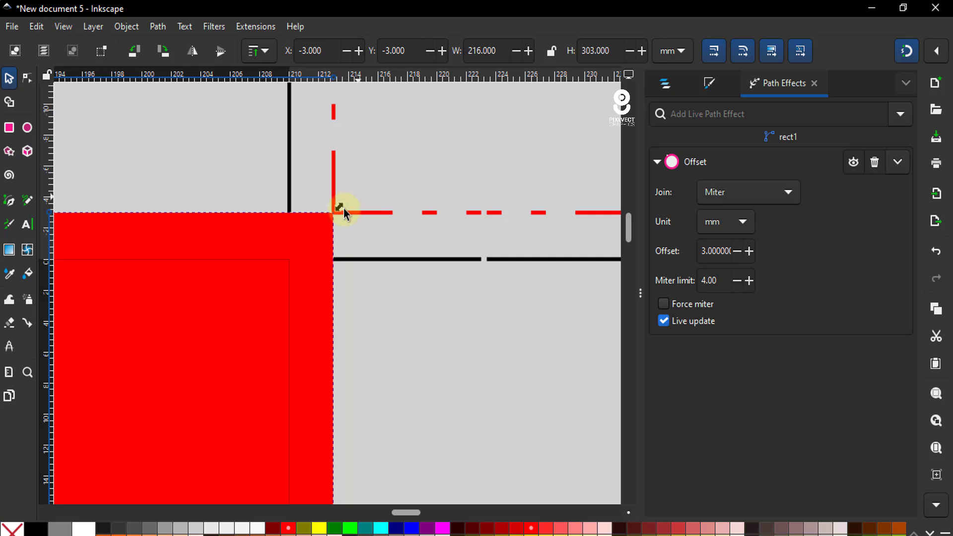
{"action": "scroll", "coordinate": [358, 160], "scroll_direction": "down", "scroll_amount": 3}
{"action": "scroll", "coordinate": [356, 154], "scroll_direction": "down", "scroll_amount": 3}
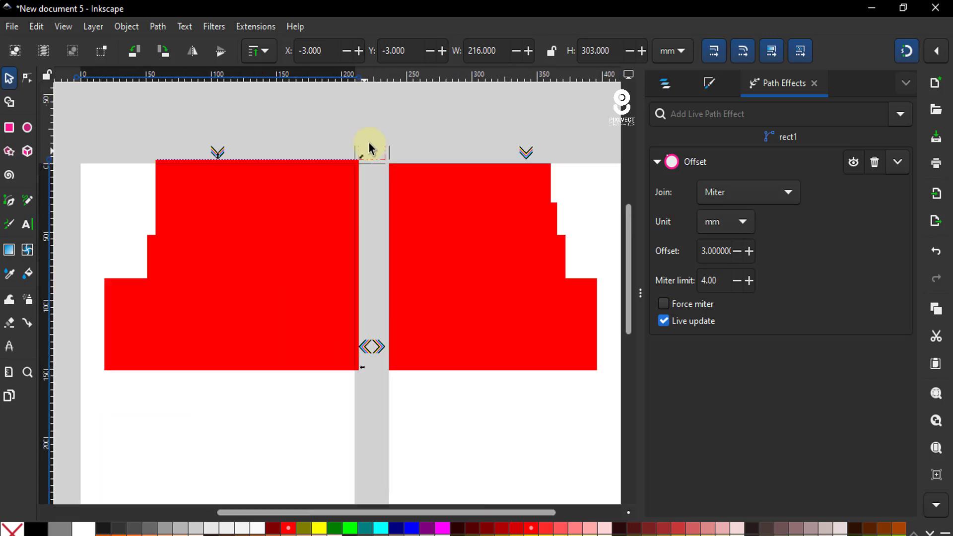
{"action": "scroll", "coordinate": [356, 151], "scroll_direction": "down", "scroll_amount": 2}
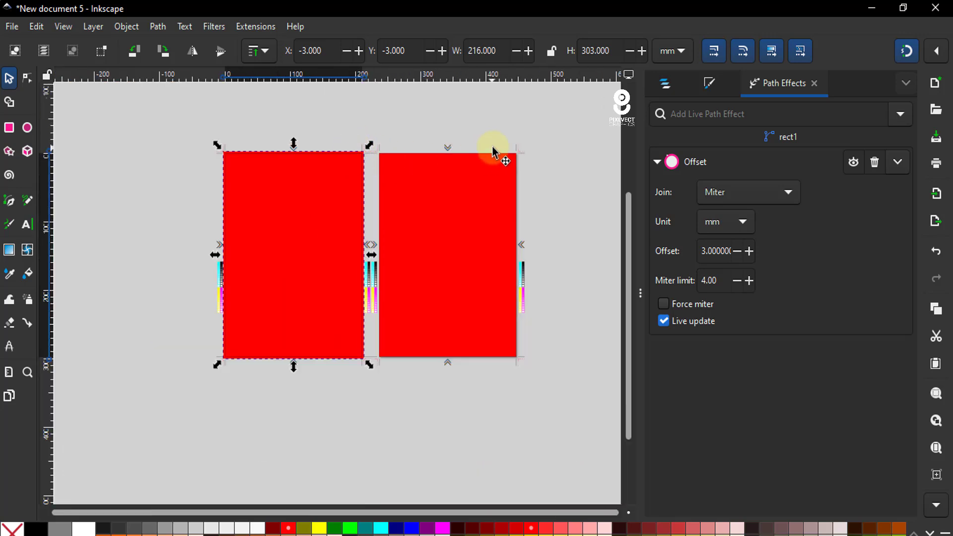
{"action": "scroll", "coordinate": [496, 149], "scroll_direction": "up", "scroll_amount": 2}
{"action": "scroll", "coordinate": [571, 171], "scroll_direction": "down", "scroll_amount": 2}
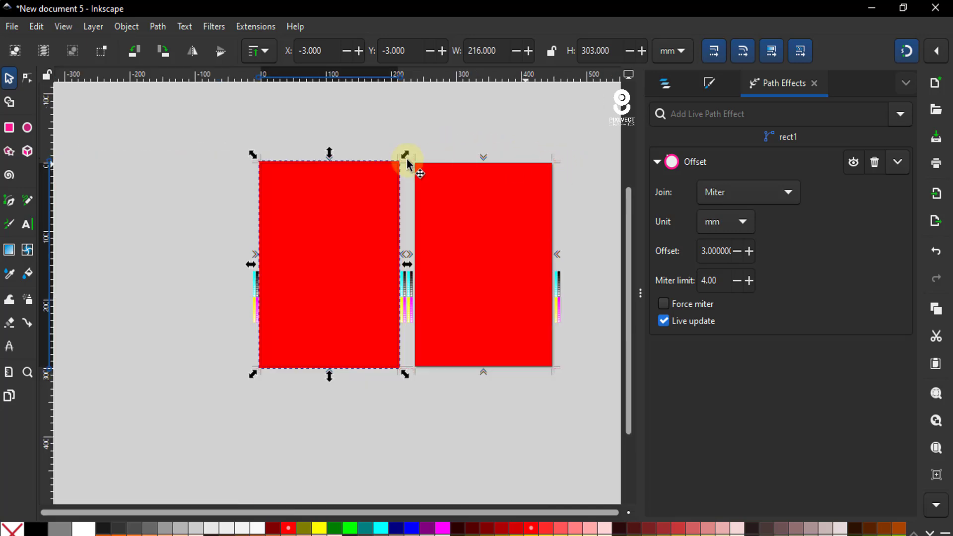
{"action": "scroll", "coordinate": [370, 155], "scroll_direction": "up", "scroll_amount": 2}
{"action": "scroll", "coordinate": [165, 167], "scroll_direction": "up", "scroll_amount": 2}
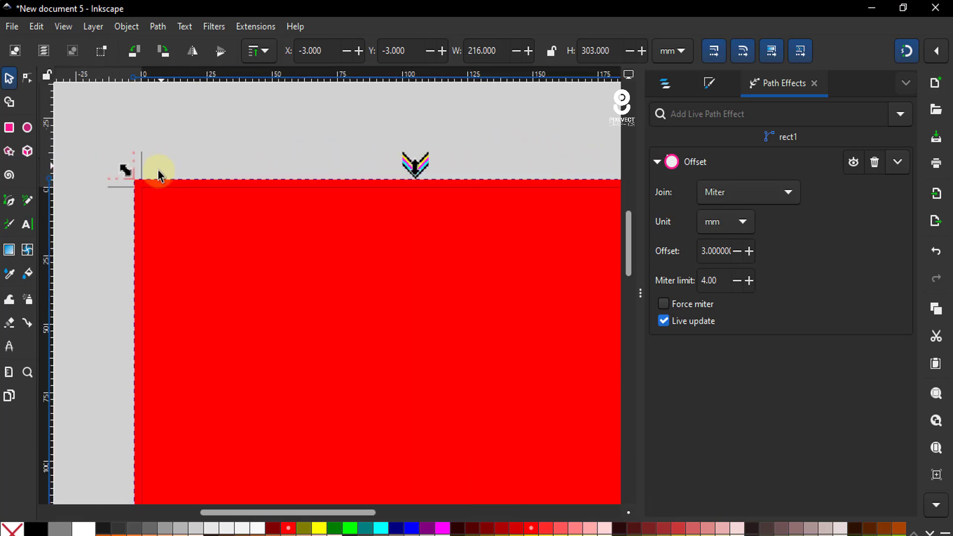
{"action": "scroll", "coordinate": [130, 176], "scroll_direction": "up", "scroll_amount": 2}
{"action": "scroll", "coordinate": [139, 191], "scroll_direction": "up", "scroll_amount": 3}
{"action": "scroll", "coordinate": [142, 198], "scroll_direction": "up", "scroll_amount": 1}
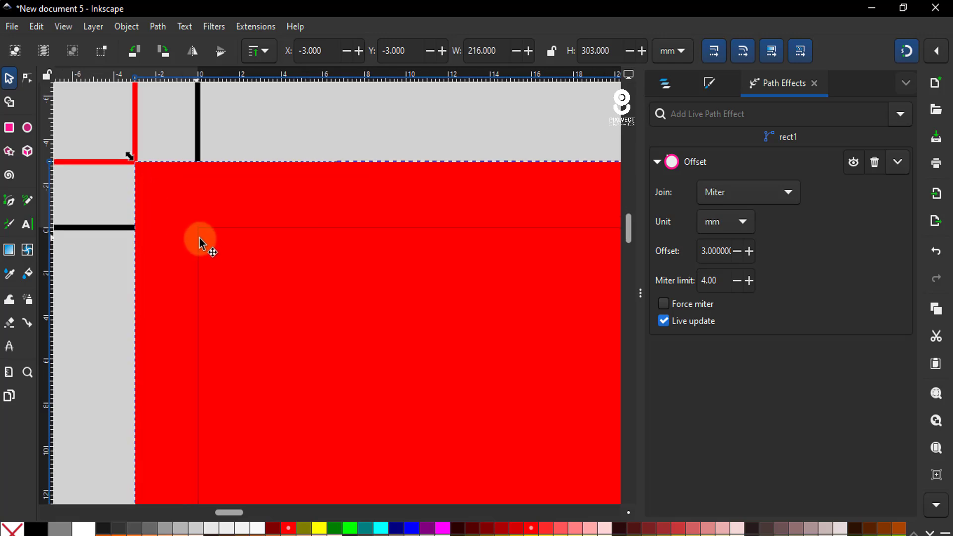
{"action": "scroll", "coordinate": [203, 254], "scroll_direction": "up", "scroll_amount": 2}
{"action": "scroll", "coordinate": [203, 254], "scroll_direction": "up", "scroll_amount": 1}
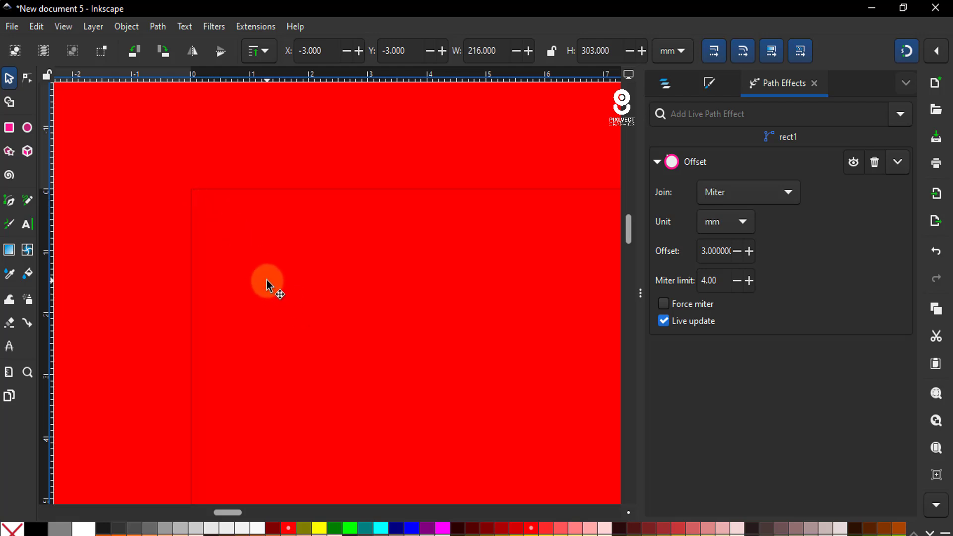
{"action": "scroll", "coordinate": [231, 241], "scroll_direction": "down", "scroll_amount": 2, "text": "ctrl"}
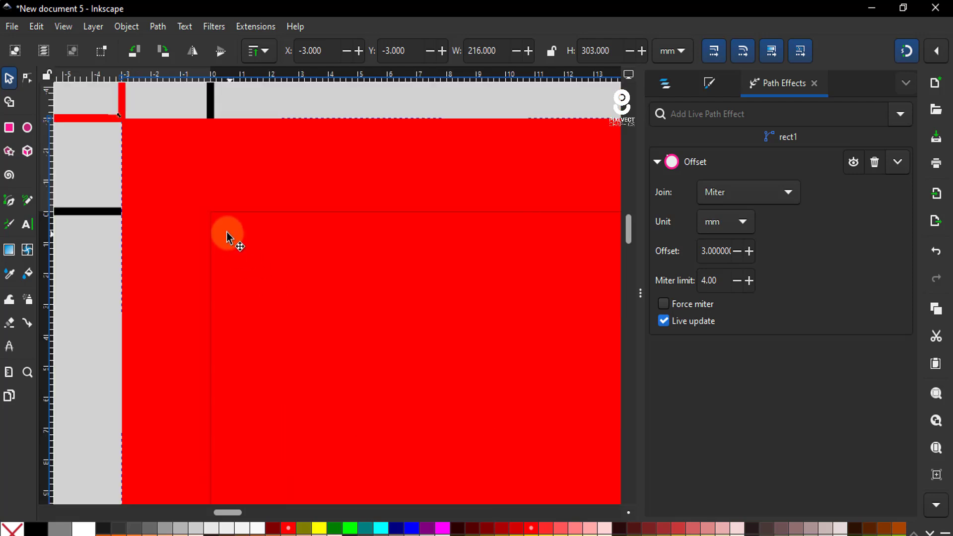
{"action": "scroll", "coordinate": [228, 238], "scroll_direction": "down", "scroll_amount": 2, "text": "ctrl"}
{"action": "scroll", "coordinate": [246, 233], "scroll_direction": "down", "scroll_amount": 2, "text": "ctrl"}
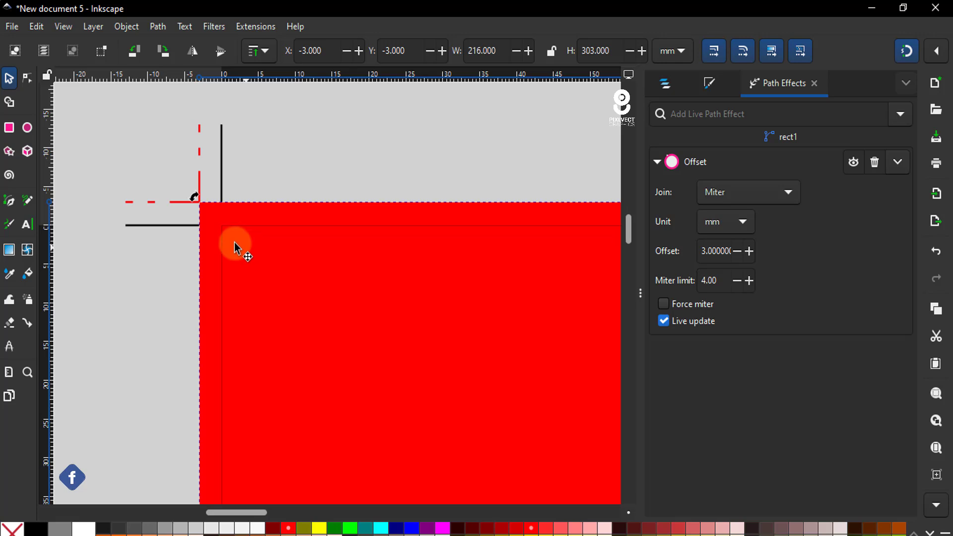
- Duplicate the red rectangle and colour the copy dark green
{"action": "right_click", "coordinate": [263, 263]}
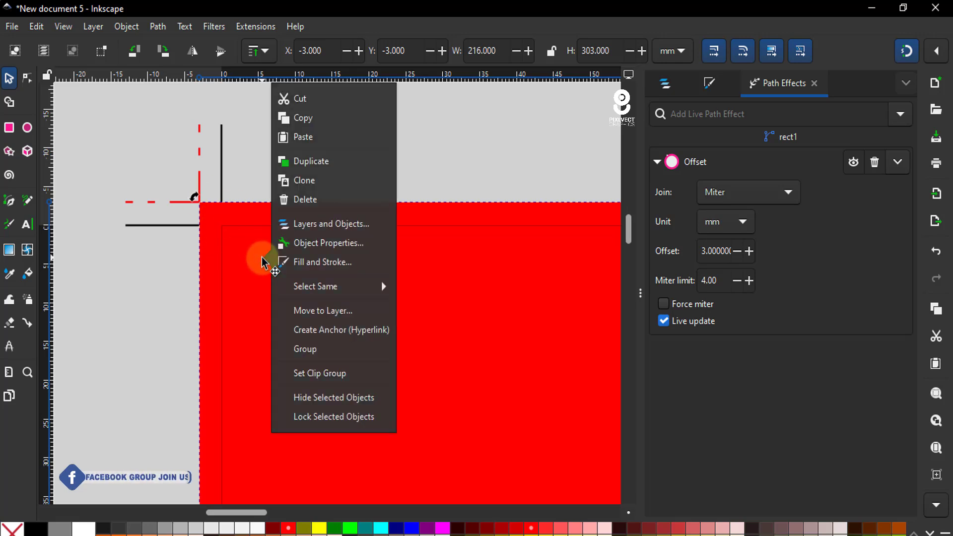
{"action": "left_click", "coordinate": [311, 170]}
{"action": "left_click", "coordinate": [341, 530]}
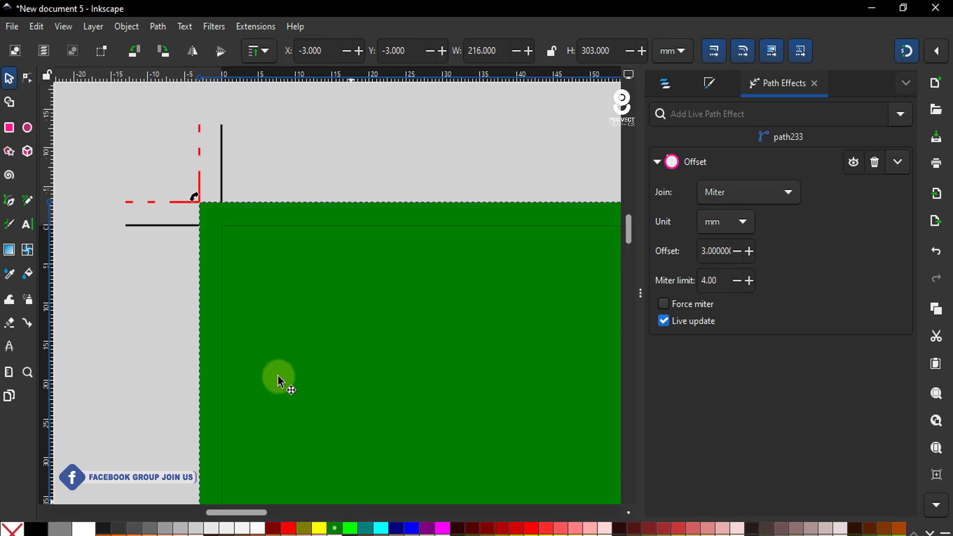
{"action": "scroll", "coordinate": [211, 212], "scroll_direction": "up", "scroll_amount": 2}
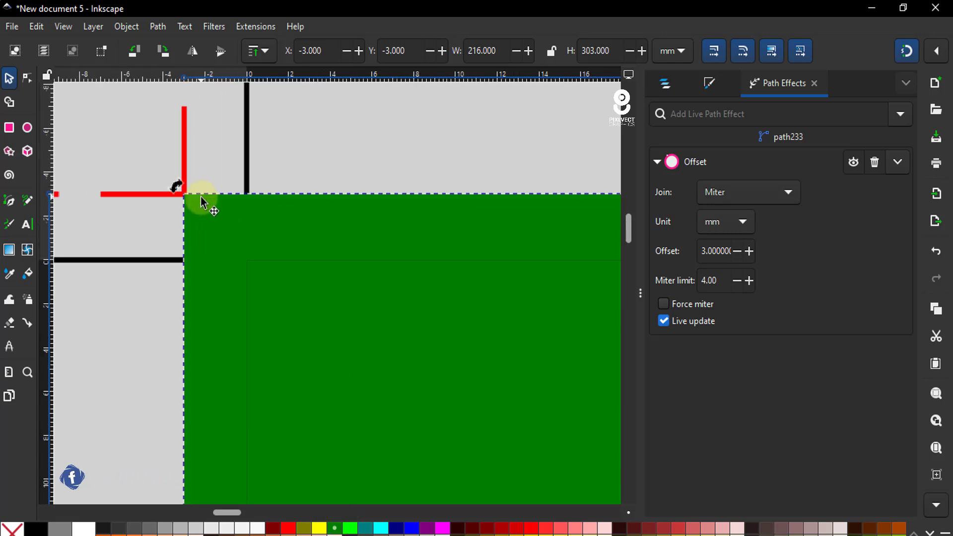
{"action": "scroll", "coordinate": [199, 201], "scroll_direction": "up", "scroll_amount": 2}
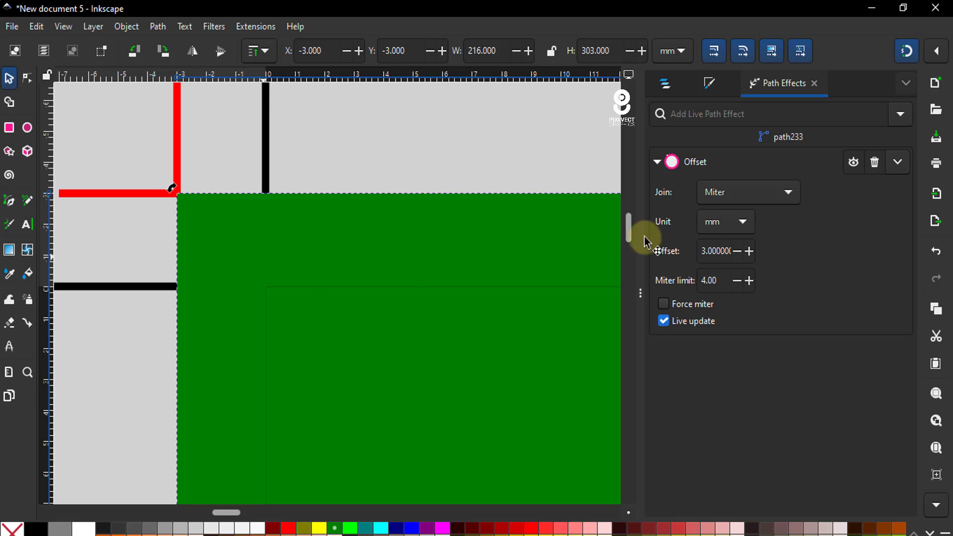
- Set the green copy's Offset to -3 mm, shrinking it to 203.98 × 290.98 mm
{"action": "left_click", "coordinate": [706, 250]}
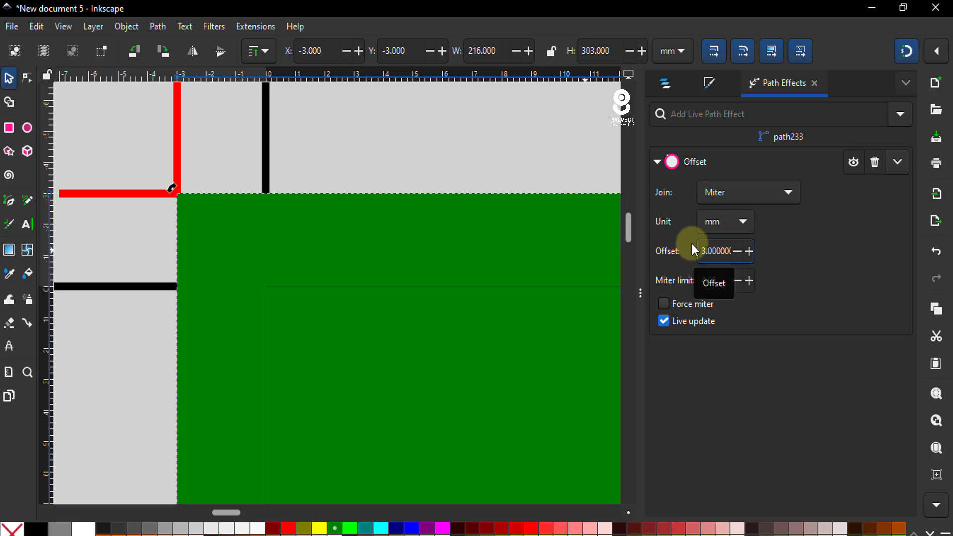
{"action": "type", "text": "-"}
{"action": "key", "text": "Return"}
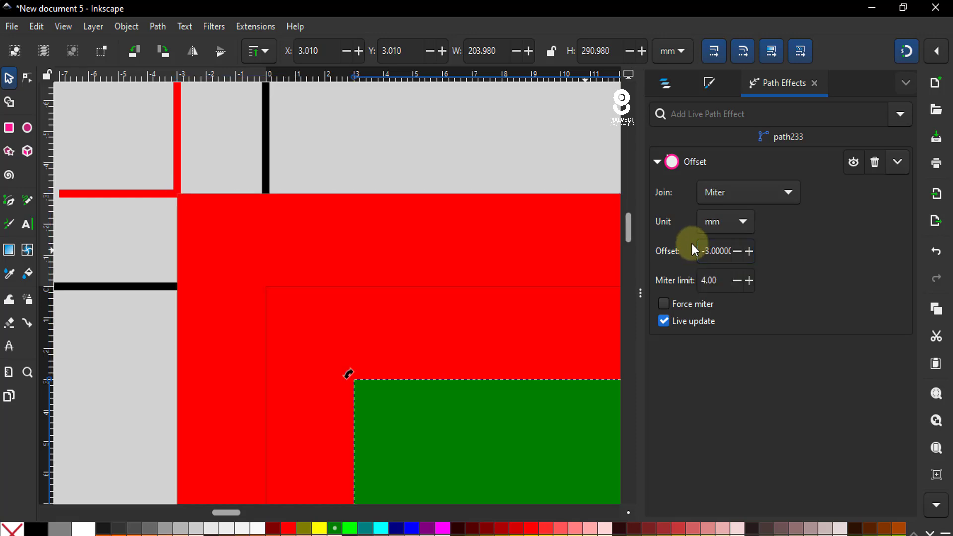
{"action": "scroll", "coordinate": [305, 318], "scroll_direction": "up", "scroll_amount": 2, "text": "ctrl"}
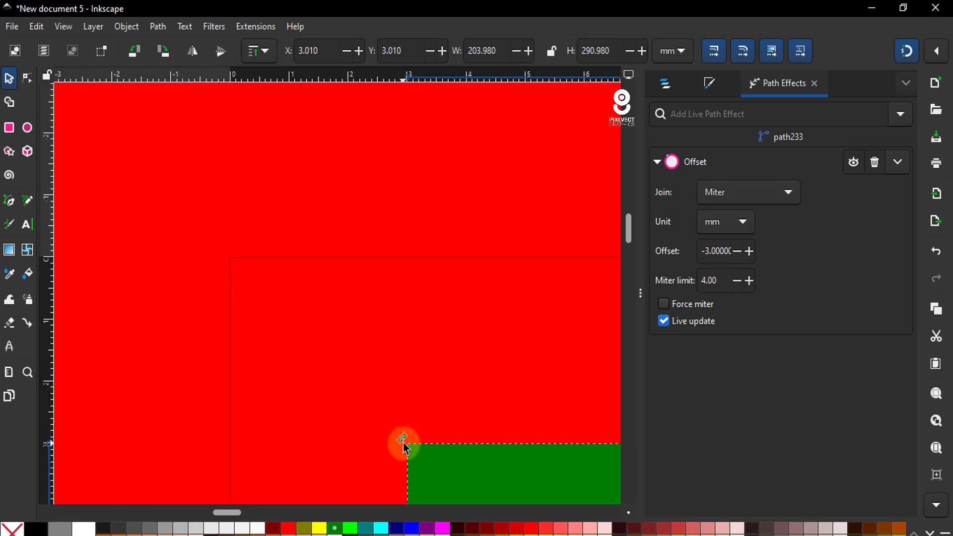
{"action": "scroll", "coordinate": [226, 256], "scroll_direction": "down", "scroll_amount": 3, "text": "ctrl"}
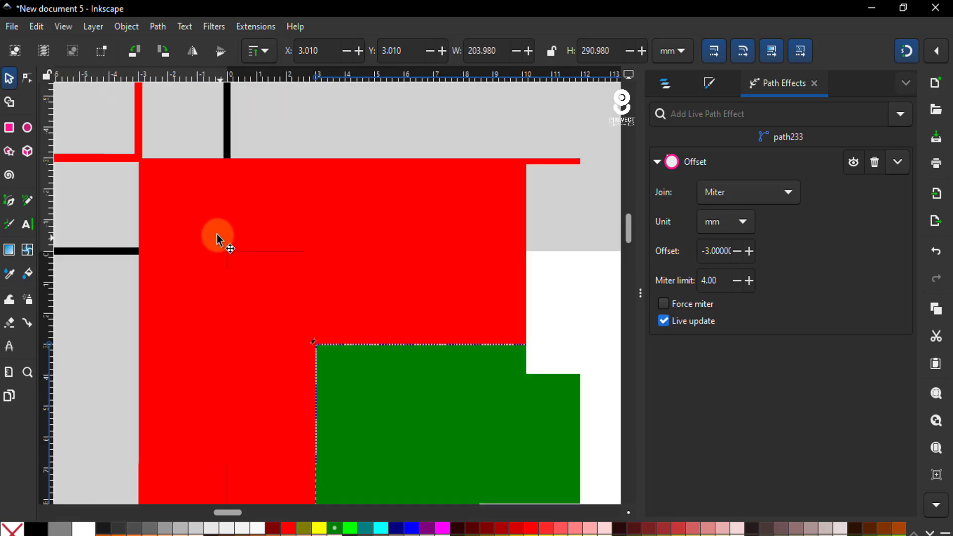
{"action": "scroll", "coordinate": [217, 234], "scroll_direction": "down", "scroll_amount": 3, "text": "ctrl"}
{"action": "scroll", "coordinate": [219, 236], "scroll_direction": "down", "scroll_amount": 3, "text": "ctrl"}
{"action": "scroll", "coordinate": [213, 221], "scroll_direction": "down", "scroll_amount": 2, "text": "ctrl"}
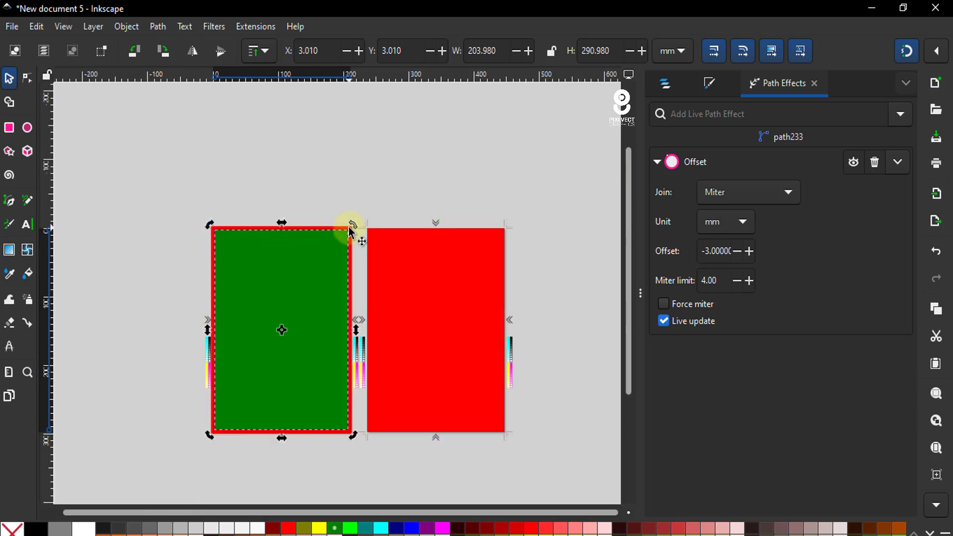
{"action": "scroll", "coordinate": [351, 231], "scroll_direction": "up", "scroll_amount": 3, "text": "ctrl"}
{"action": "scroll", "coordinate": [351, 241], "scroll_direction": "up", "scroll_amount": 2, "text": "ctrl"}
{"action": "scroll", "coordinate": [377, 206], "scroll_direction": "up", "scroll_amount": 2, "text": "ctrl"}
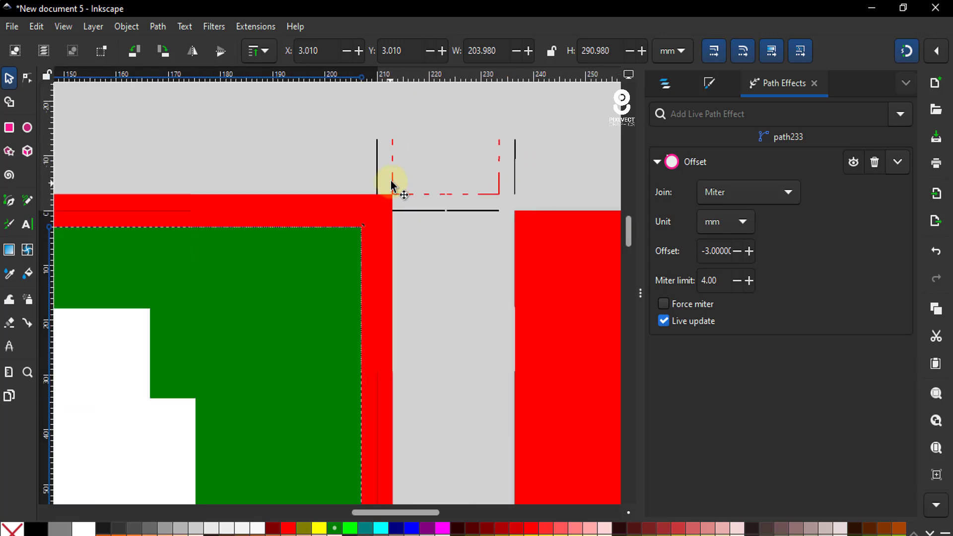
{"action": "scroll", "coordinate": [392, 186], "scroll_direction": "down", "scroll_amount": 2, "text": "ctrl"}
{"action": "scroll", "coordinate": [315, 180], "scroll_direction": "down", "scroll_amount": 2, "text": "ctrl"}
{"action": "scroll", "coordinate": [372, 181], "scroll_direction": "down", "scroll_amount": 1, "text": "ctrl"}
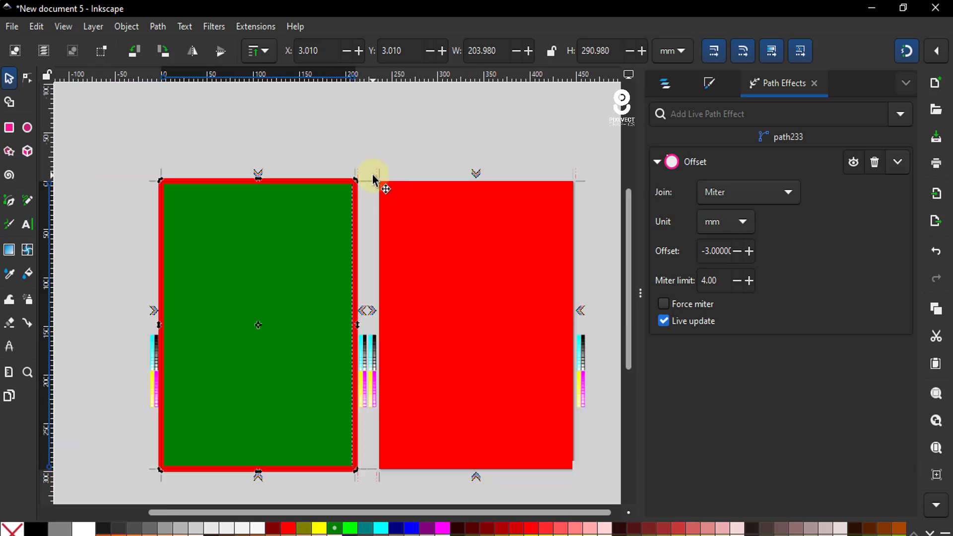
{"action": "scroll", "coordinate": [259, 177], "scroll_direction": "down", "scroll_amount": 1, "text": "ctrl"}
{"action": "scroll", "coordinate": [234, 179], "scroll_direction": "up", "scroll_amount": 2, "text": "ctrl"}
{"action": "scroll", "coordinate": [232, 176], "scroll_direction": "up", "scroll_amount": 2, "text": "ctrl"}
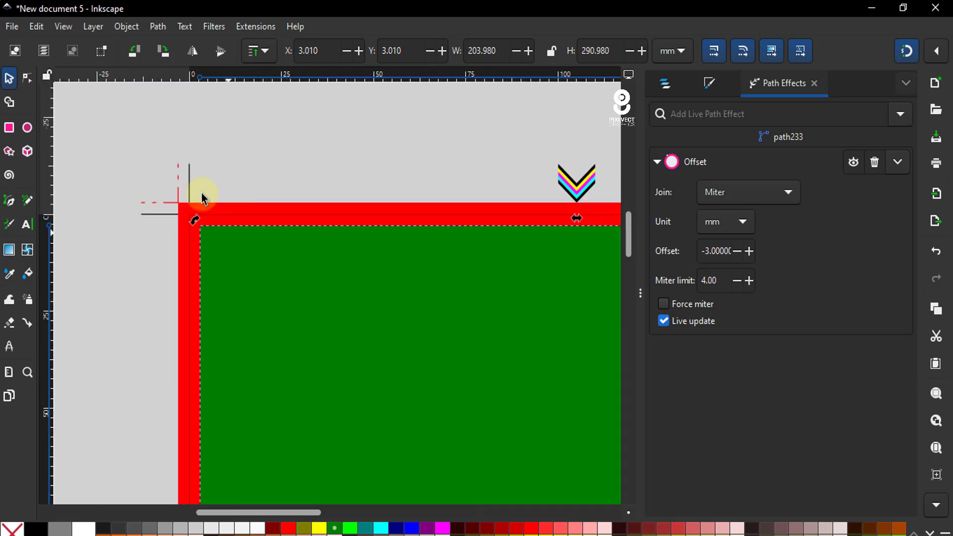
{"action": "left_click", "coordinate": [323, 156]}
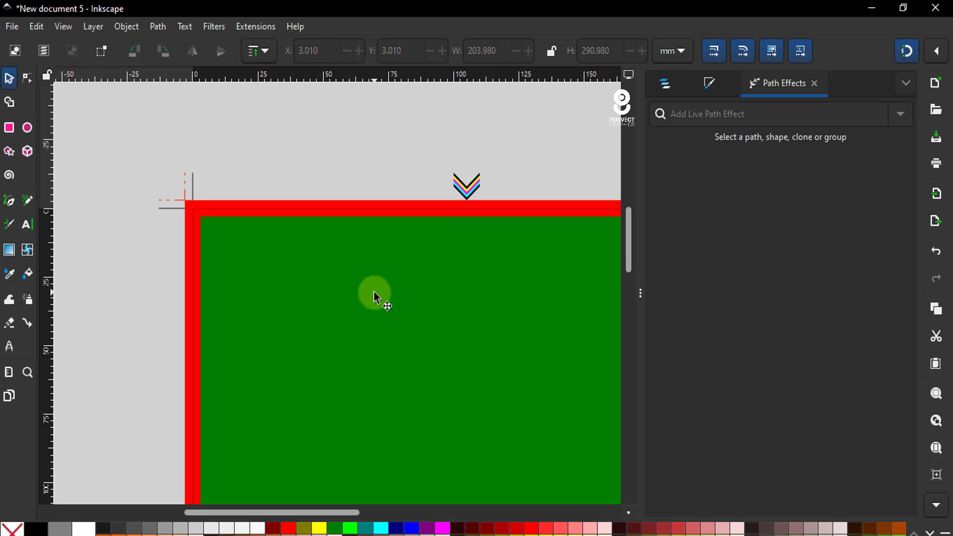
{"action": "left_click", "coordinate": [344, 299]}
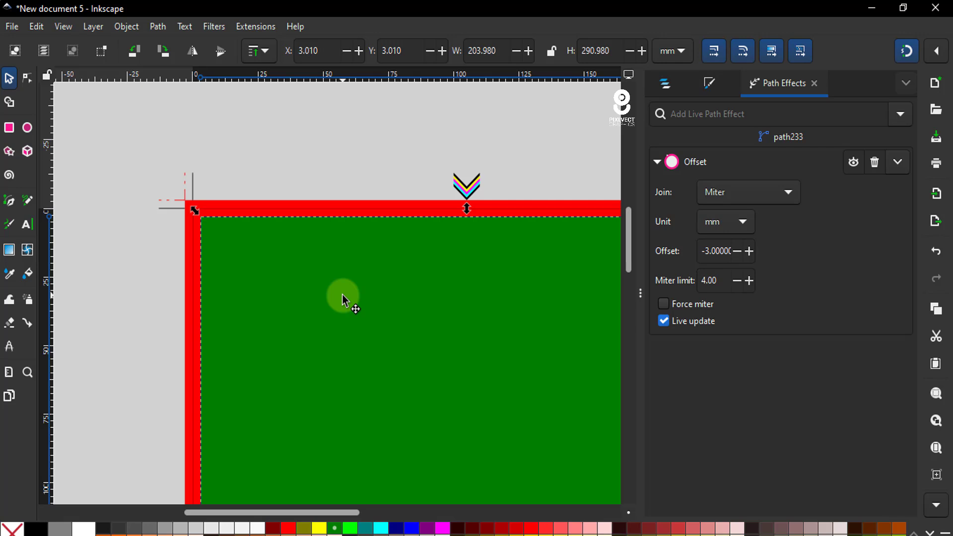
- Break apart the green inset shape and convert it into guides 3 mm inside the page edges
{"action": "left_click", "coordinate": [160, 27]}
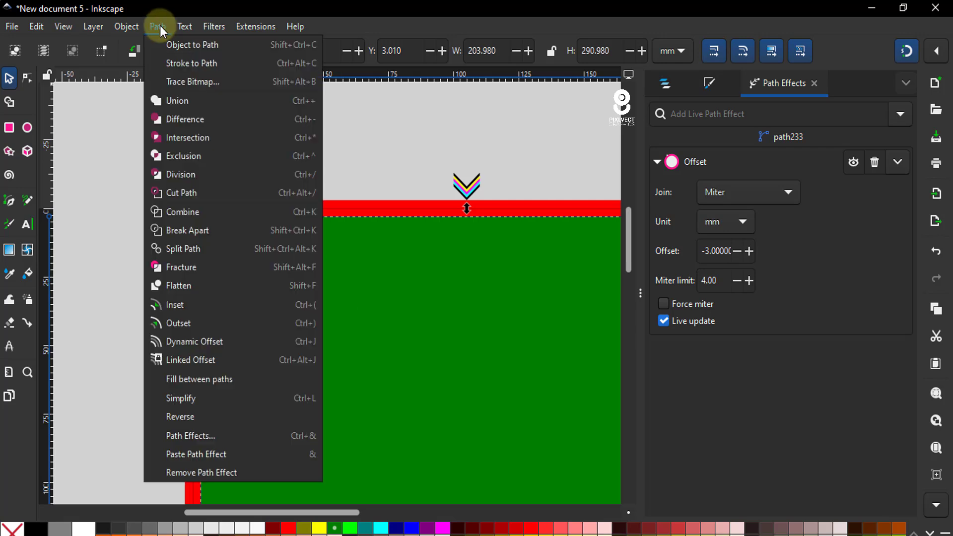
{"action": "left_click", "coordinate": [184, 230]}
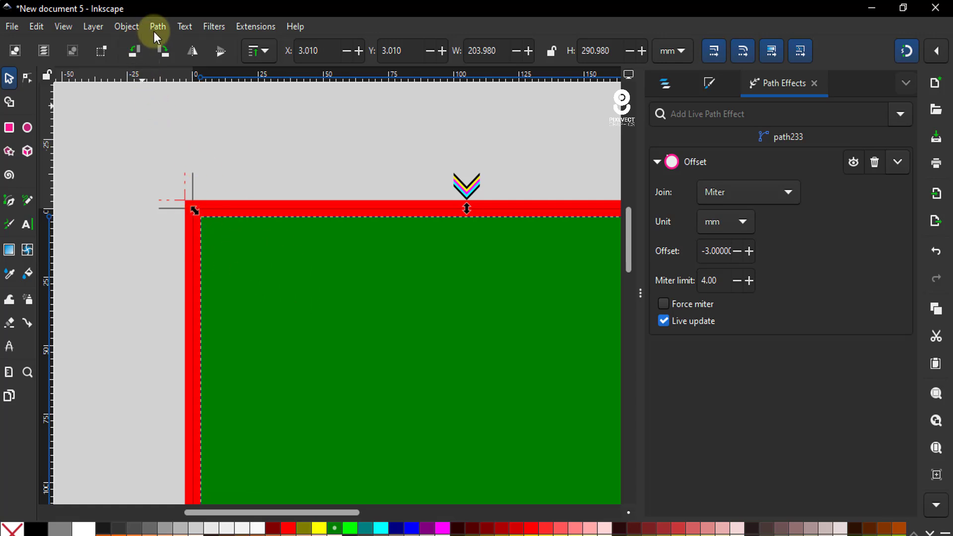
{"action": "left_click", "coordinate": [127, 26]}
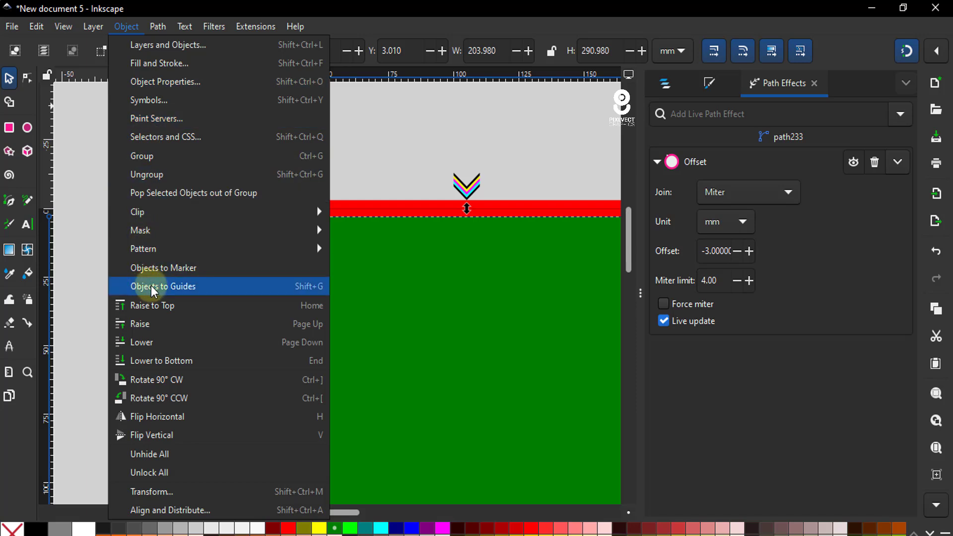
{"action": "left_click", "coordinate": [173, 286]}
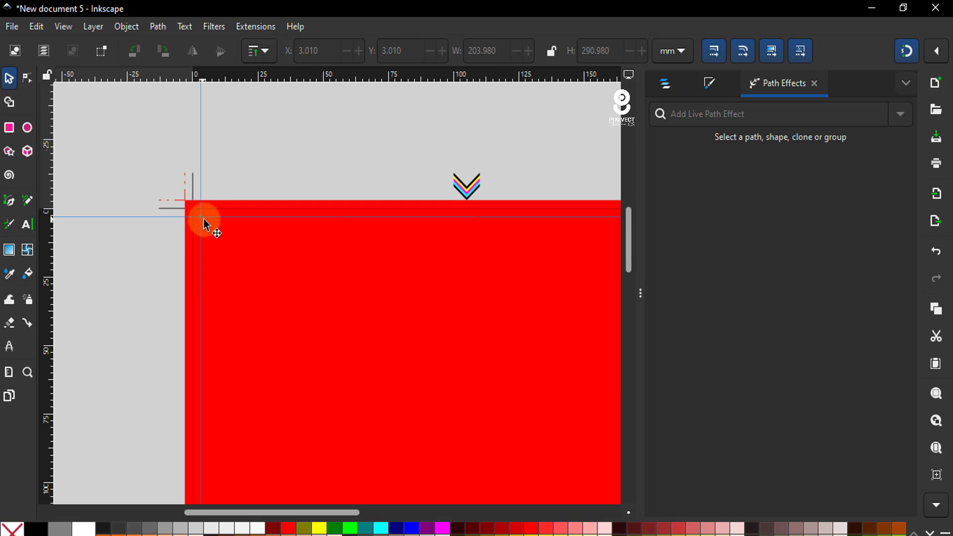
- Zoom in on the top-right corner of the left page's red 210 × 297 mm rectangle
{"action": "scroll", "coordinate": [203, 218], "scroll_direction": "up", "scroll_amount": 1}
{"action": "scroll", "coordinate": [207, 221], "scroll_direction": "up", "scroll_amount": 1}
{"action": "scroll", "coordinate": [183, 199], "scroll_direction": "up", "scroll_amount": 1}
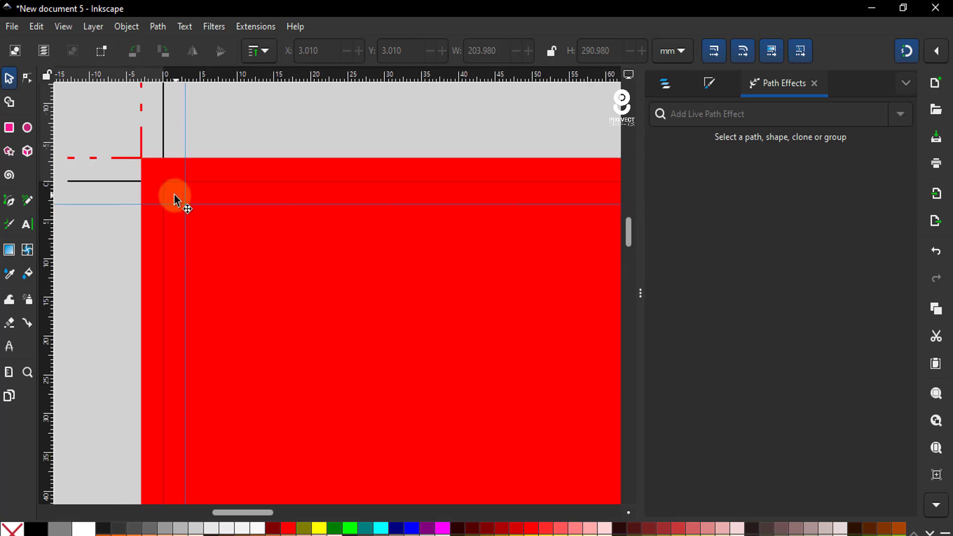
{"action": "scroll", "coordinate": [174, 194], "scroll_direction": "down", "scroll_amount": 5}
{"action": "scroll", "coordinate": [171, 195], "scroll_direction": "down", "scroll_amount": 2}
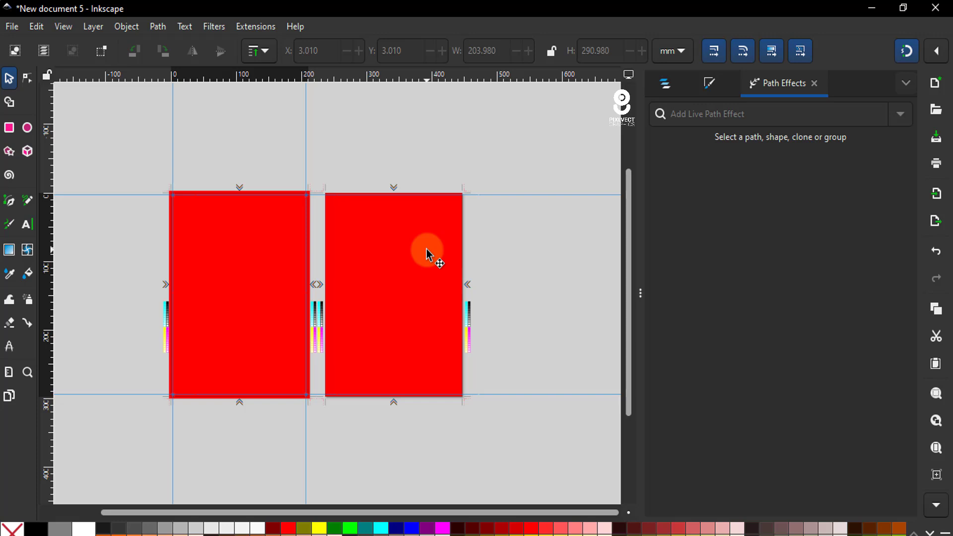
{"action": "scroll", "coordinate": [407, 202], "scroll_direction": "up", "scroll_amount": 2}
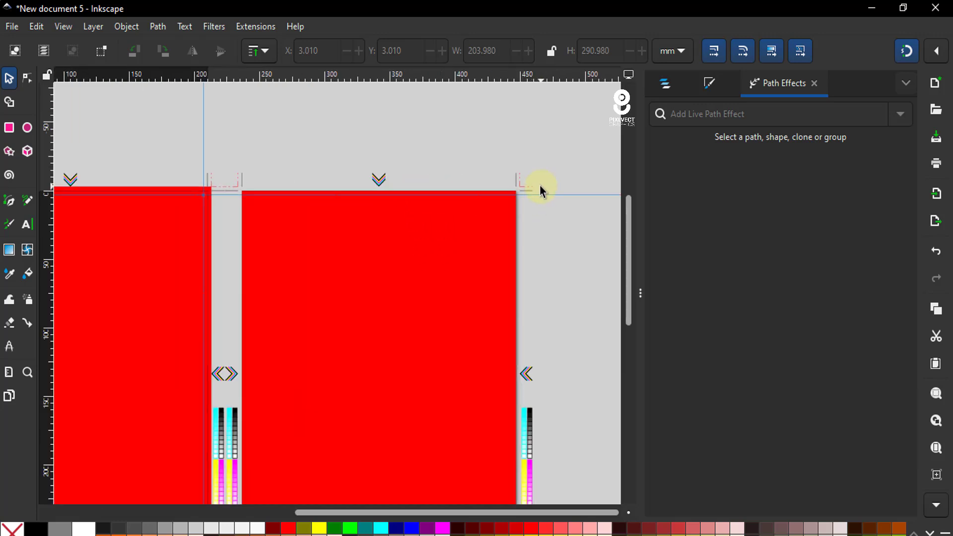
{"action": "scroll", "coordinate": [541, 191], "scroll_direction": "up", "scroll_amount": 2}
{"action": "scroll", "coordinate": [502, 198], "scroll_direction": "up", "scroll_amount": 1}
{"action": "scroll", "coordinate": [486, 185], "scroll_direction": "up", "scroll_amount": 1}
- Add a 3 mm Offset effect to rect109, growing it to 216 × 303 mm at X -3, Y -3
{"action": "left_click", "coordinate": [333, 263]}
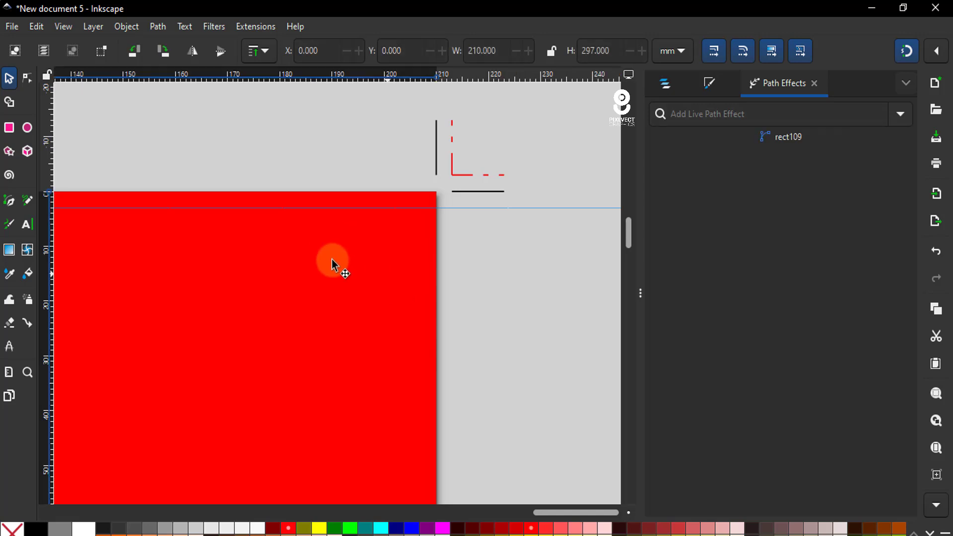
{"action": "left_click", "coordinate": [903, 115]}
{"action": "left_click", "coordinate": [828, 65]}
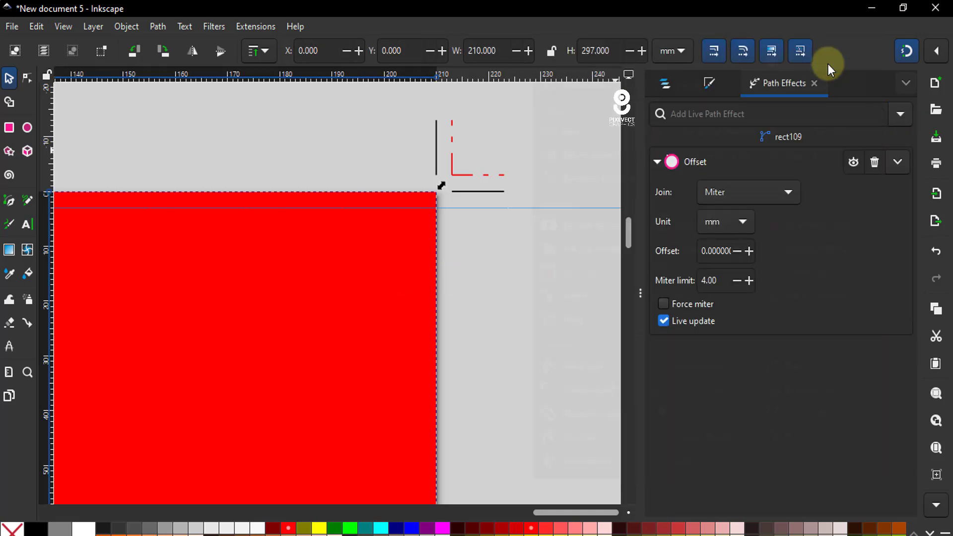
{"action": "left_click", "coordinate": [705, 252]}
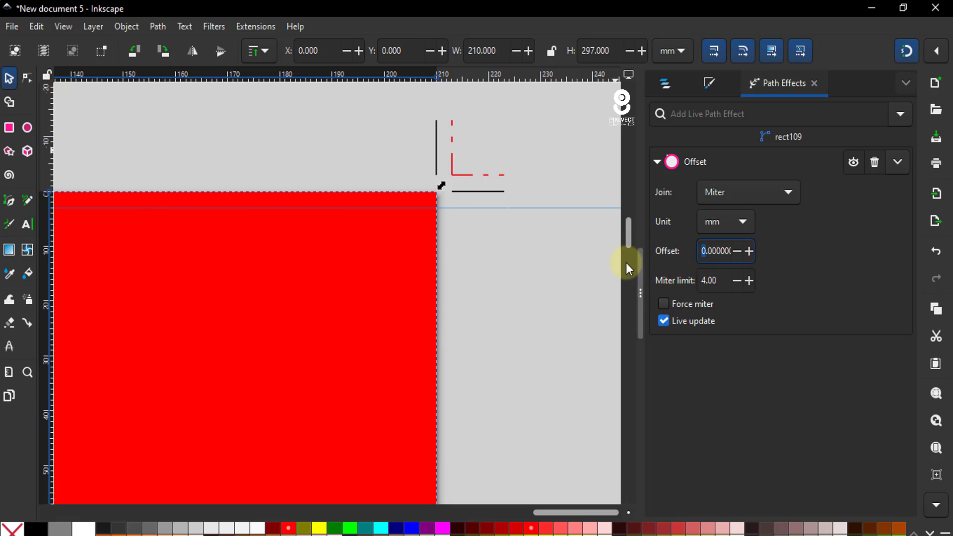
{"action": "type", "text": "3"}
{"action": "key", "text": "Return"}
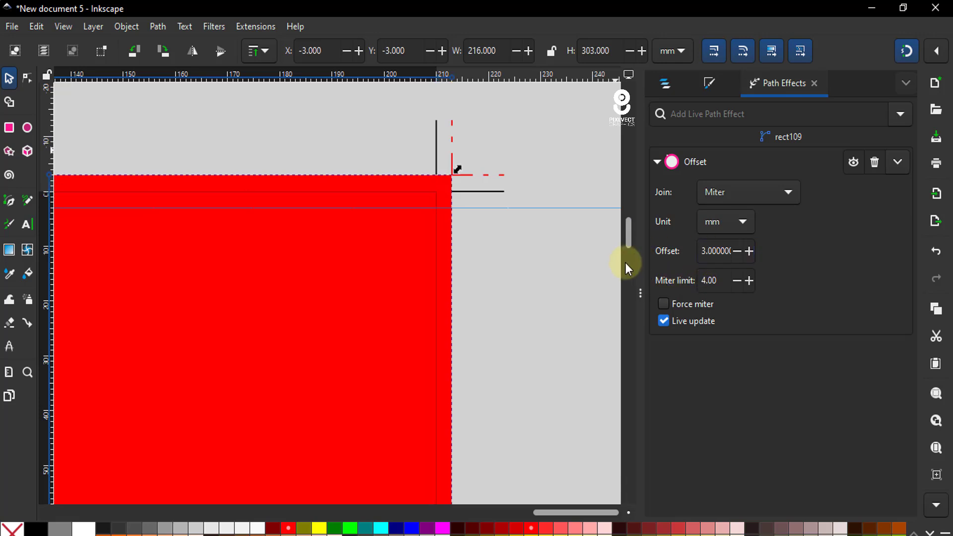
{"action": "right_click", "coordinate": [376, 277]}
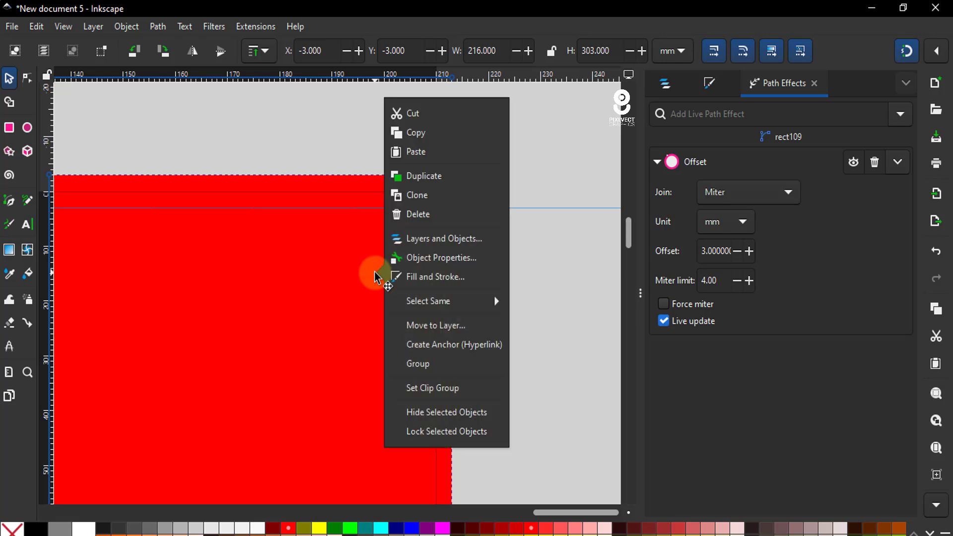
- Duplicate the red rectangle and give the copy a -3 mm Offset, insetting it
{"action": "left_click", "coordinate": [422, 184]}
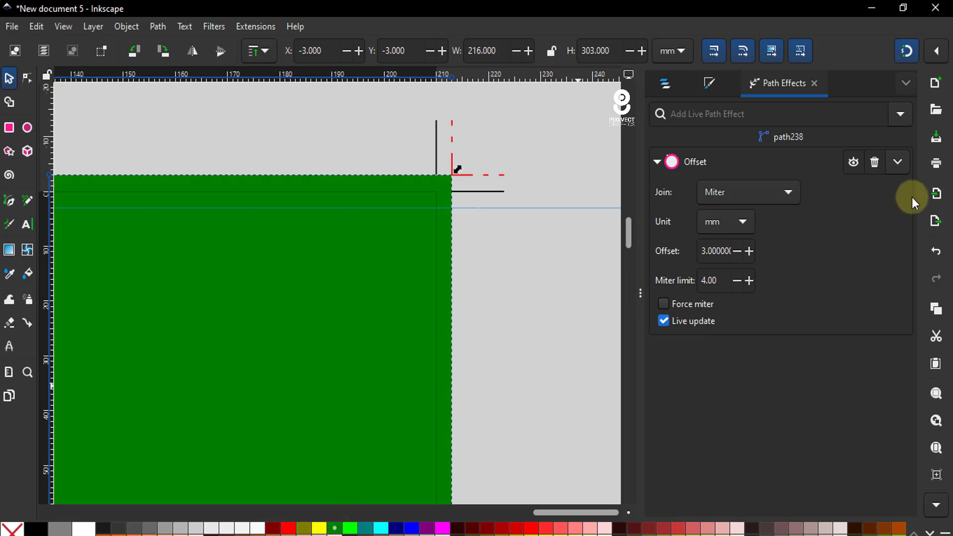
{"action": "left_click", "coordinate": [703, 255]}
{"action": "type", "text": "-"}
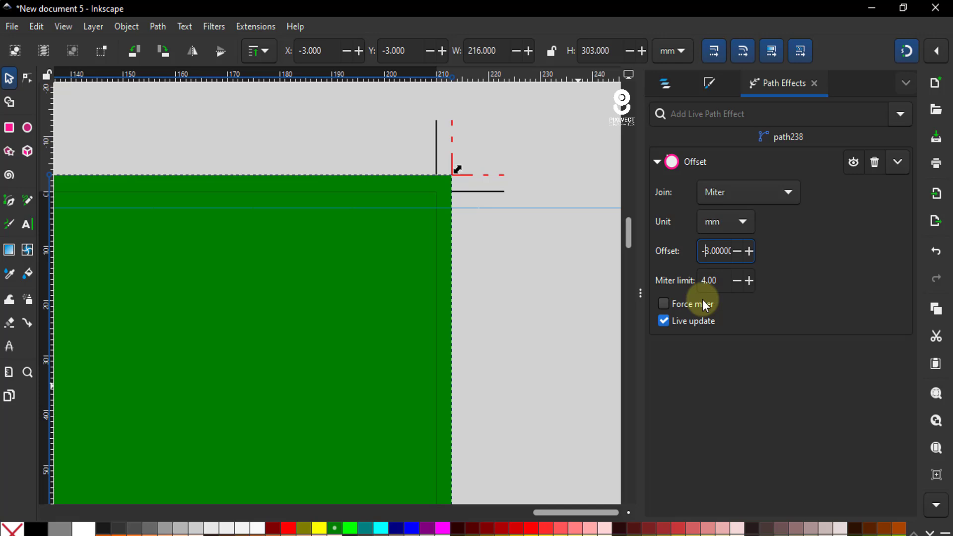
{"action": "key", "text": "Return"}
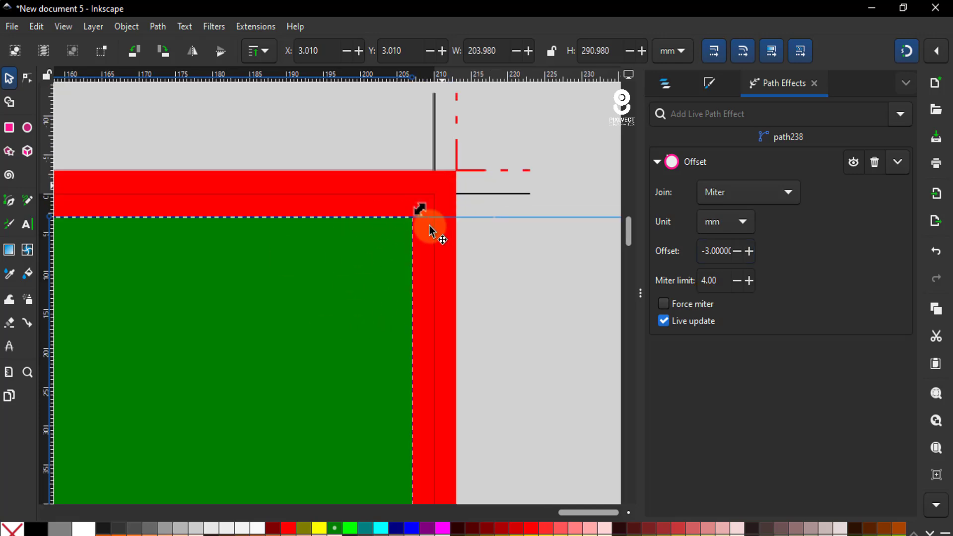
{"action": "scroll", "coordinate": [432, 221], "scroll_direction": "up", "scroll_amount": 2}
{"action": "scroll", "coordinate": [445, 221], "scroll_direction": "down", "scroll_amount": 3}
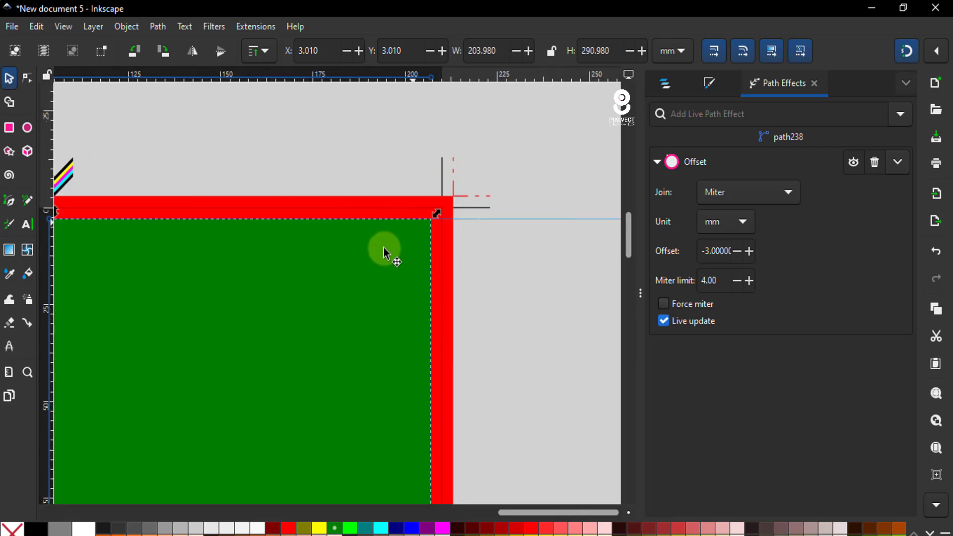
- Break apart the inset copy and convert it into safe-area guides
{"action": "left_click", "coordinate": [155, 27]}
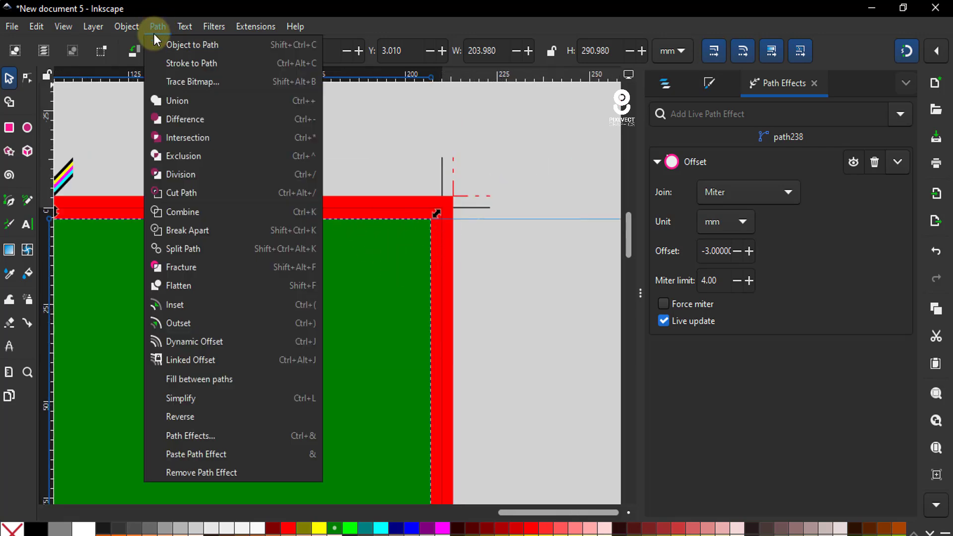
{"action": "left_click", "coordinate": [175, 231]}
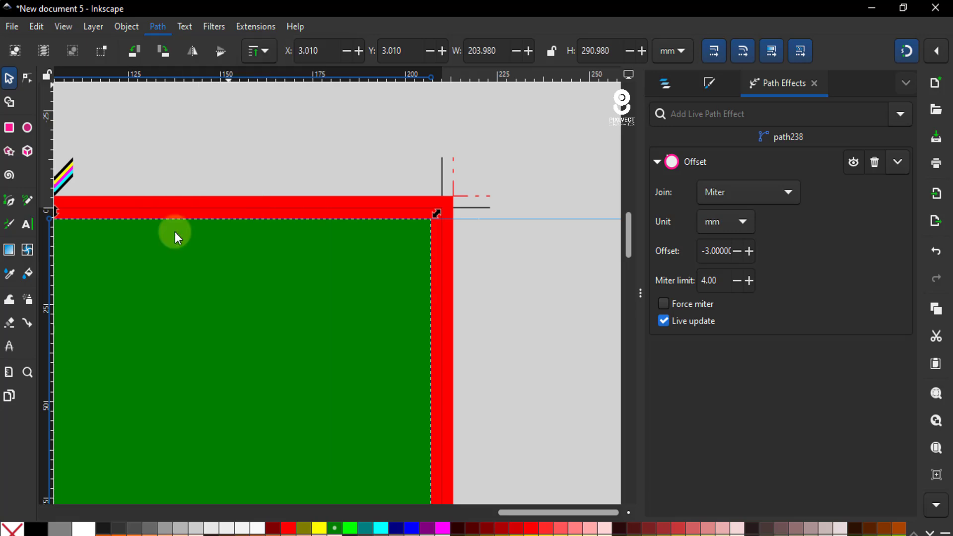
{"action": "left_click", "coordinate": [126, 27]}
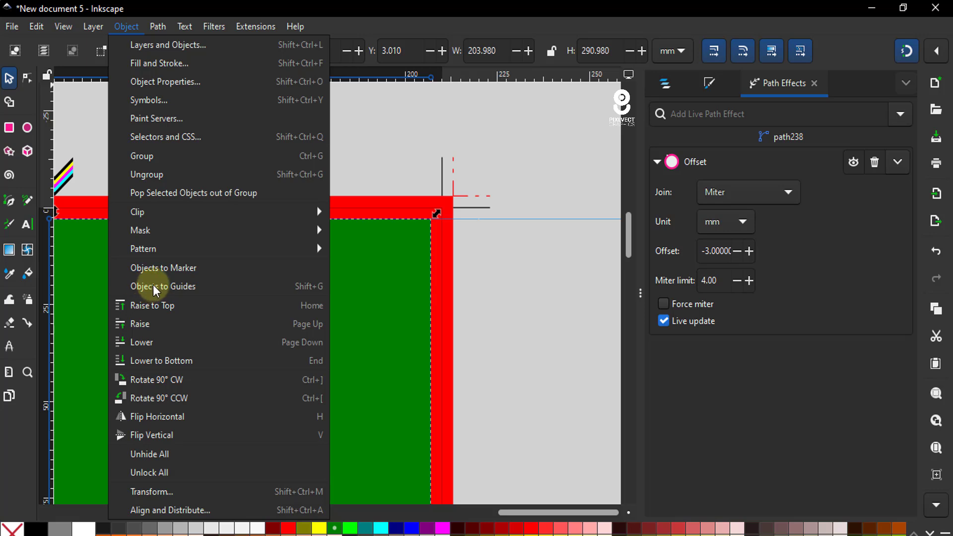
{"action": "left_click", "coordinate": [155, 291]}
{"action": "scroll", "coordinate": [433, 164], "scroll_direction": "down", "scroll_amount": 1, "text": "ctrl"}
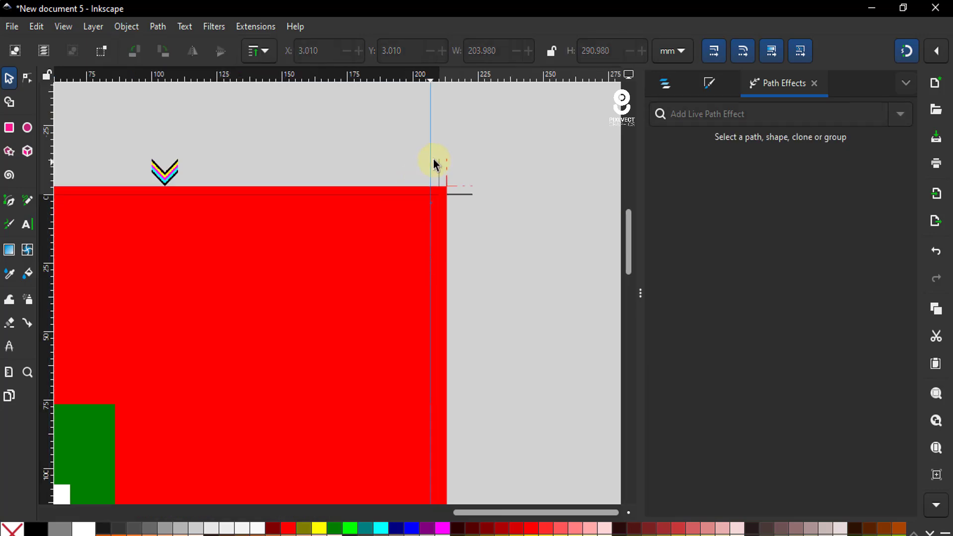
{"action": "scroll", "coordinate": [436, 159], "scroll_direction": "down", "scroll_amount": 2, "text": "ctrl"}
{"action": "scroll", "coordinate": [472, 172], "scroll_direction": "down", "scroll_amount": 2, "text": "ctrl"}
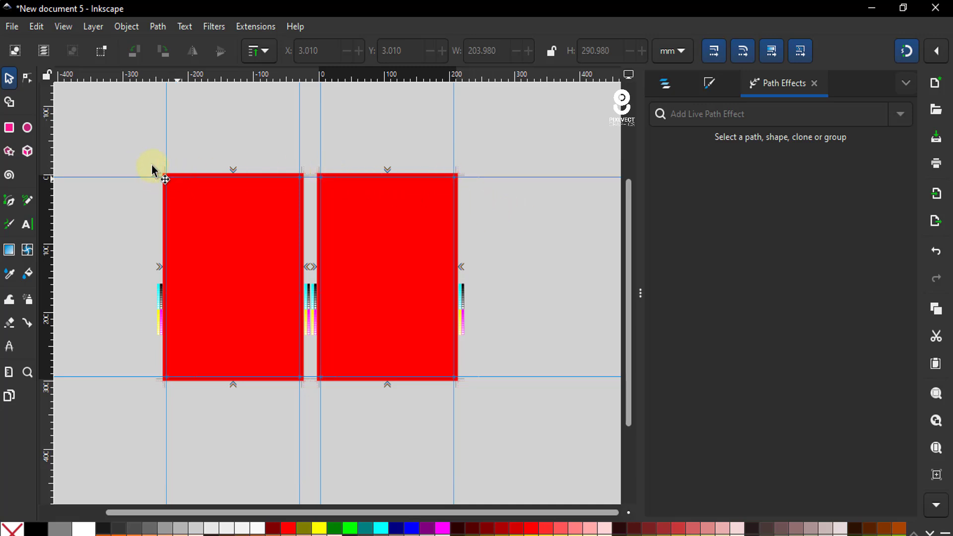
{"action": "scroll", "coordinate": [149, 172], "scroll_direction": "up", "scroll_amount": 5, "text": "ctrl"}
{"action": "scroll", "coordinate": [277, 208], "scroll_direction": "up", "scroll_amount": 2, "text": "ctrl"}
{"action": "scroll", "coordinate": [291, 144], "scroll_direction": "up", "scroll_amount": 3, "text": "ctrl"}
{"action": "scroll", "coordinate": [412, 290], "scroll_direction": "down", "scroll_amount": 3, "text": "ctrl"}
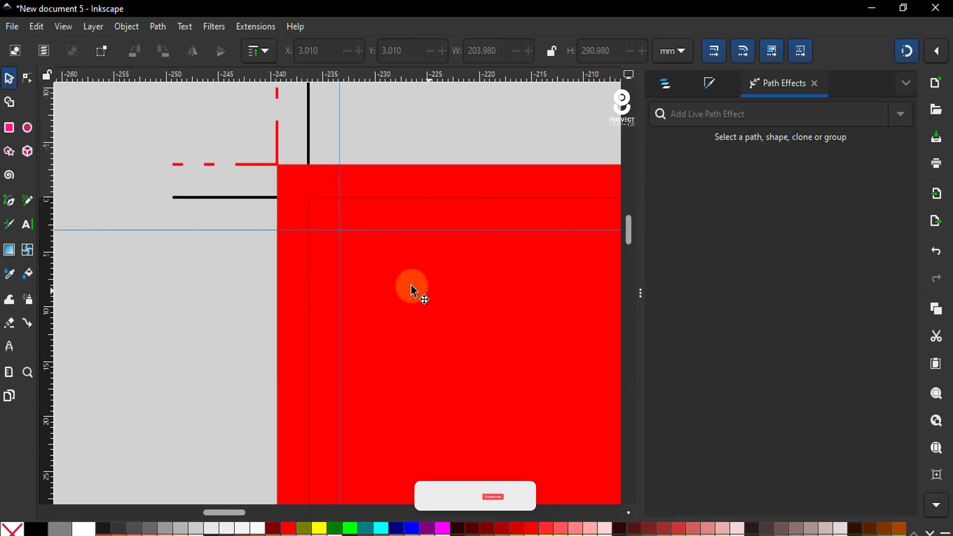
{"action": "scroll", "coordinate": [352, 244], "scroll_direction": "up", "scroll_amount": 1, "text": "ctrl"}
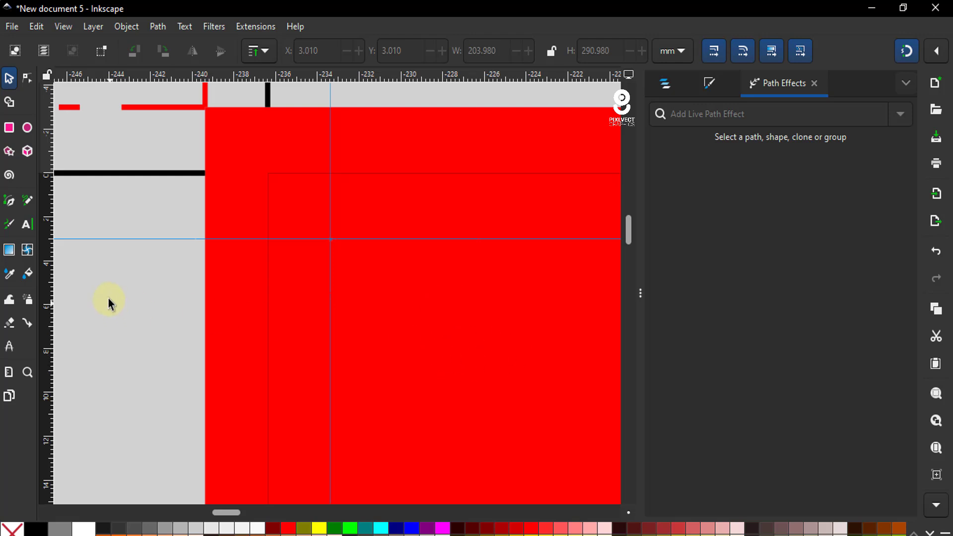
- Add a 'hello' text on the red page with a pale white fill and no stroke
{"action": "left_click", "coordinate": [29, 224]}
{"action": "left_click", "coordinate": [298, 282]}
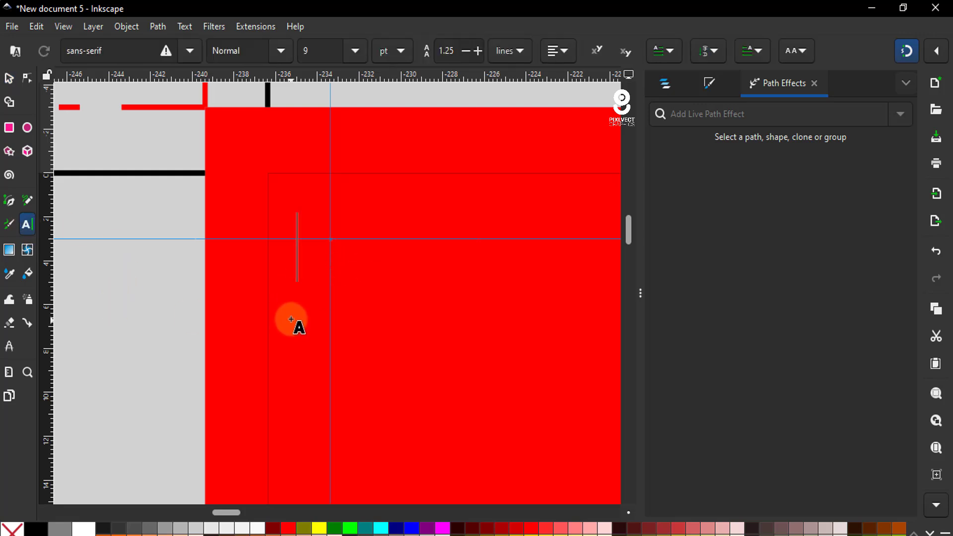
{"action": "type", "text": "hello"}
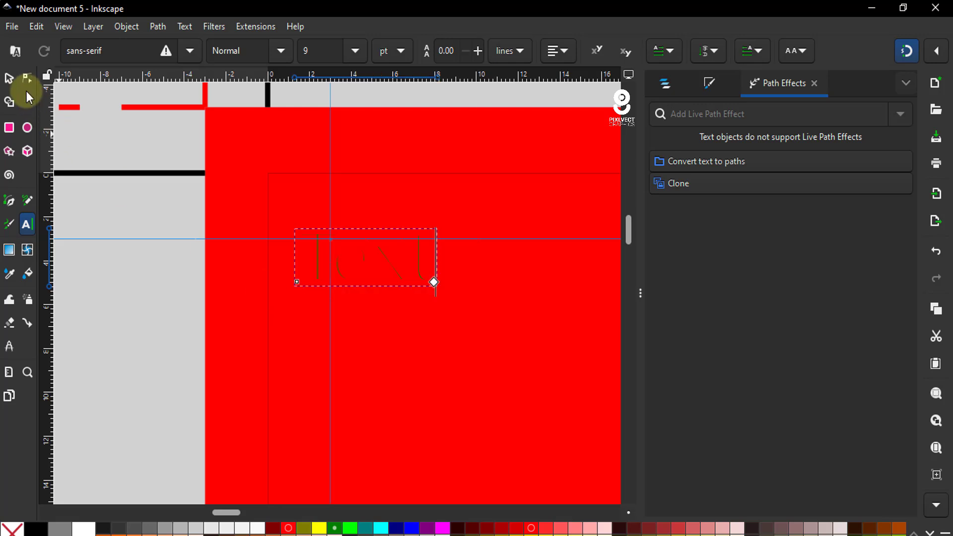
{"action": "left_click", "coordinate": [9, 78]}
{"action": "left_click", "coordinate": [258, 529]}
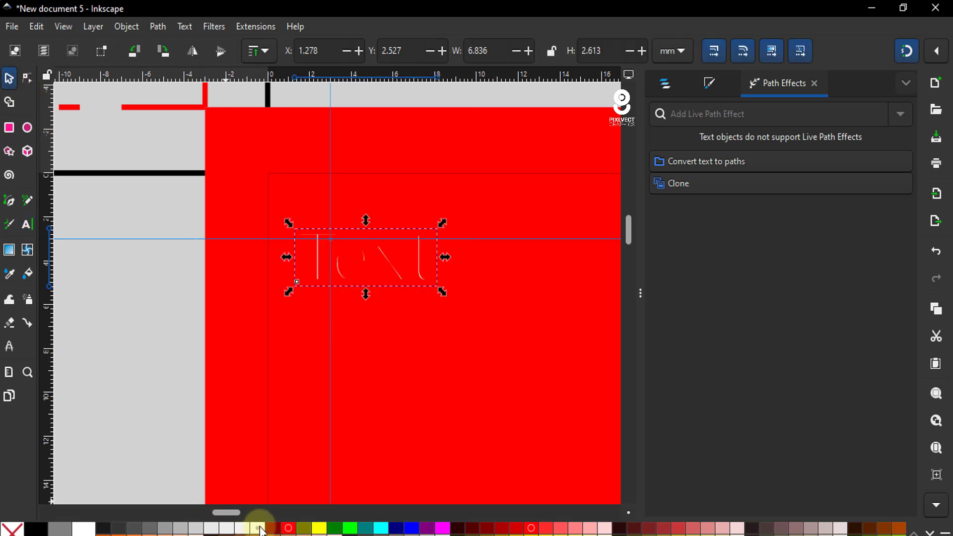
{"action": "left_click", "coordinate": [11, 527], "text": "shift"}
- Move the text against the page's left edge to check the guides, then delete it
{"action": "left_click", "coordinate": [378, 241]}
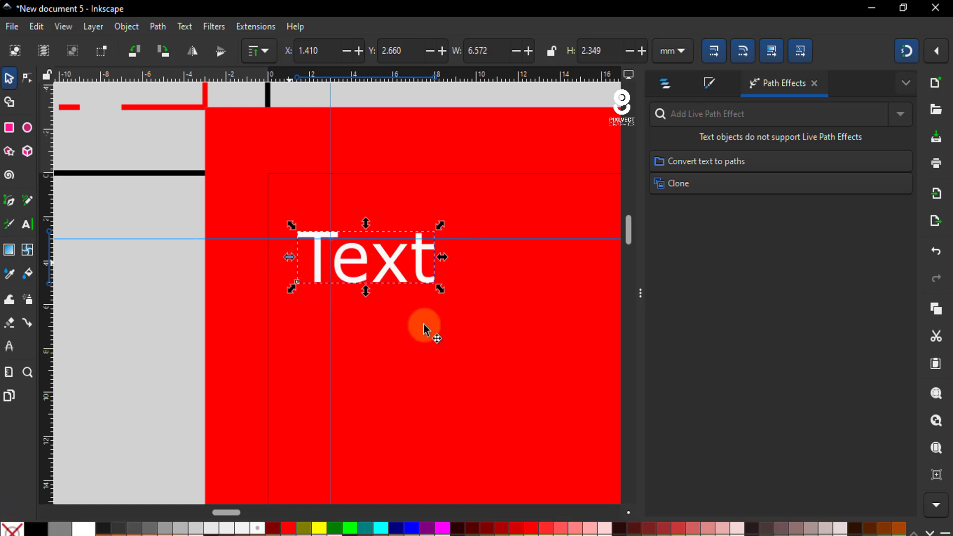
{"action": "left_click", "coordinate": [297, 263]}
{"action": "scroll", "coordinate": [283, 260], "scroll_direction": "up", "scroll_amount": 2}
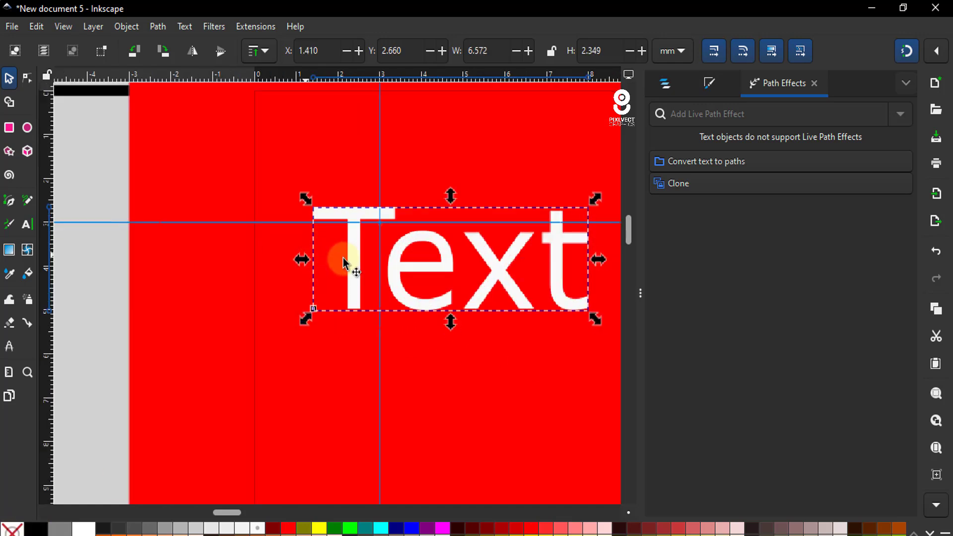
{"action": "left_click_drag", "start_coordinate": [316, 308], "coordinate": [296, 291]}
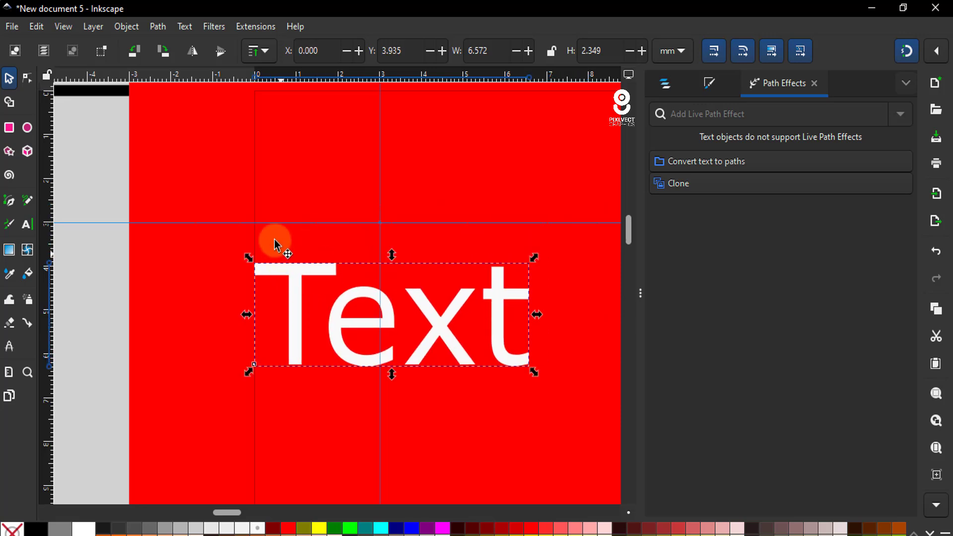
{"action": "scroll", "coordinate": [275, 243], "scroll_direction": "down", "scroll_amount": 2}
{"action": "scroll", "coordinate": [323, 232], "scroll_direction": "down", "scroll_amount": 1}
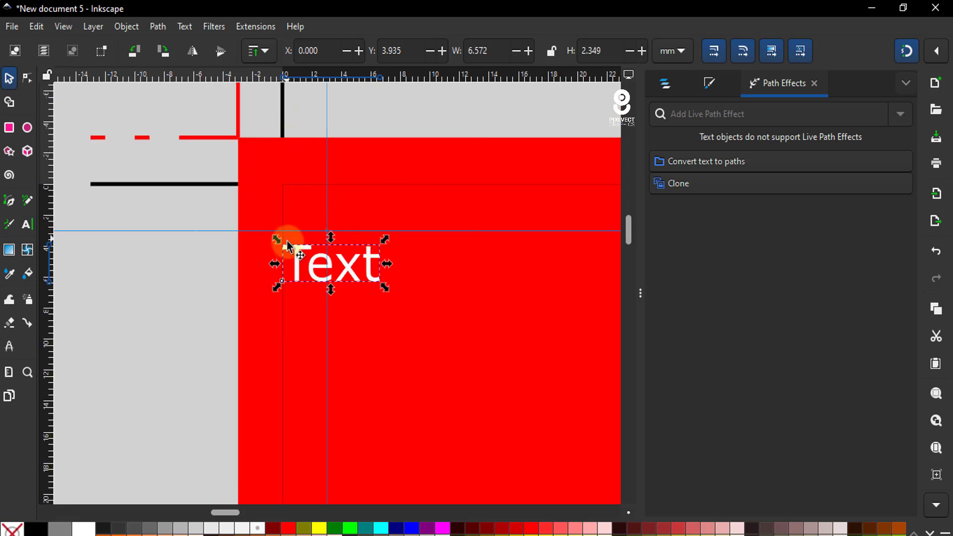
{"action": "scroll", "coordinate": [295, 247], "scroll_direction": "up", "scroll_amount": 2}
{"action": "scroll", "coordinate": [294, 241], "scroll_direction": "up", "scroll_amount": 2}
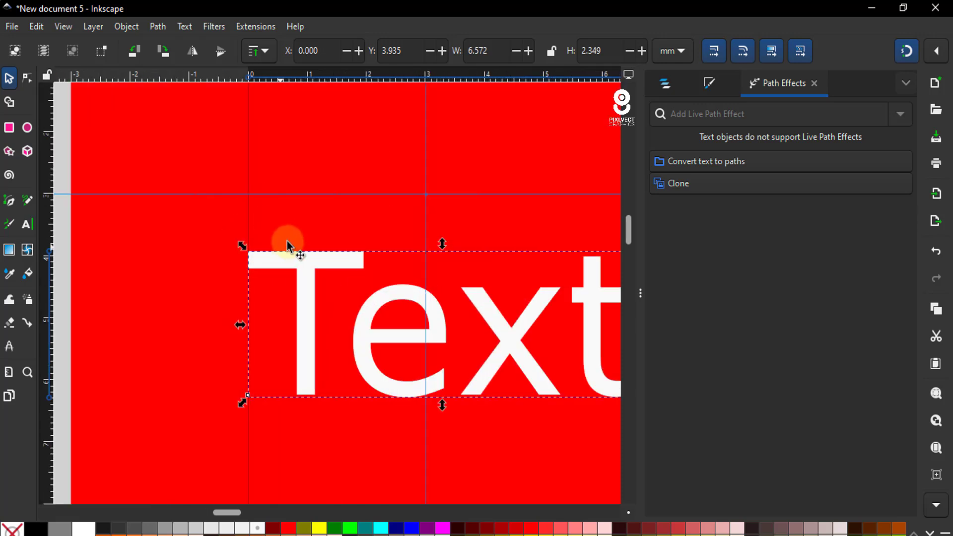
{"action": "scroll", "coordinate": [264, 254], "scroll_direction": "down", "scroll_amount": 2}
{"action": "scroll", "coordinate": [268, 255], "scroll_direction": "down", "scroll_amount": 2}
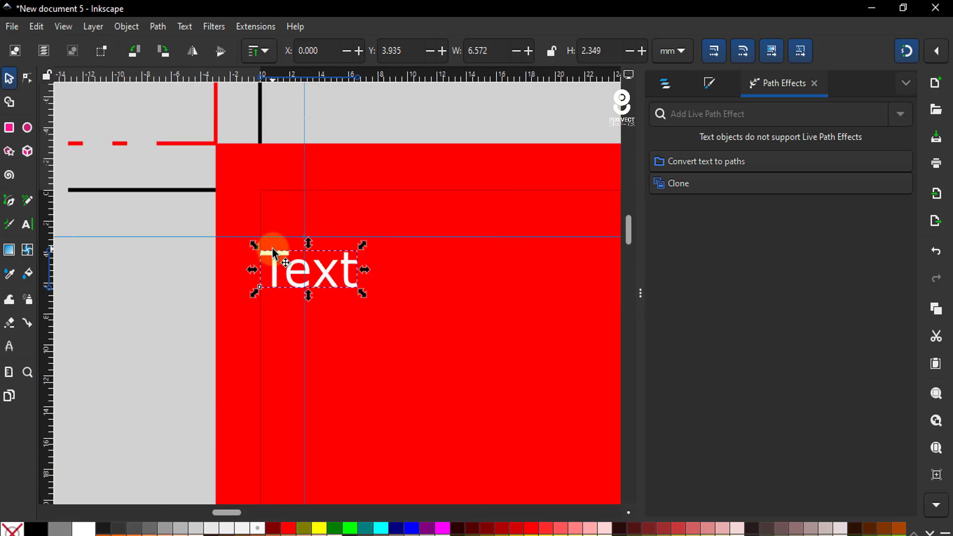
{"action": "key", "text": "Delete"}
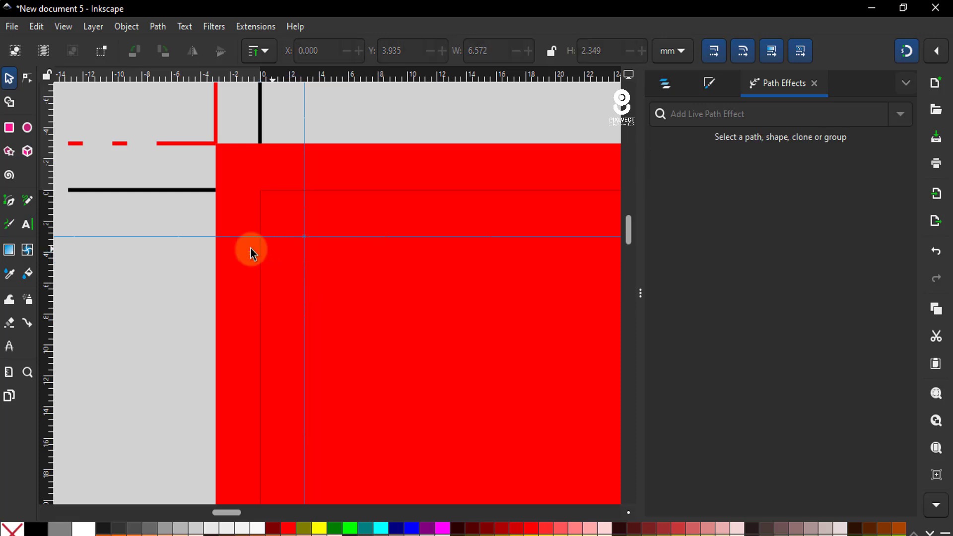
{"action": "scroll", "coordinate": [279, 198], "scroll_direction": "down", "scroll_amount": 2}
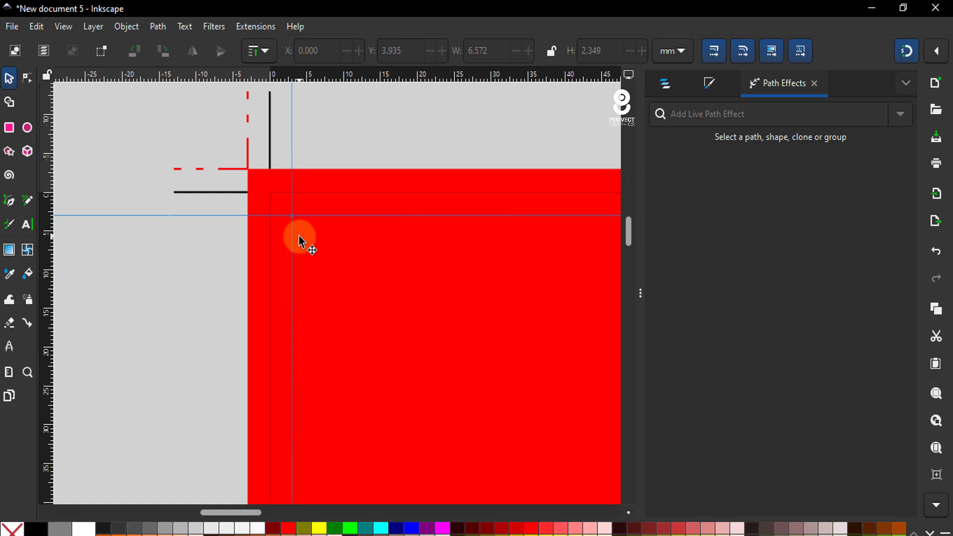
- Select both red page rectangles together and fill them with the near-white swatch
{"action": "left_click", "coordinate": [321, 185]}
{"action": "scroll", "coordinate": [192, 198], "scroll_direction": "down", "scroll_amount": 1}
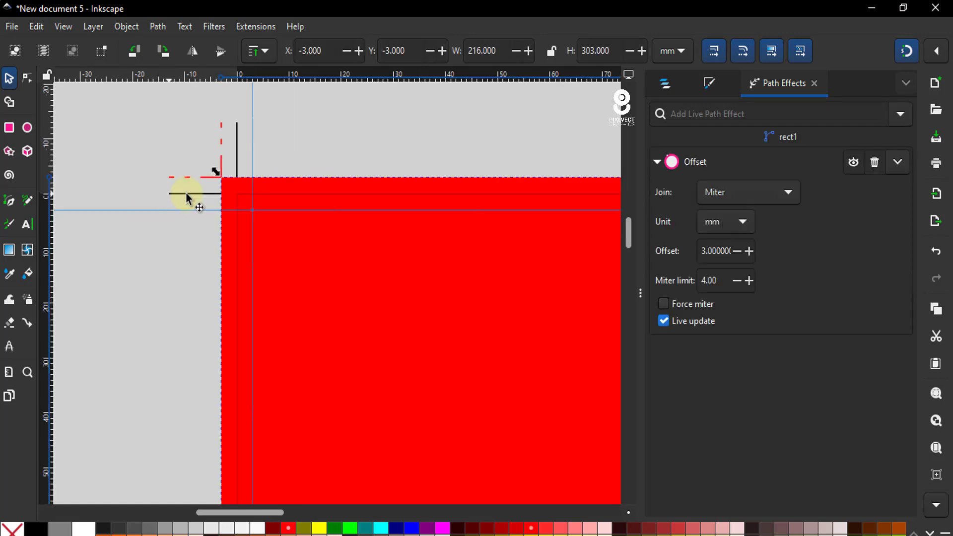
{"action": "scroll", "coordinate": [238, 187], "scroll_direction": "down", "scroll_amount": 3}
{"action": "scroll", "coordinate": [213, 170], "scroll_direction": "down", "scroll_amount": 1}
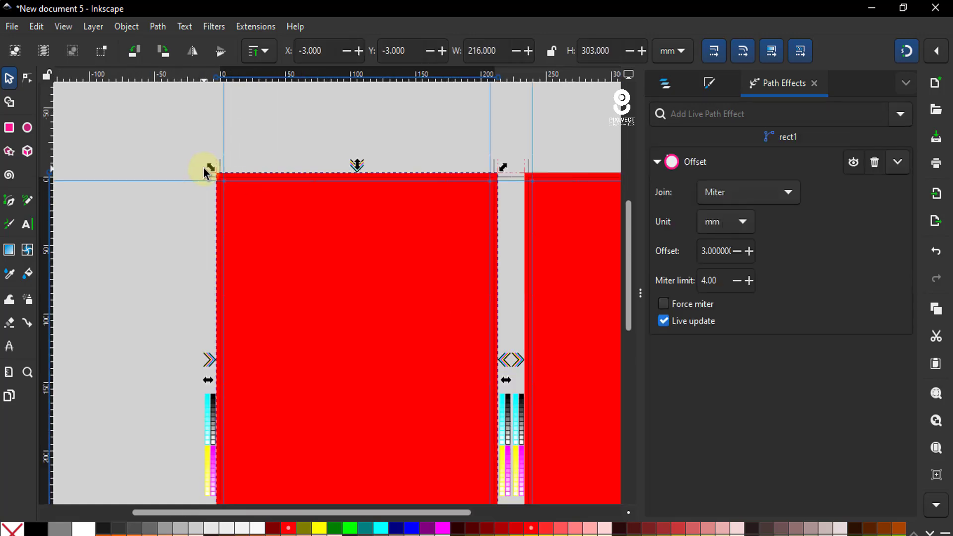
{"action": "scroll", "coordinate": [209, 168], "scroll_direction": "down", "scroll_amount": 2}
{"action": "left_click", "coordinate": [440, 196], "text": "shift"}
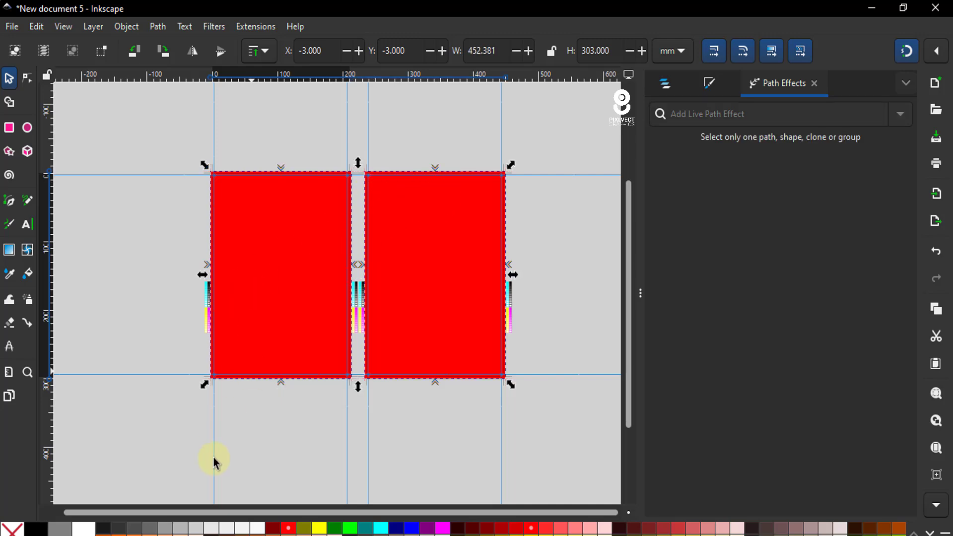
{"action": "left_click", "coordinate": [232, 530]}
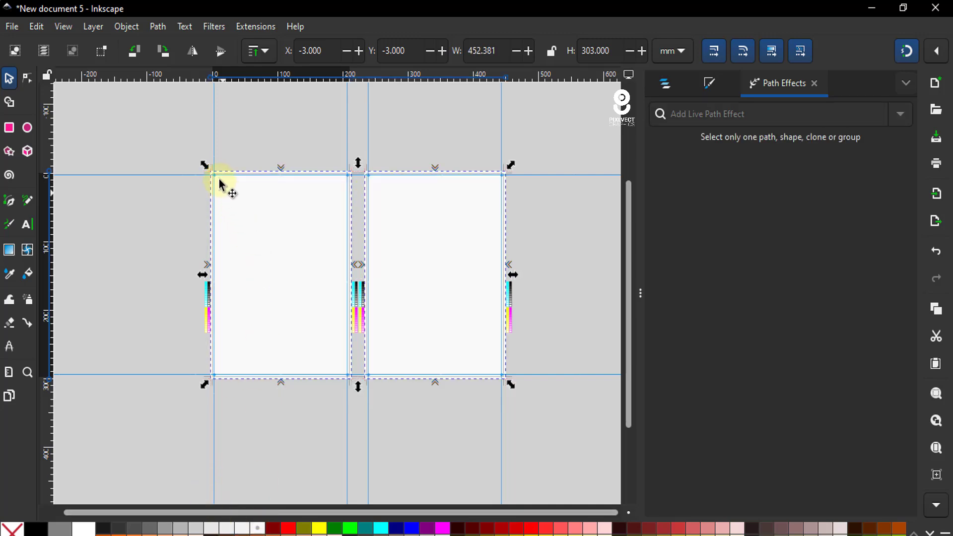
{"action": "scroll", "coordinate": [223, 178], "scroll_direction": "up", "scroll_amount": 2}
{"action": "scroll", "coordinate": [223, 177], "scroll_direction": "up", "scroll_amount": 2}
{"action": "scroll", "coordinate": [263, 154], "scroll_direction": "down", "scroll_amount": 2}
{"action": "scroll", "coordinate": [229, 169], "scroll_direction": "down", "scroll_amount": 2}
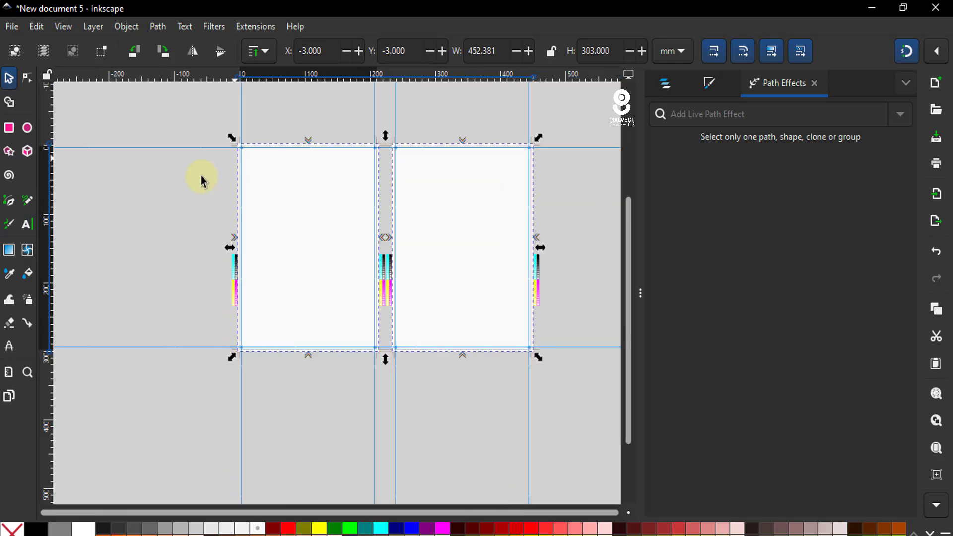
{"action": "scroll", "coordinate": [223, 273], "scroll_direction": "up", "scroll_amount": 4}
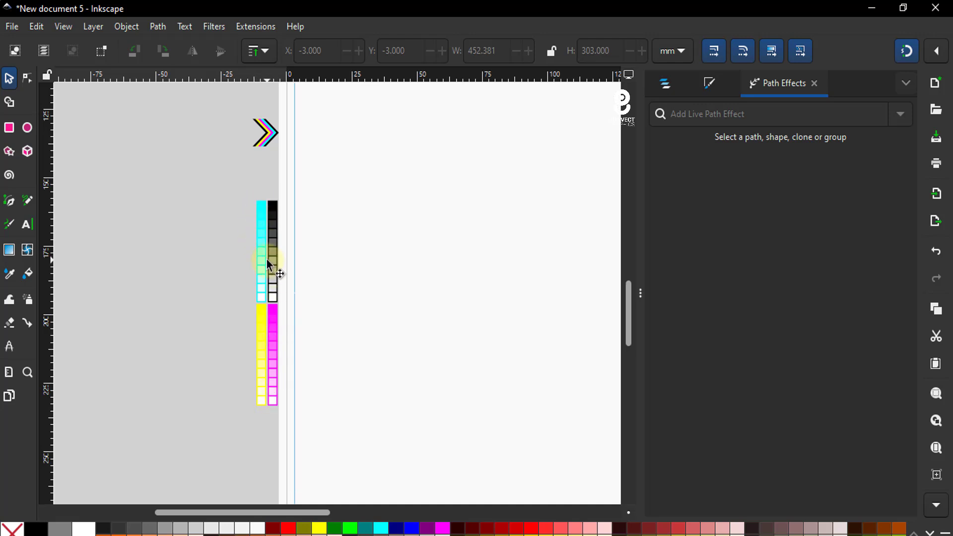
{"action": "scroll", "coordinate": [272, 305], "scroll_direction": "down", "scroll_amount": 1}
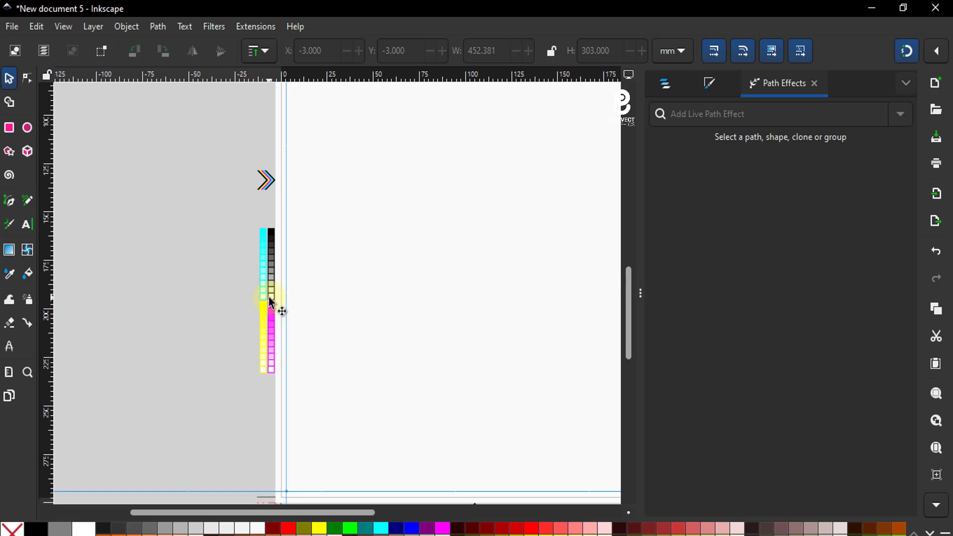
{"action": "scroll", "coordinate": [271, 304], "scroll_direction": "down", "scroll_amount": 2}
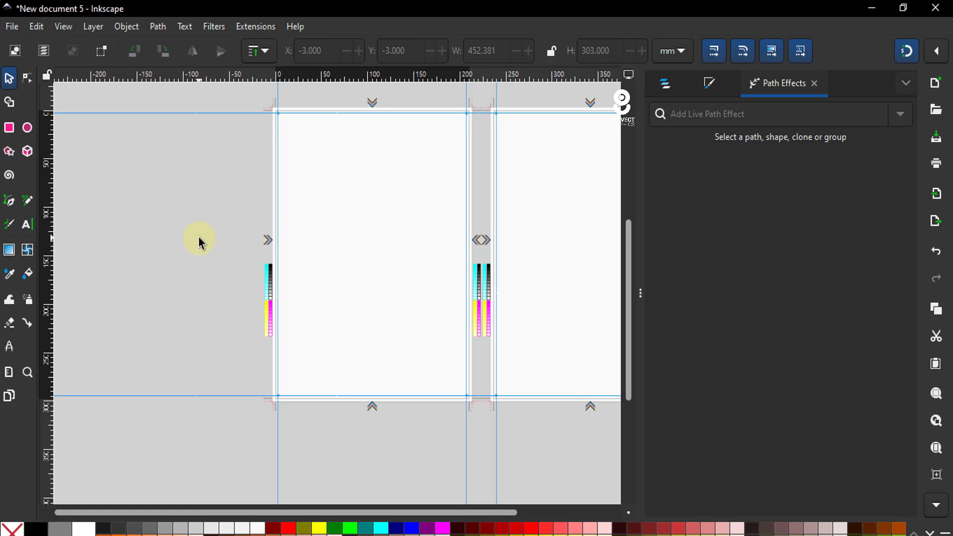
{"action": "scroll", "coordinate": [257, 296], "scroll_direction": "up", "scroll_amount": 3, "text": "ctrl"}
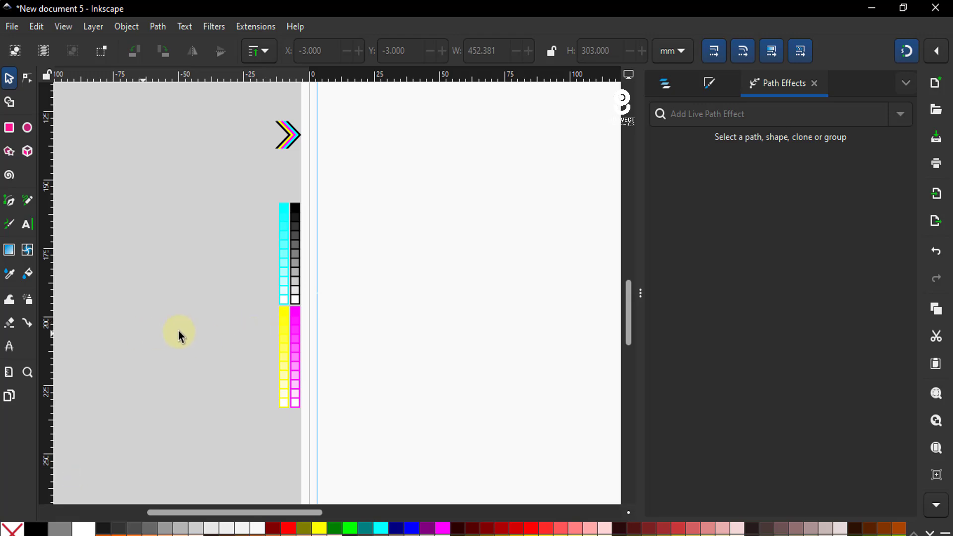
- Draw a small rectangle and colour it golden brown by shifting its hue to 41 (aa7300ff)
{"action": "left_click", "coordinate": [14, 128]}
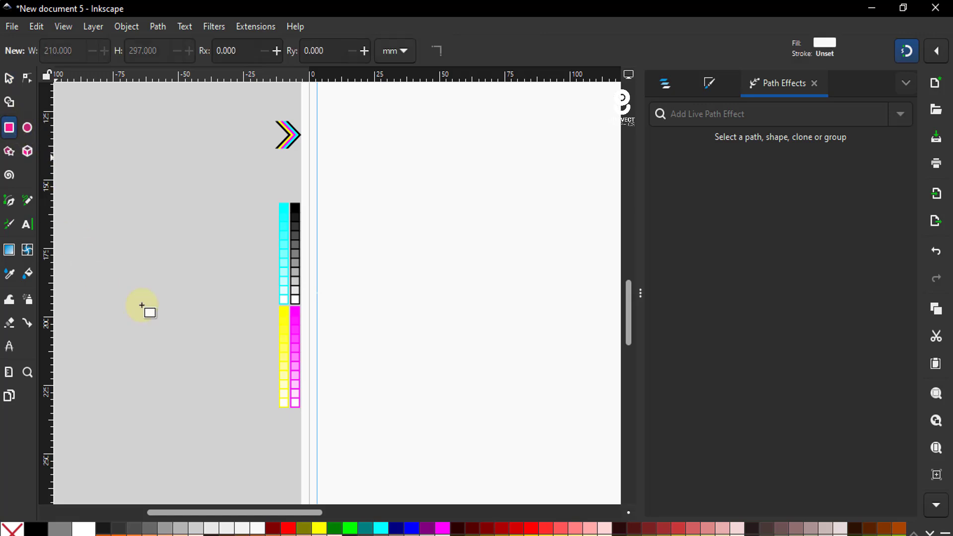
{"action": "left_click_drag", "start_coordinate": [179, 333], "coordinate": [208, 362]}
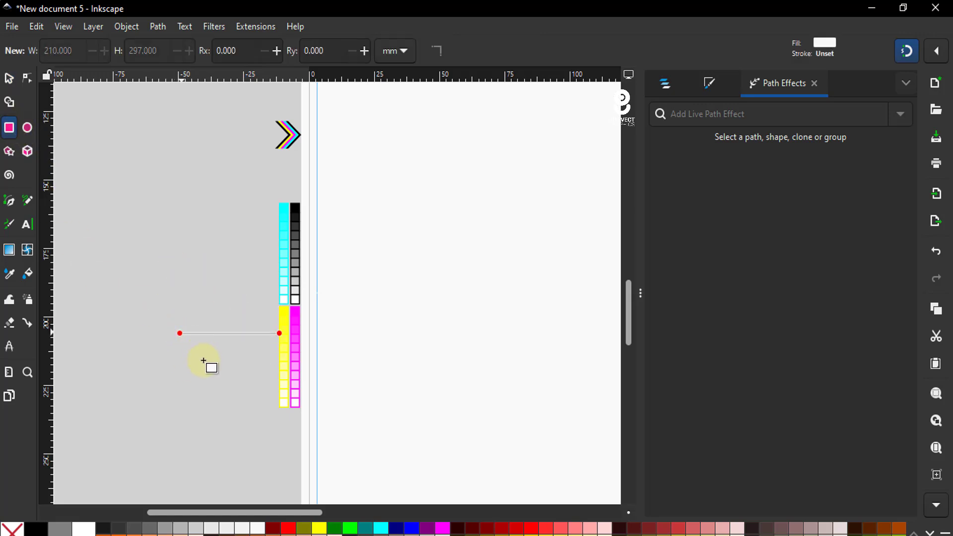
{"action": "scroll", "coordinate": [186, 243], "scroll_direction": "down", "scroll_amount": 3}
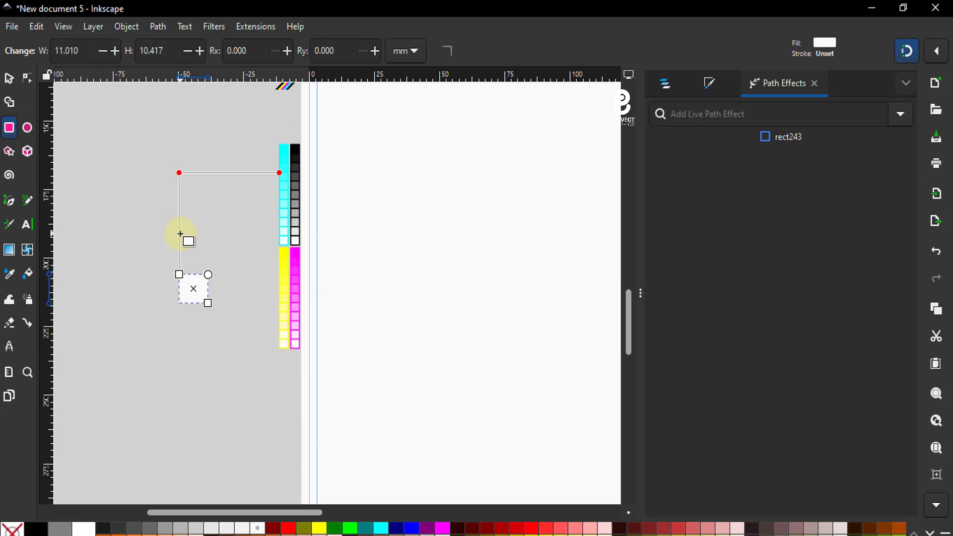
{"action": "scroll", "coordinate": [190, 219], "scroll_direction": "down", "scroll_amount": 5}
{"action": "scroll", "coordinate": [194, 150], "scroll_direction": "up", "scroll_amount": 2, "text": "ctrl"}
{"action": "scroll", "coordinate": [196, 162], "scroll_direction": "down", "scroll_amount": 1, "text": "ctrl"}
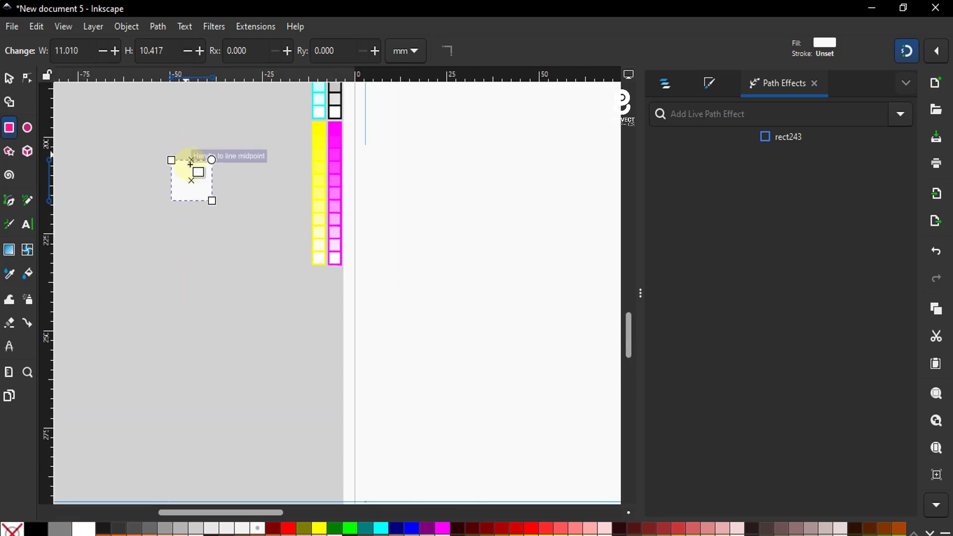
{"action": "left_click", "coordinate": [902, 529]}
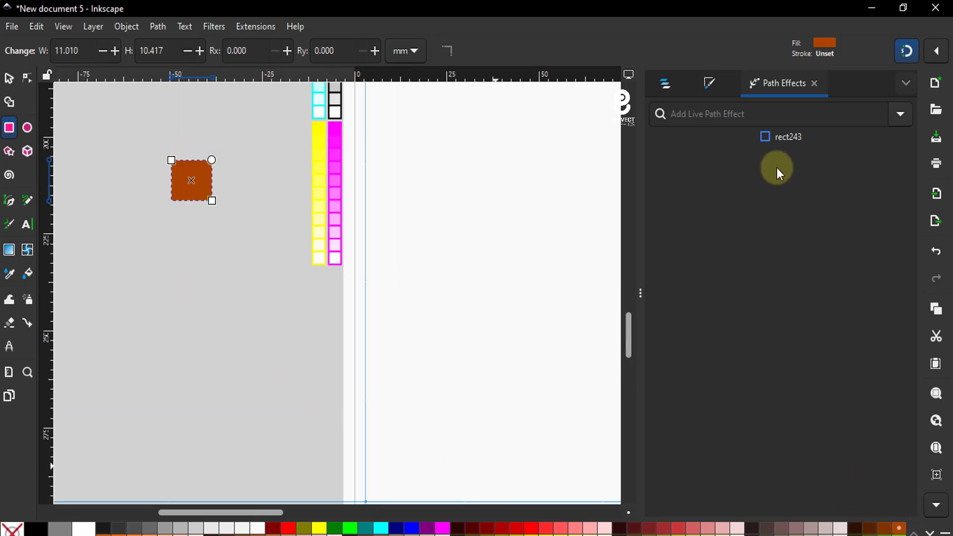
{"action": "left_click", "coordinate": [708, 83]}
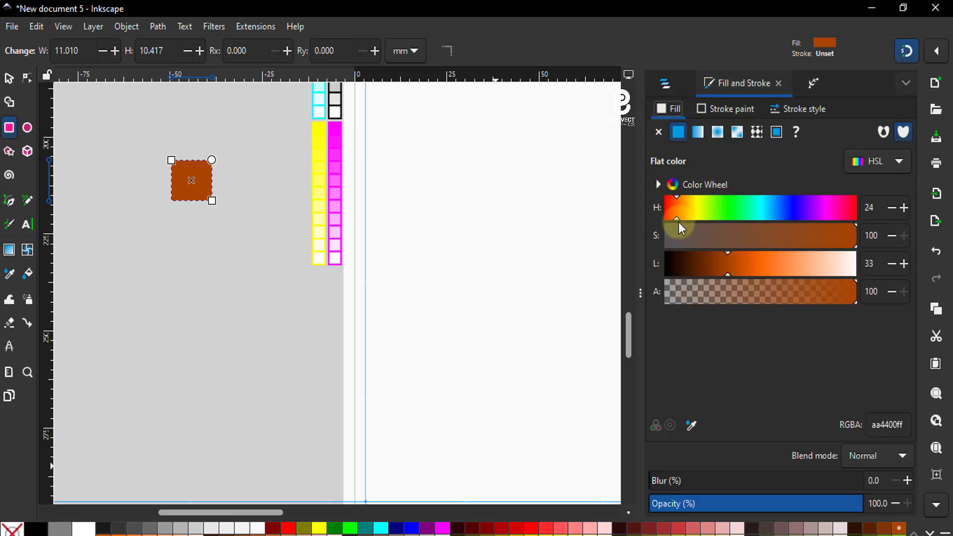
{"action": "left_click_drag", "start_coordinate": [683, 217], "coordinate": [687, 218]}
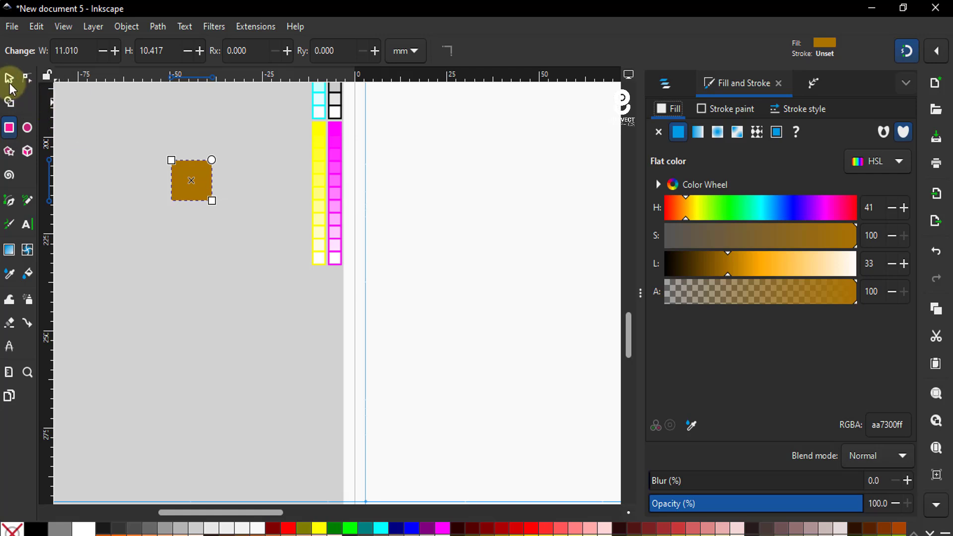
{"action": "key", "text": "s"}
- Move the square beneath the left colour bars and shrink it to about 7.26 × 8.613 mm
{"action": "left_click", "coordinate": [182, 238]}
{"action": "mouse_move", "coordinate": [205, 191]}
{"action": "left_mouse_down"}
{"action": "mouse_move", "coordinate": [286, 330]}
{"action": "mouse_move", "coordinate": [325, 334]}
{"action": "left_mouse_up"}
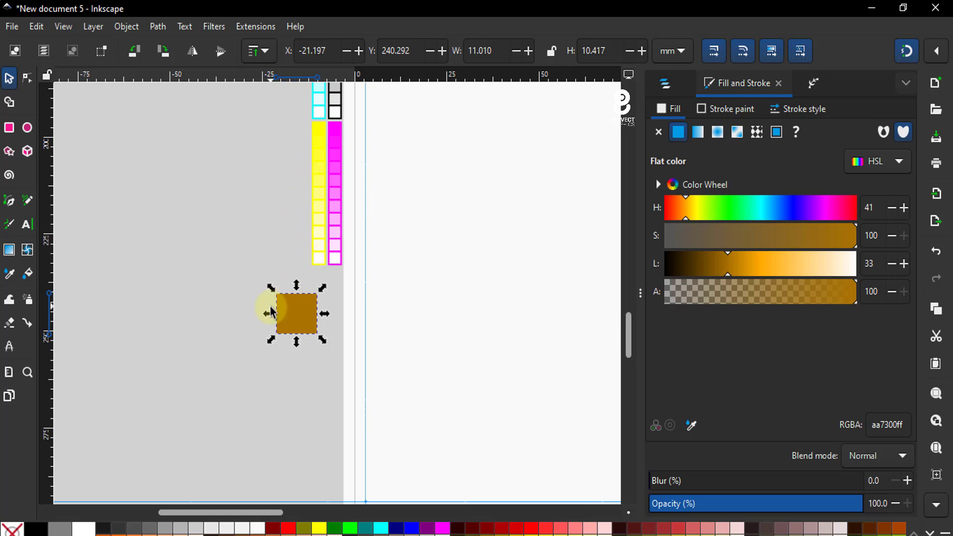
{"action": "scroll", "coordinate": [335, 298], "scroll_direction": "up", "scroll_amount": 2, "text": "ctrl"}
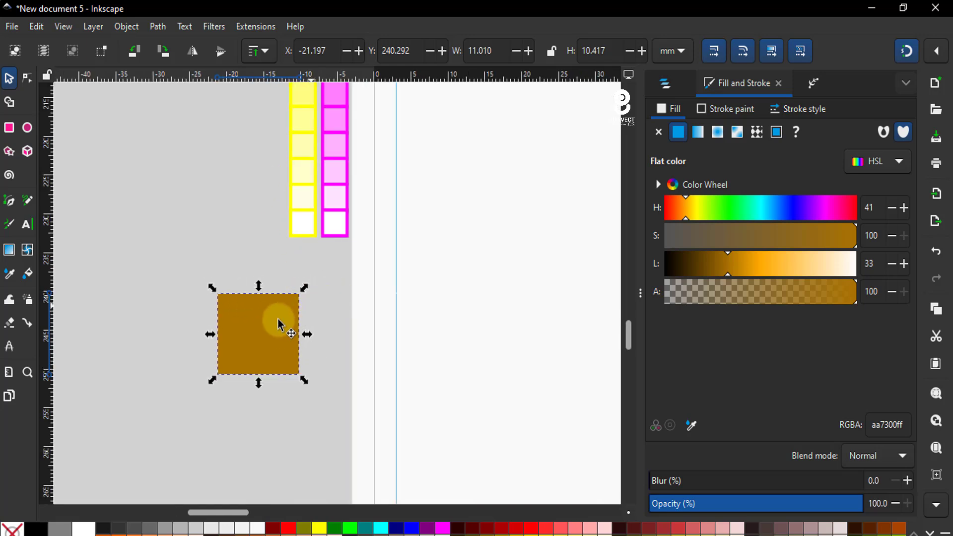
{"action": "left_click_drag", "start_coordinate": [277, 324], "coordinate": [321, 299]}
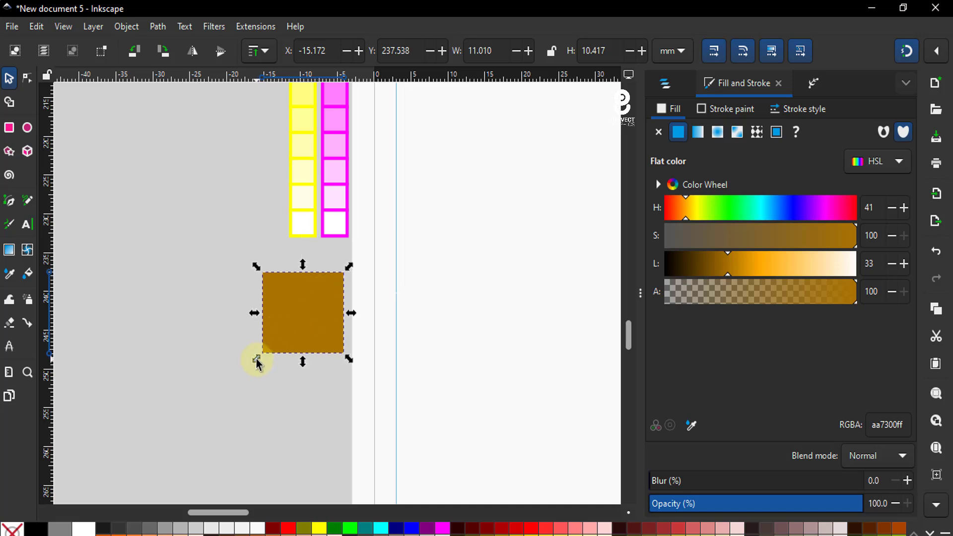
{"action": "left_click_drag", "start_coordinate": [256, 358], "coordinate": [279, 349]}
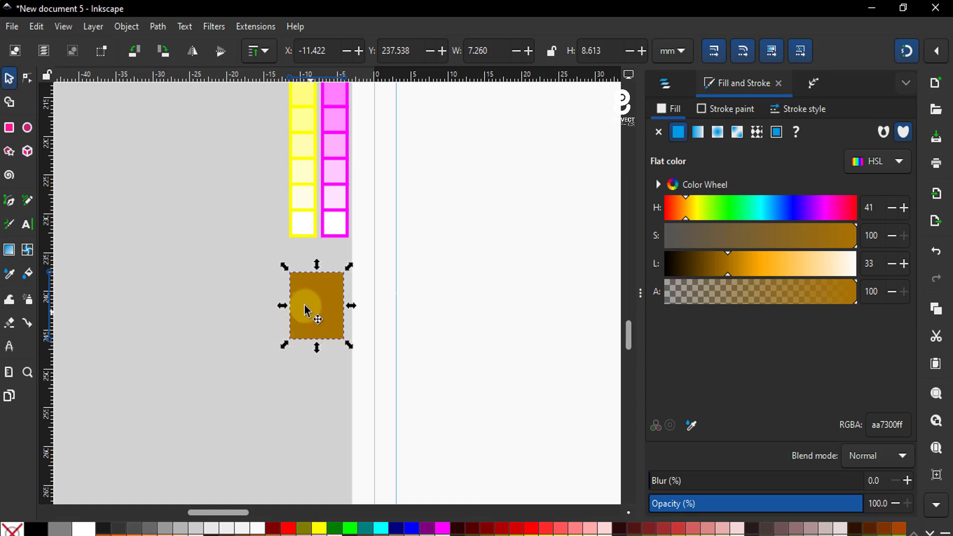
{"action": "scroll", "coordinate": [197, 319], "scroll_direction": "down", "scroll_amount": 2}
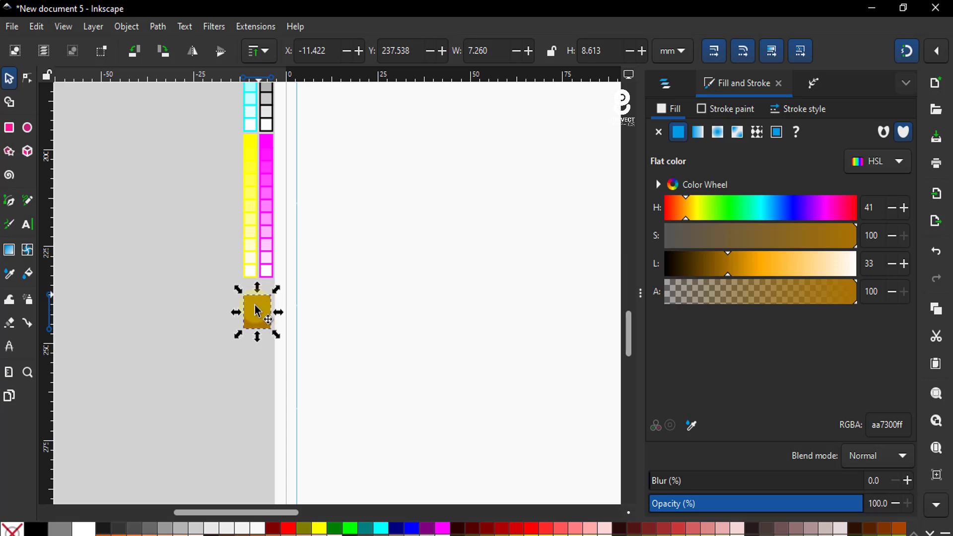
{"action": "left_click", "coordinate": [221, 333]}
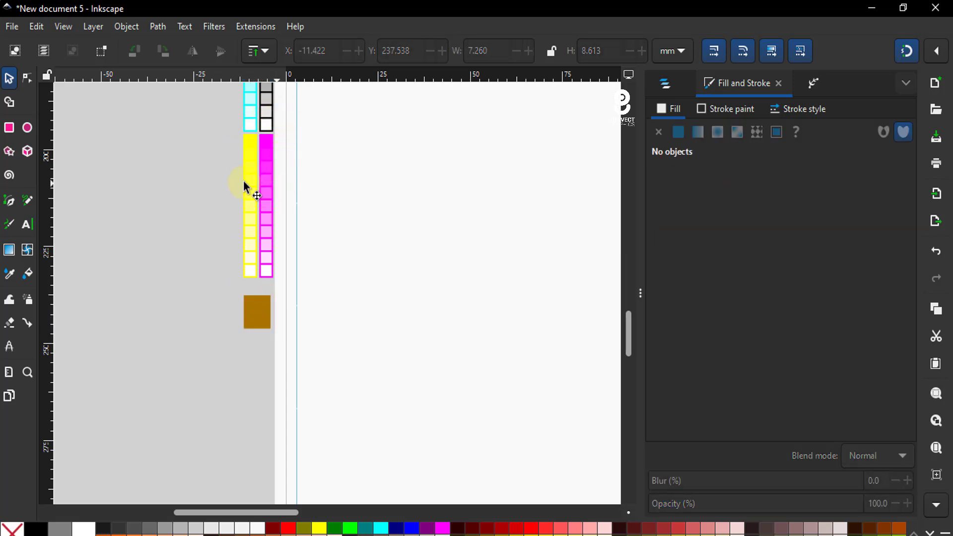
{"action": "left_click", "coordinate": [258, 319]}
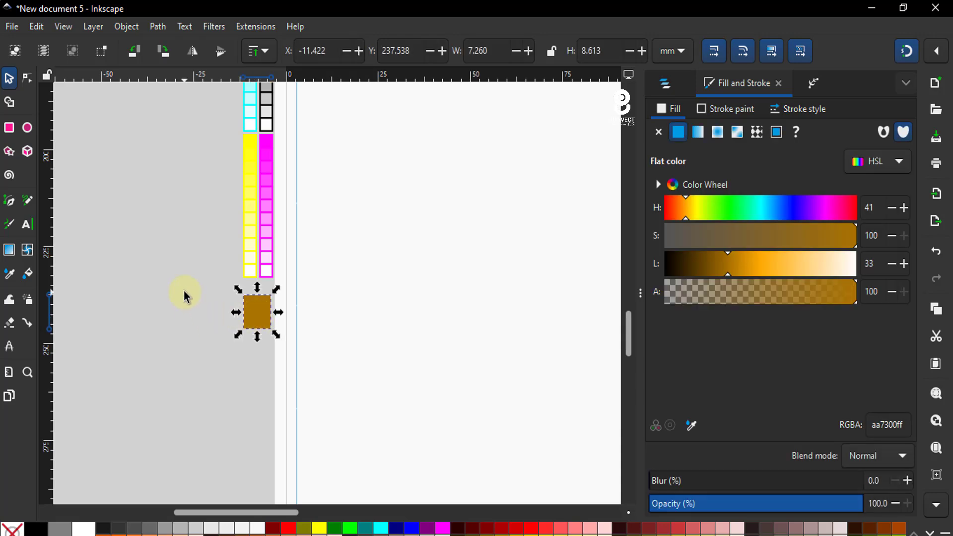
{"action": "scroll", "coordinate": [186, 294], "scroll_direction": "down", "scroll_amount": 1}
{"action": "scroll", "coordinate": [186, 294], "scroll_direction": "down", "scroll_amount": 2}
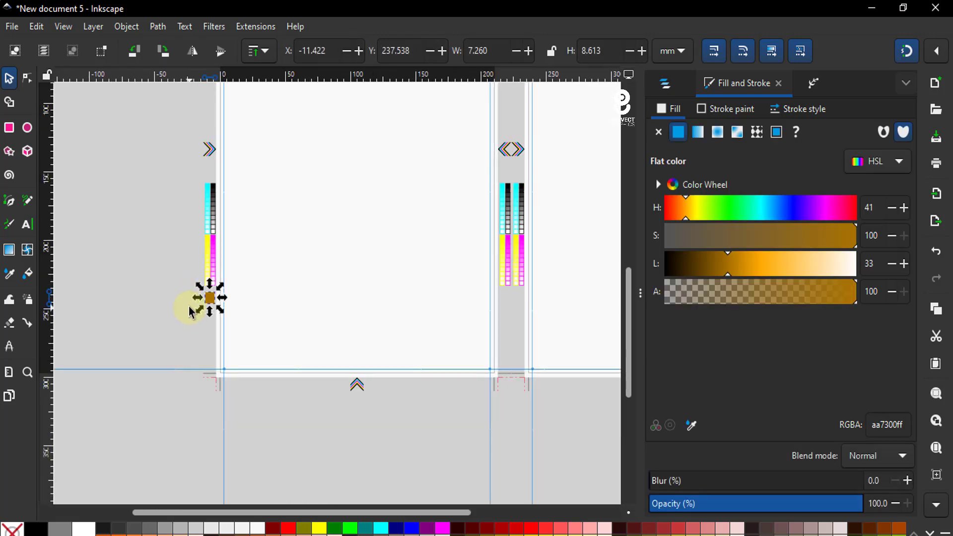
- With the Text tool active, zoom in on the area below the left page's lower-left corner
{"action": "left_click", "coordinate": [189, 307]}
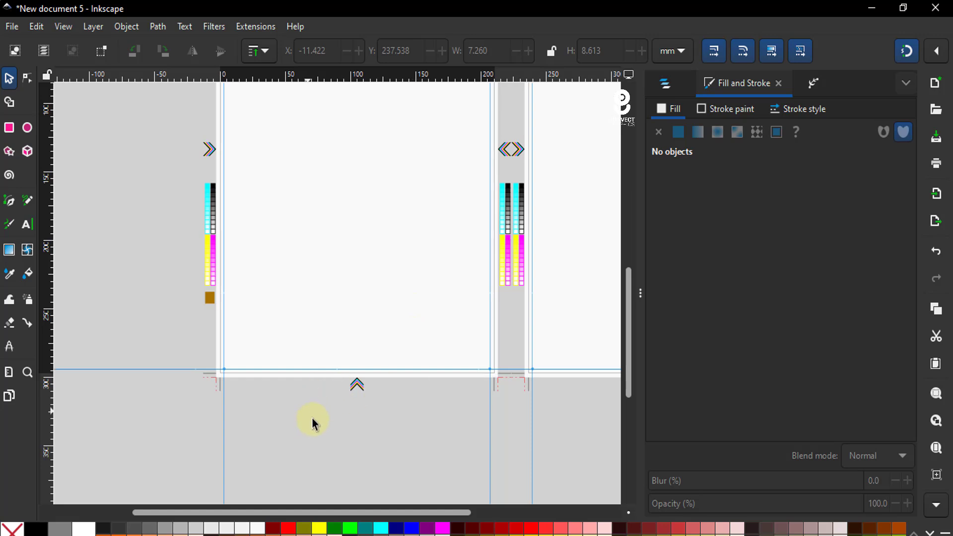
{"action": "scroll", "coordinate": [263, 375], "scroll_direction": "down", "scroll_amount": 3}
{"action": "scroll", "coordinate": [266, 379], "scroll_direction": "up", "scroll_amount": 3}
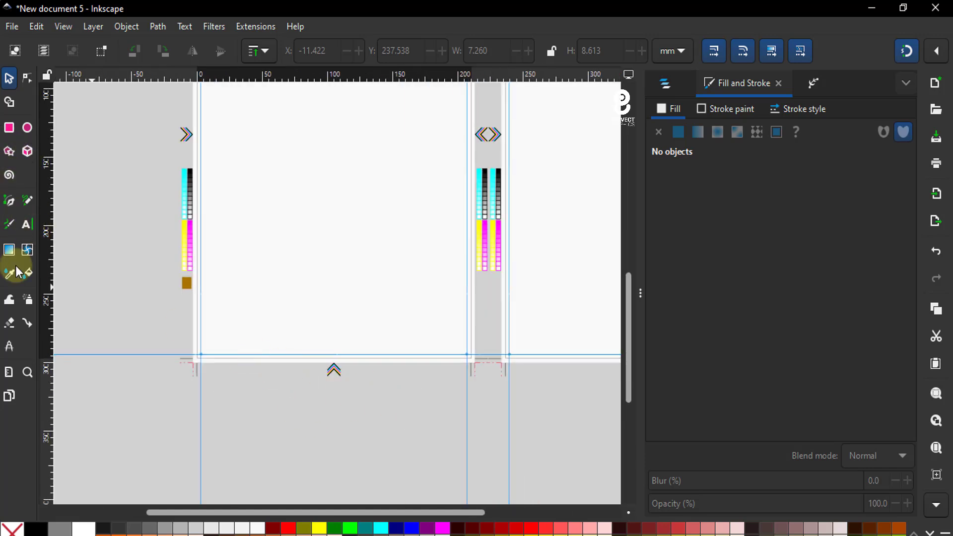
{"action": "left_click", "coordinate": [28, 224]}
{"action": "scroll", "coordinate": [352, 397], "scroll_direction": "down", "scroll_amount": 2}
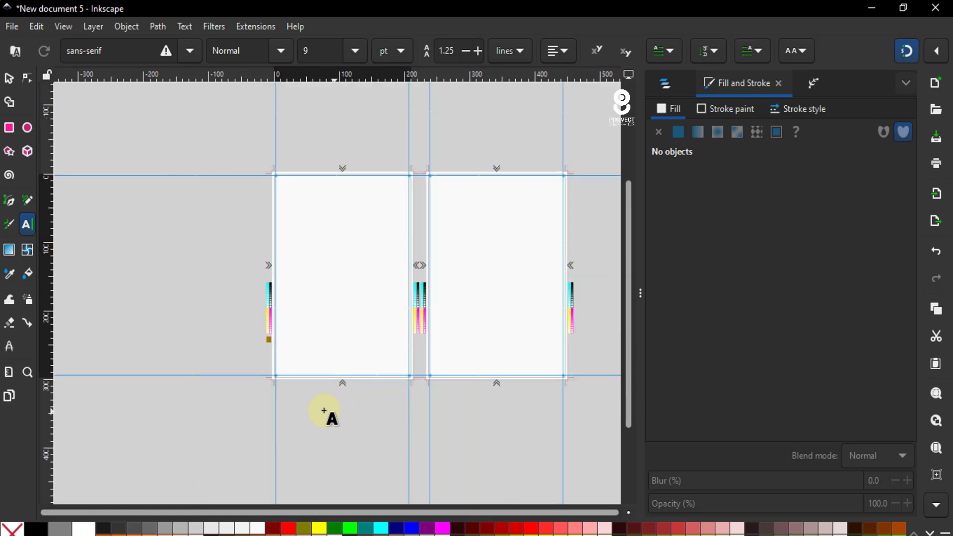
{"action": "scroll", "coordinate": [347, 399], "scroll_direction": "up", "scroll_amount": 2}
{"action": "scroll", "coordinate": [353, 397], "scroll_direction": "up", "scroll_amount": 2}
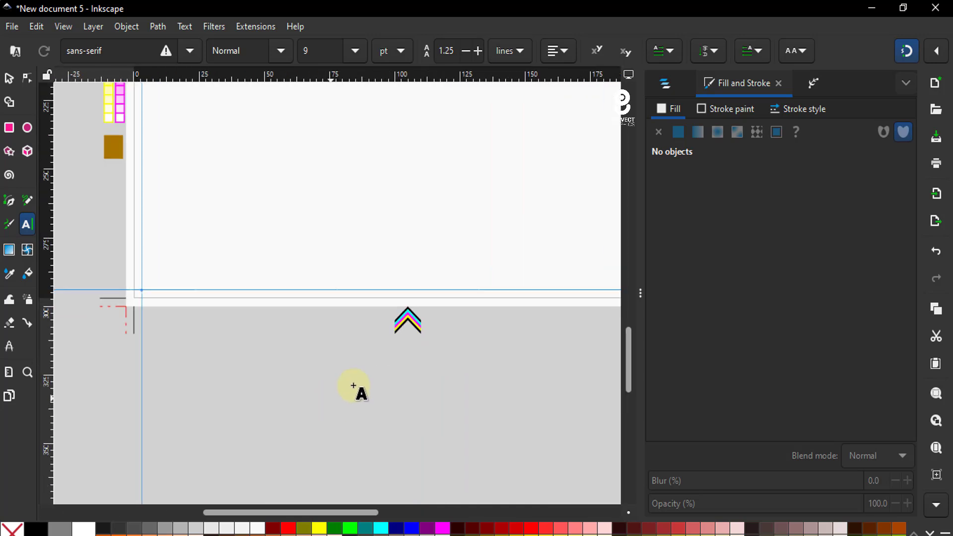
- Type the 9 pt label 'A4 flyer back to back' just below the left page
{"action": "left_click", "coordinate": [334, 374]}
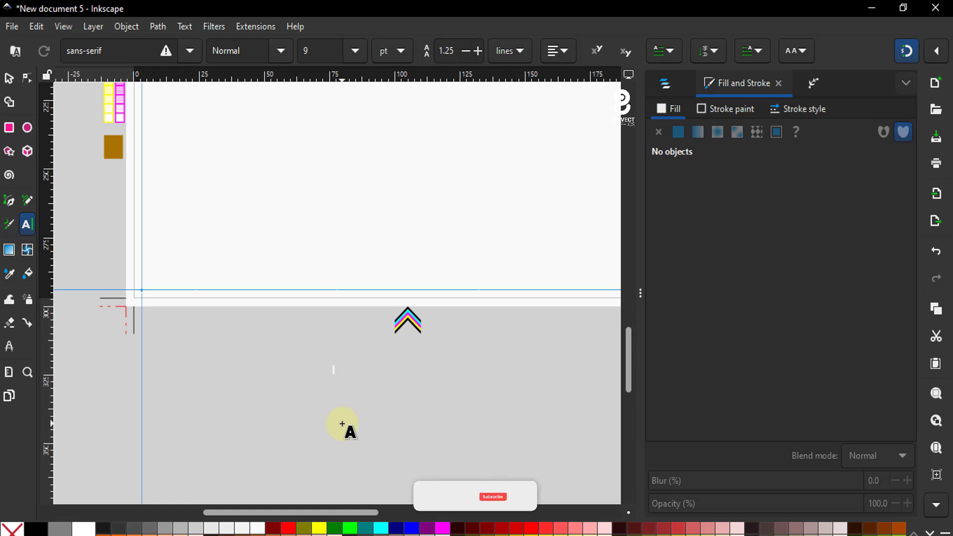
{"action": "scroll", "coordinate": [401, 374], "scroll_direction": "up", "scroll_amount": 2}
{"action": "type", "text": "A4"}
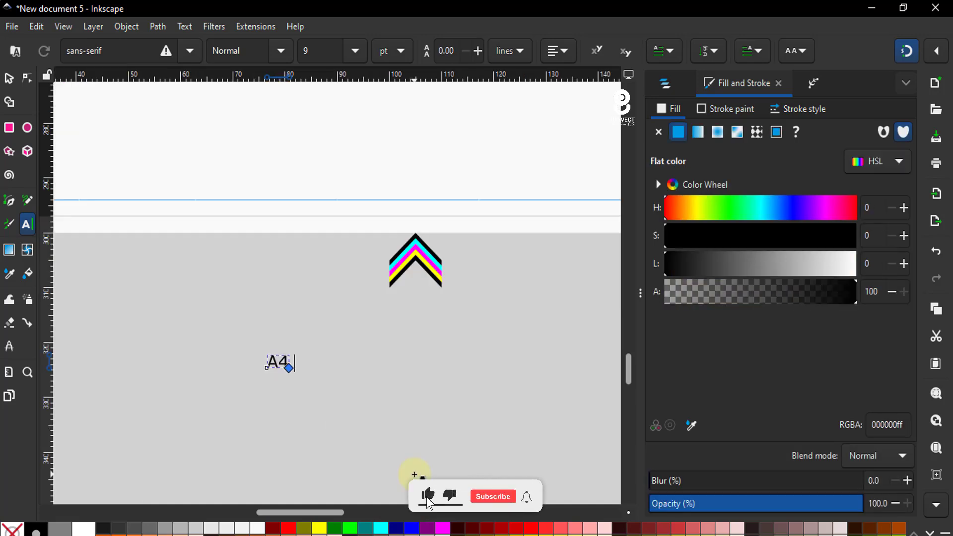
{"action": "type", "text": " flyer"}
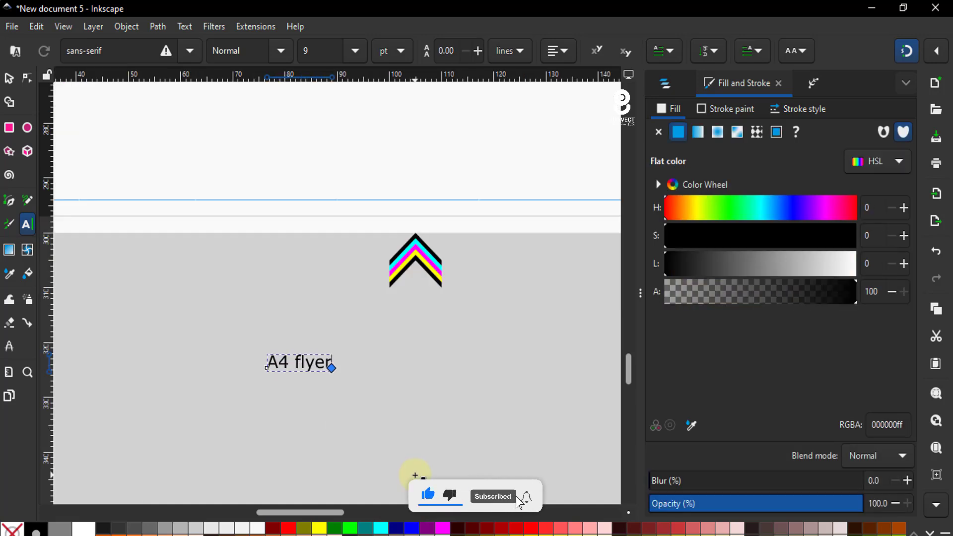
{"action": "type", "text": " ba"}
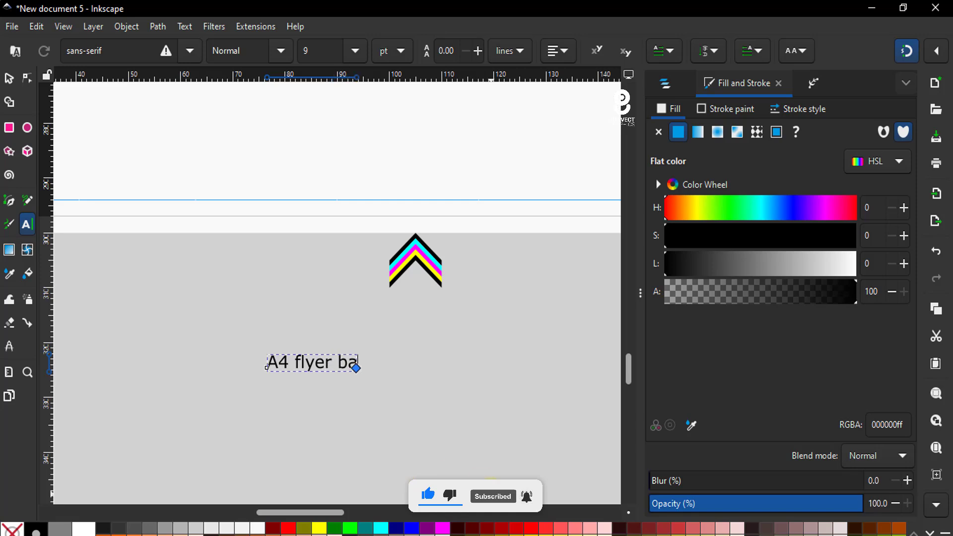
{"action": "type", "text": "ck to"}
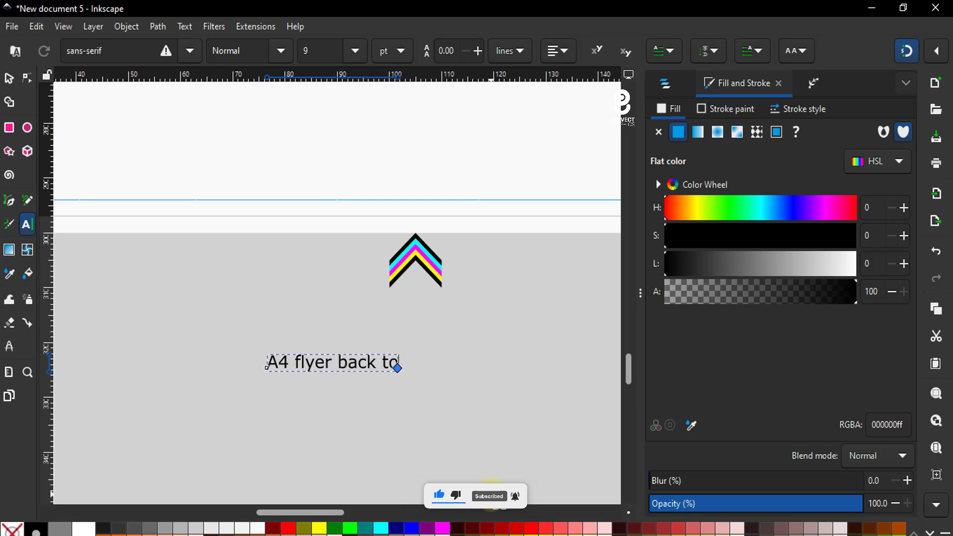
{"action": "type", "text": " back"}
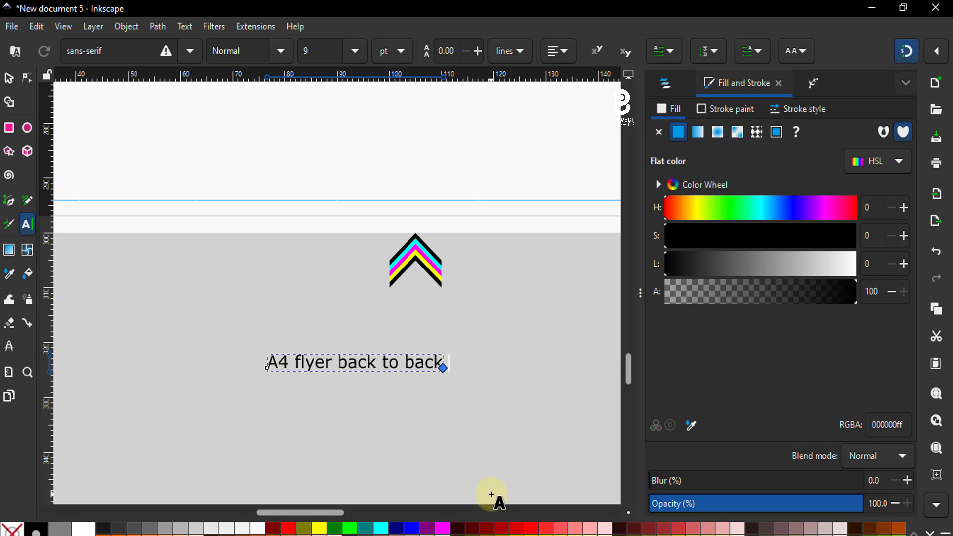
{"action": "scroll", "coordinate": [187, 336], "scroll_direction": "down", "scroll_amount": 3}
{"action": "scroll", "coordinate": [197, 365], "scroll_direction": "down", "scroll_amount": 5}
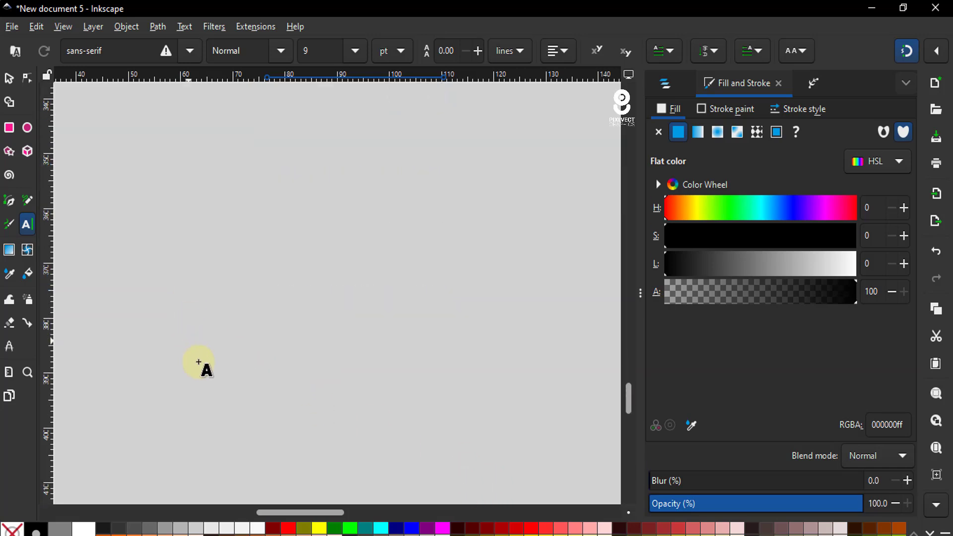
{"action": "scroll", "coordinate": [274, 422], "scroll_direction": "down", "scroll_amount": 2}
{"action": "scroll", "coordinate": [275, 422], "scroll_direction": "down", "scroll_amount": 6}
- Deselect the label and collapse Layer 1 and Printing Marks 0 in Layers and Objects
{"action": "scroll", "coordinate": [298, 417], "scroll_direction": "up", "scroll_amount": 2}
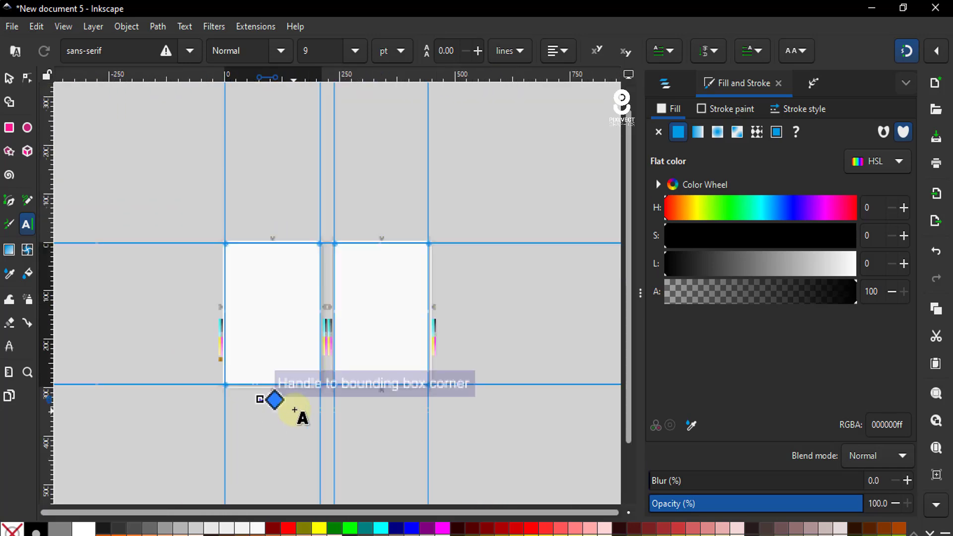
{"action": "scroll", "coordinate": [308, 417], "scroll_direction": "up", "scroll_amount": 1}
{"action": "left_click", "coordinate": [9, 78]}
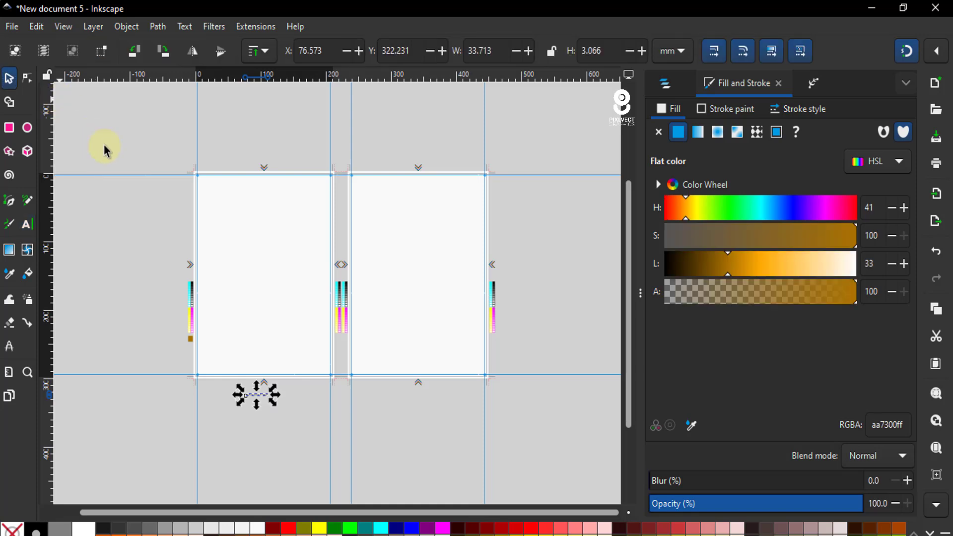
{"action": "left_click", "coordinate": [136, 170]}
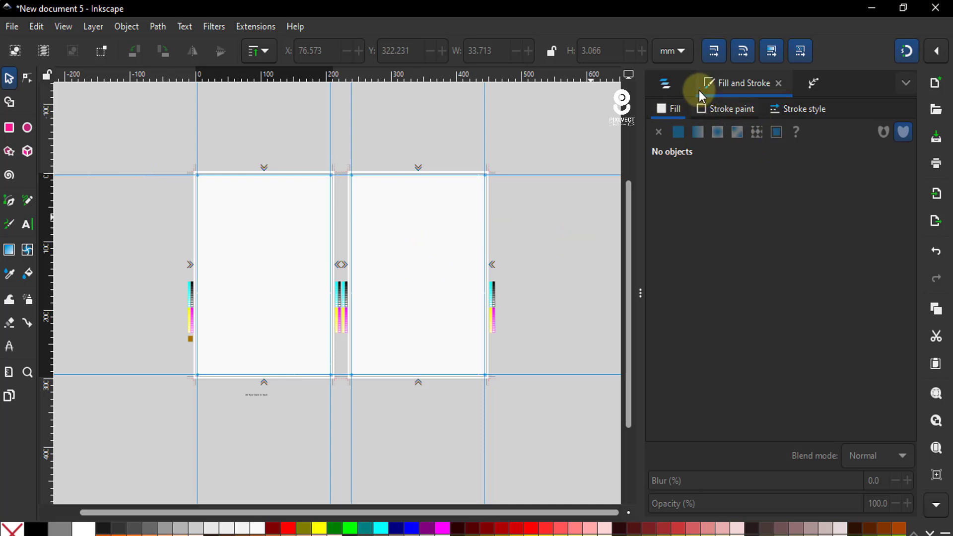
{"action": "left_click", "coordinate": [675, 85]}
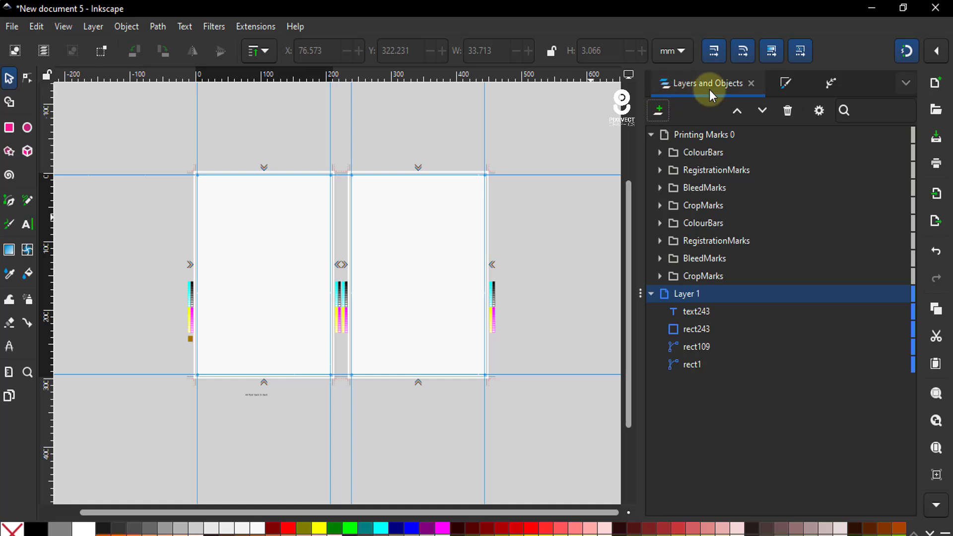
{"action": "left_click", "coordinate": [651, 294]}
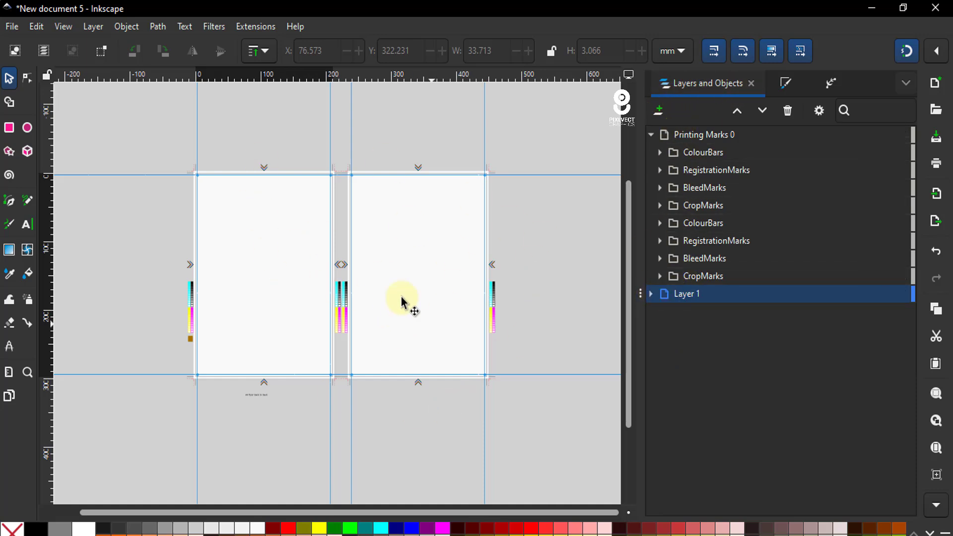
{"action": "left_click", "coordinate": [651, 134]}
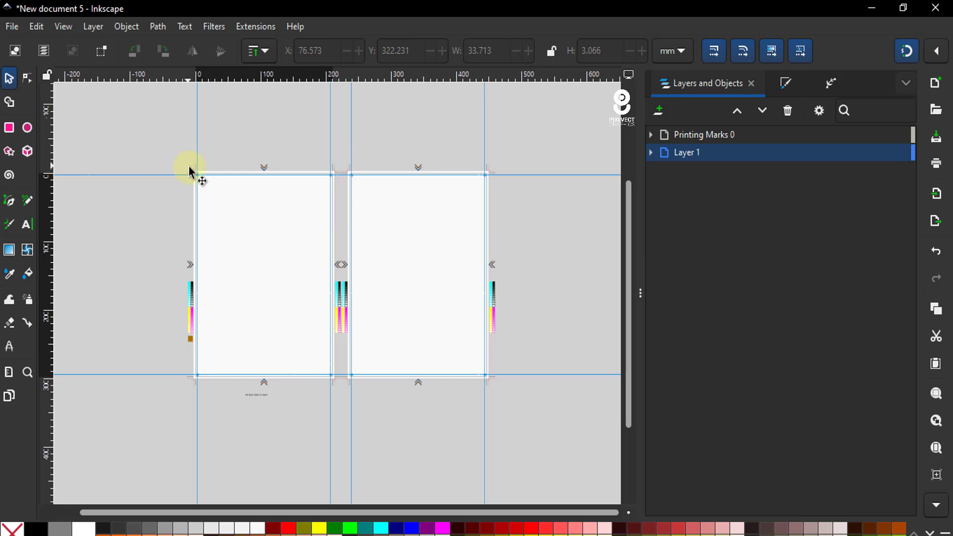
- Lock the guides so they can no longer be moved
{"action": "scroll", "coordinate": [193, 170], "scroll_direction": "up", "scroll_amount": 2, "text": "ctrl"}
{"action": "scroll", "coordinate": [192, 166], "scroll_direction": "up", "scroll_amount": 2, "text": "ctrl"}
{"action": "scroll", "coordinate": [191, 167], "scroll_direction": "up", "scroll_amount": 6, "text": "ctrl"}
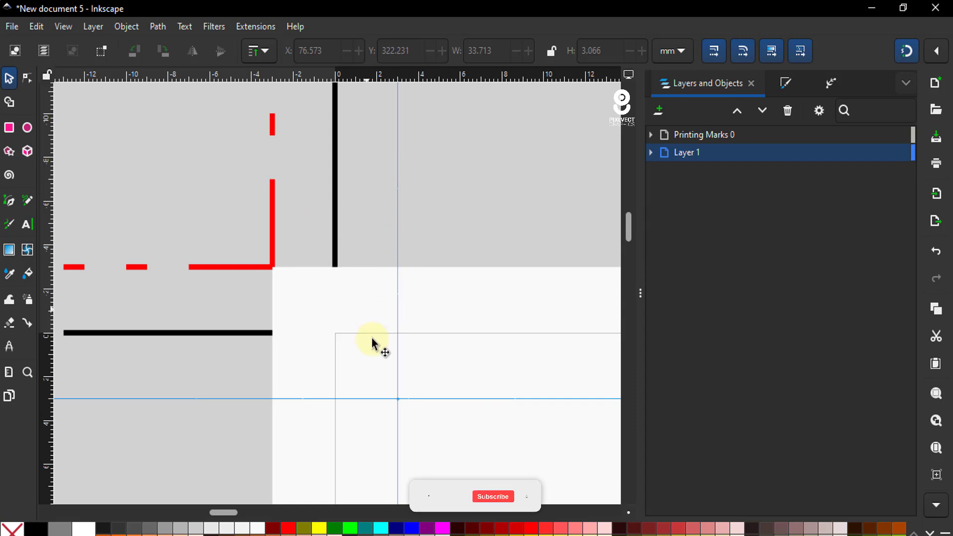
{"action": "scroll", "coordinate": [386, 218], "scroll_direction": "down", "scroll_amount": 5}
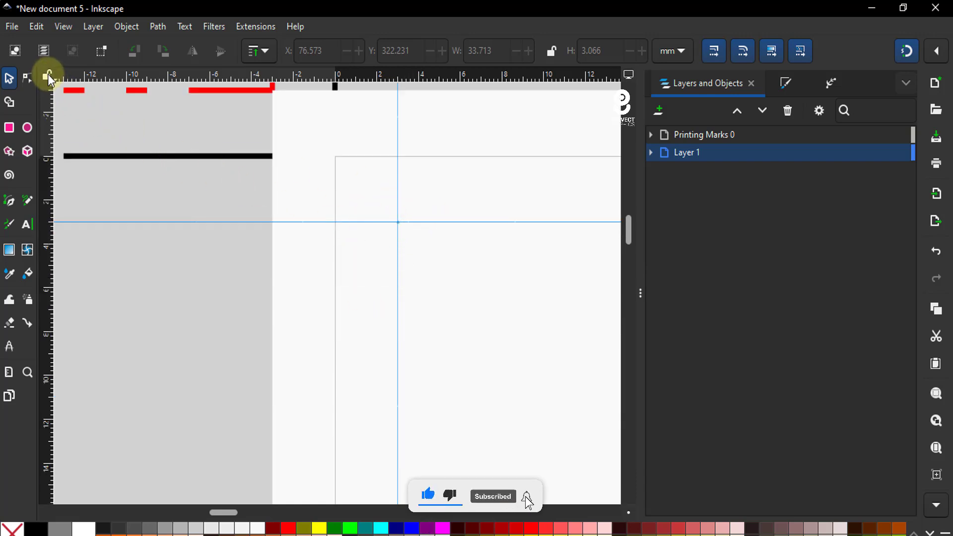
{"action": "left_click", "coordinate": [48, 75]}
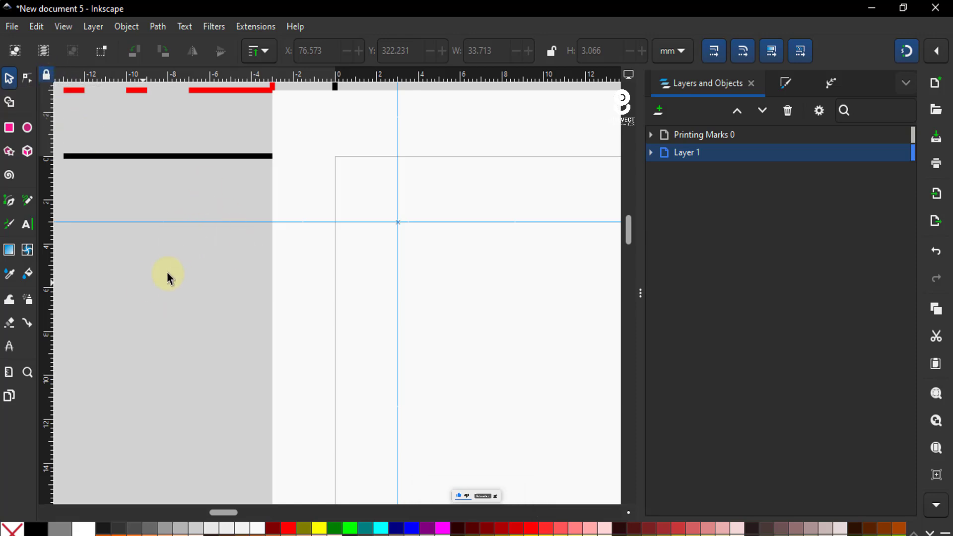
{"action": "scroll", "coordinate": [205, 279], "scroll_direction": "down", "scroll_amount": 2, "text": "ctrl"}
- Rename the page background rectangle rect1 to BG and lock it
{"action": "left_click", "coordinate": [240, 222]}
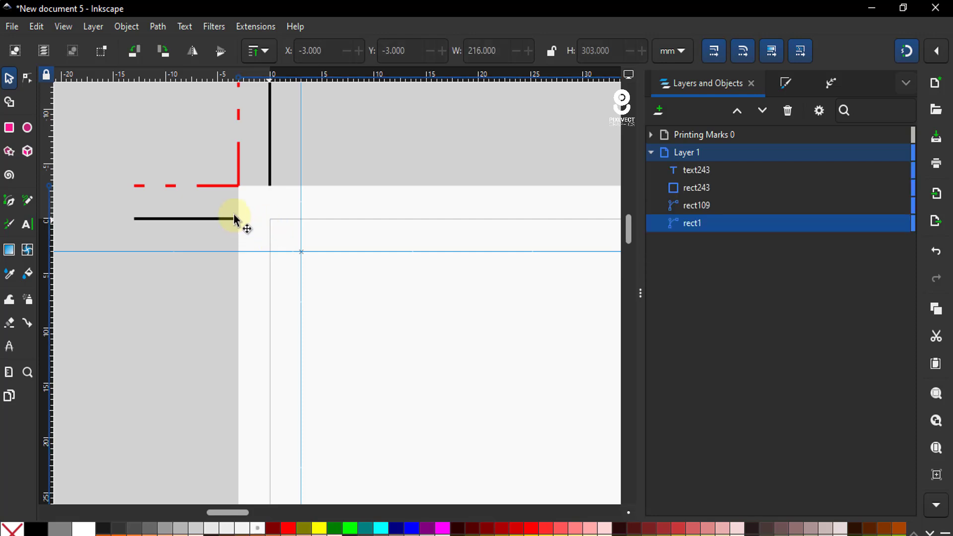
{"action": "double_click", "coordinate": [694, 225]}
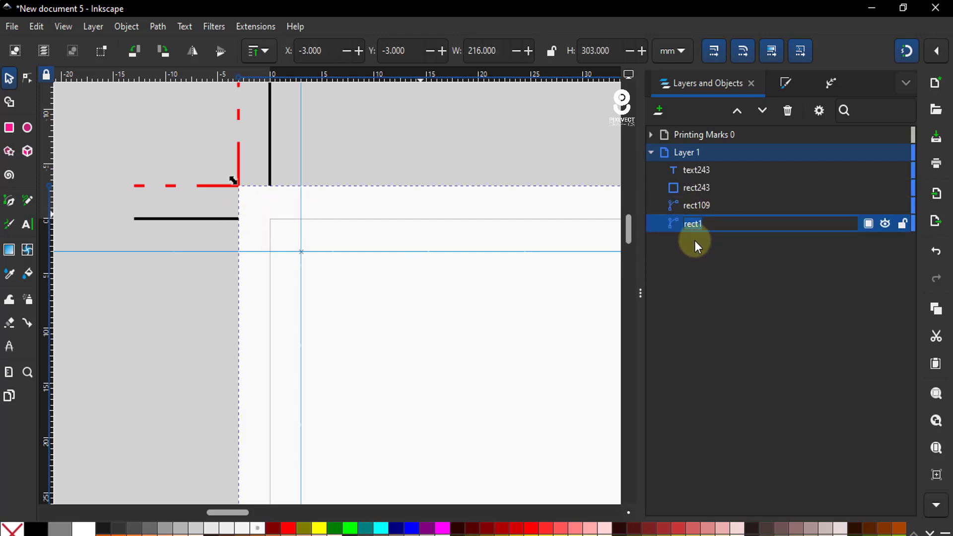
{"action": "type", "text": "BG"}
{"action": "key", "text": "Return"}
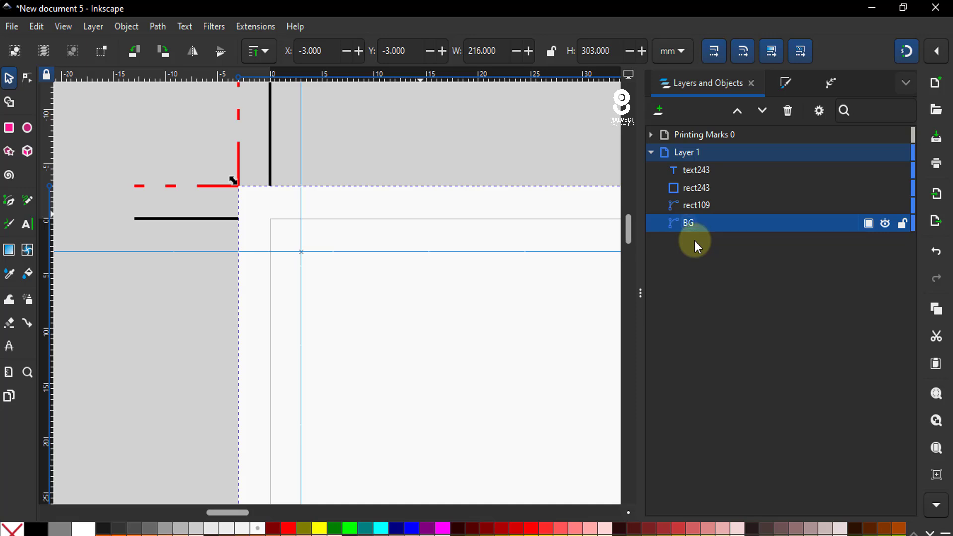
{"action": "left_click", "coordinate": [903, 226]}
{"action": "scroll", "coordinate": [282, 226], "scroll_direction": "down", "scroll_amount": 2, "text": "ctrl"}
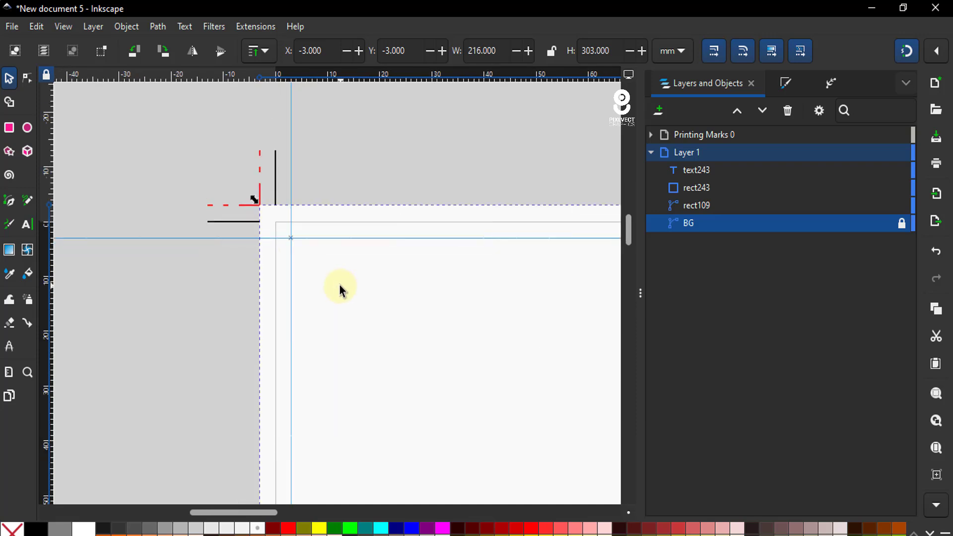
{"action": "left_click_drag", "start_coordinate": [319, 272], "coordinate": [405, 300]}
{"action": "scroll", "coordinate": [313, 263], "scroll_direction": "up", "scroll_amount": 1, "text": "ctrl"}
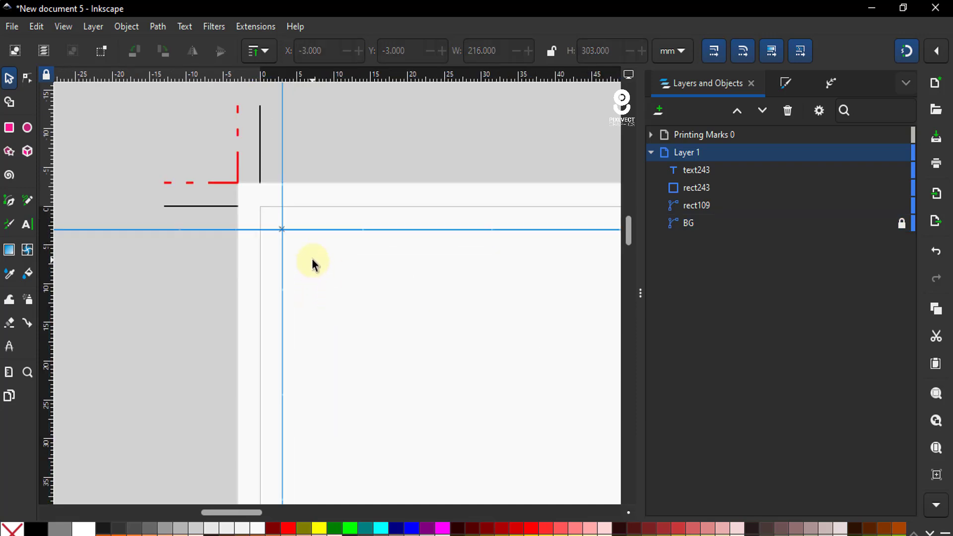
{"action": "scroll", "coordinate": [245, 233], "scroll_direction": "down", "scroll_amount": 1, "text": "ctrl"}
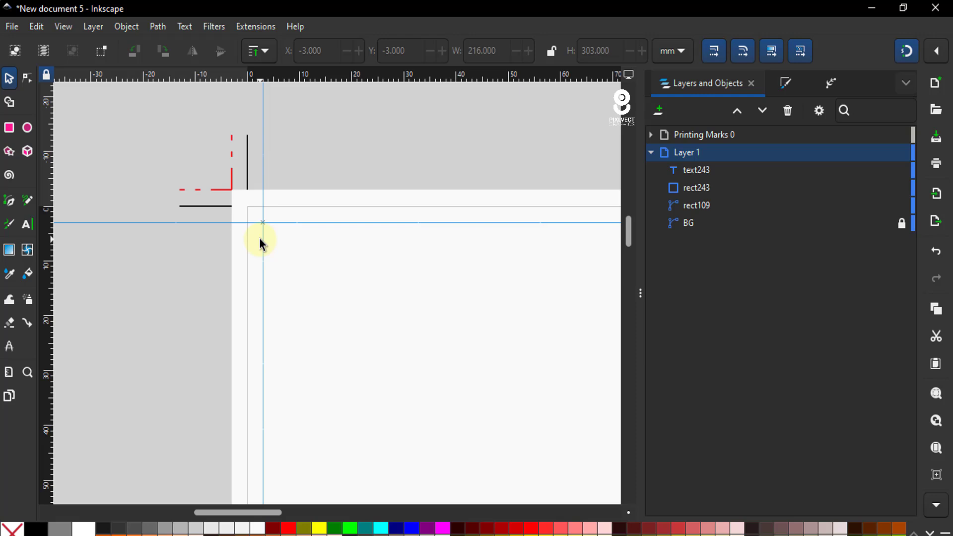
- Zoom out to show both pages with their printing marks, guides and label
{"action": "scroll", "coordinate": [179, 187], "scroll_direction": "down", "scroll_amount": 5, "text": "ctrl"}
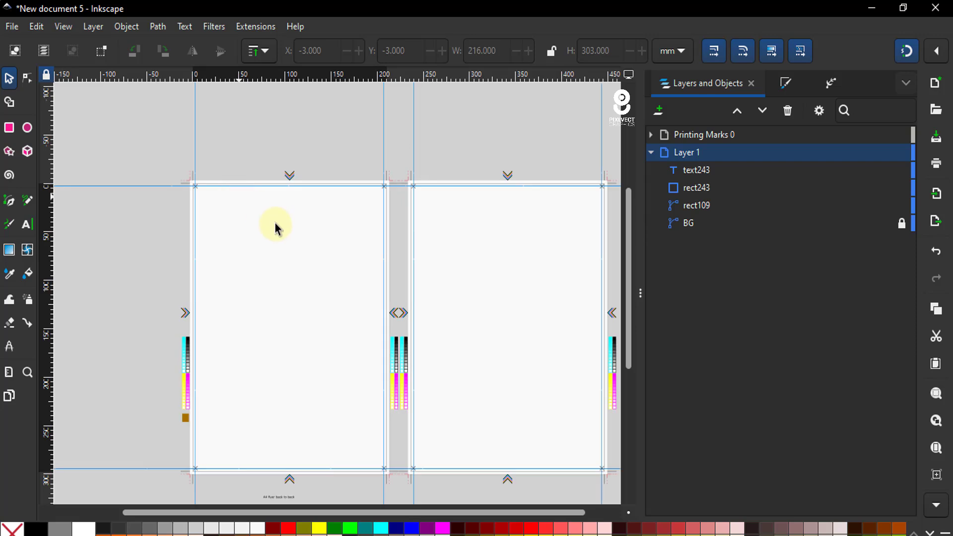